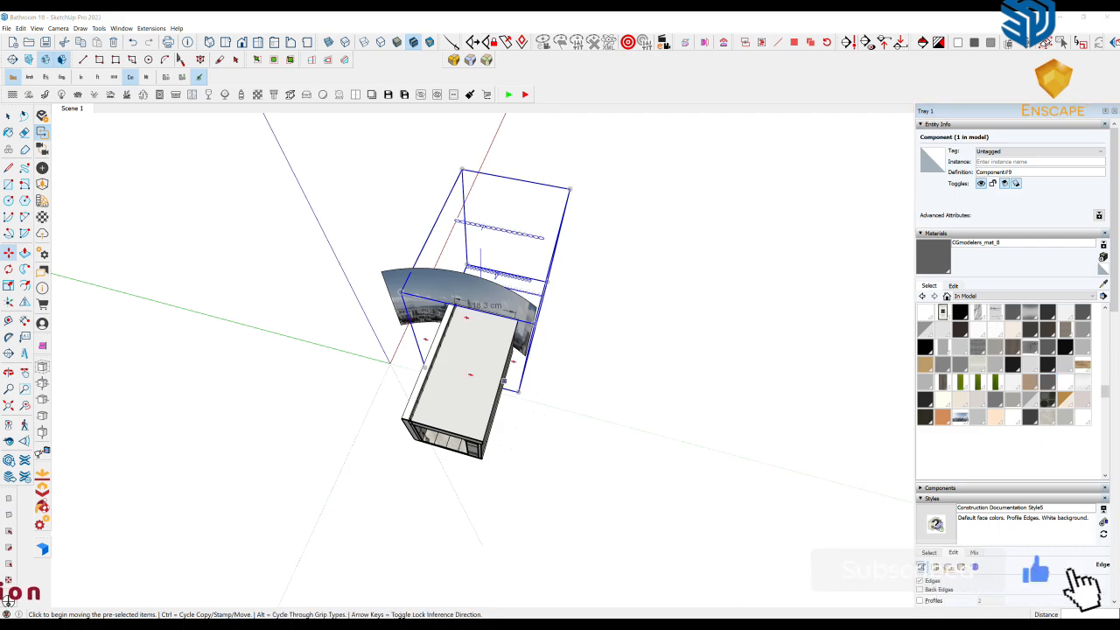
Delete the selected light component at the window end of the room.
key("space")
mouse_move(525, 350)
middle_mouse_down()
mouse_move(416, 267)
mouse_move(473, 376)
middle_mouse_up()
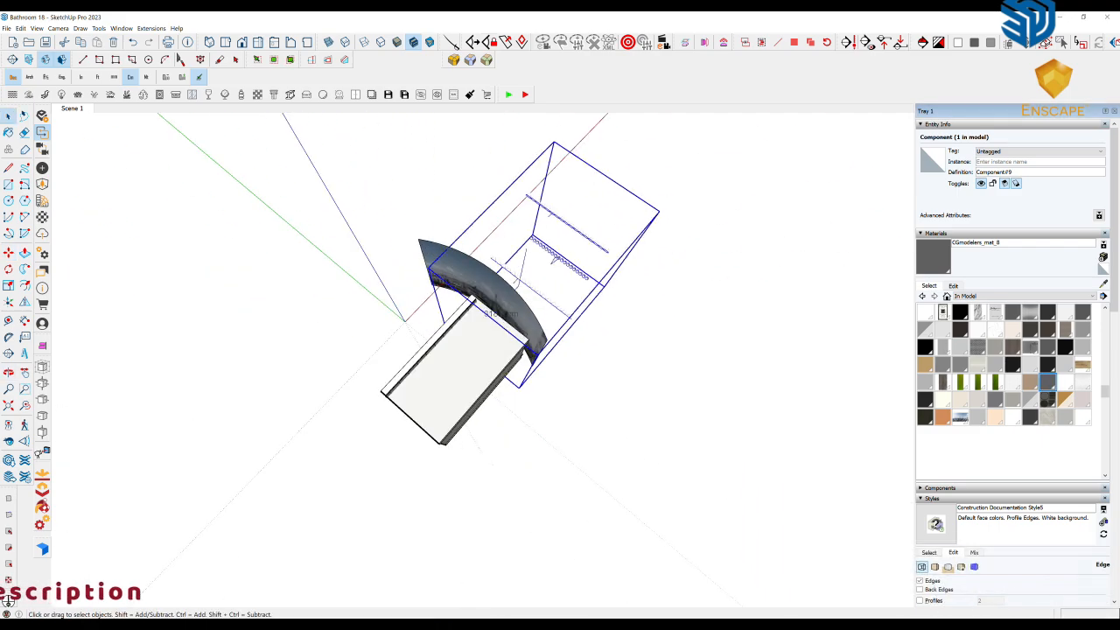
key("Delete")
Insert the component bedroom side window light double 1 straight.skp from the Preset and Lights folder beside the room.
left_click(310, 624)
left_click(366, 584)
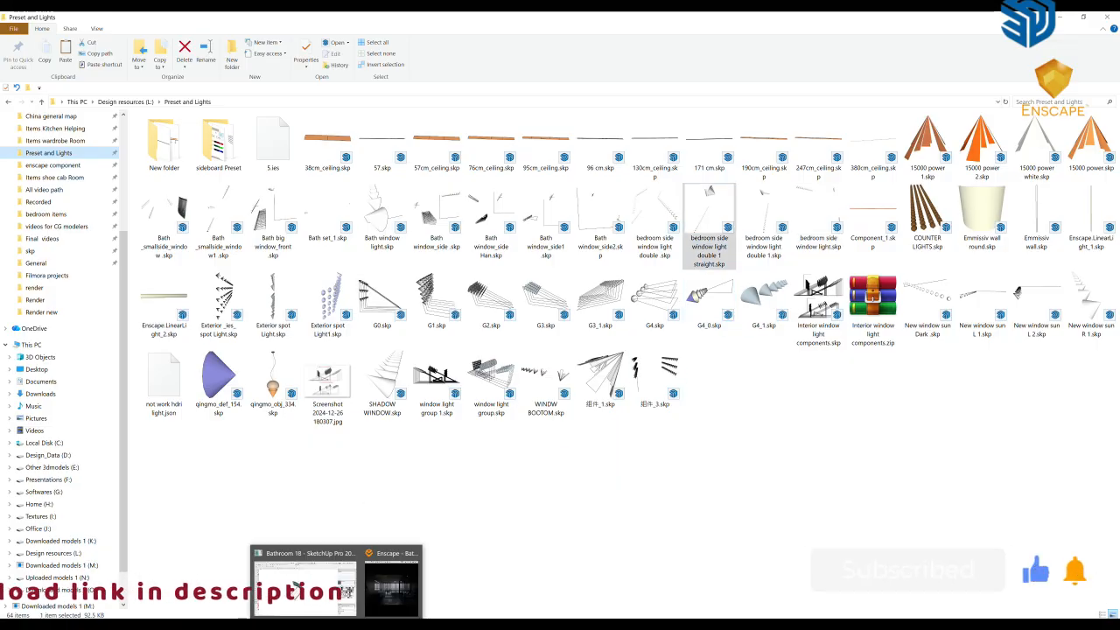
left_click(315, 560)
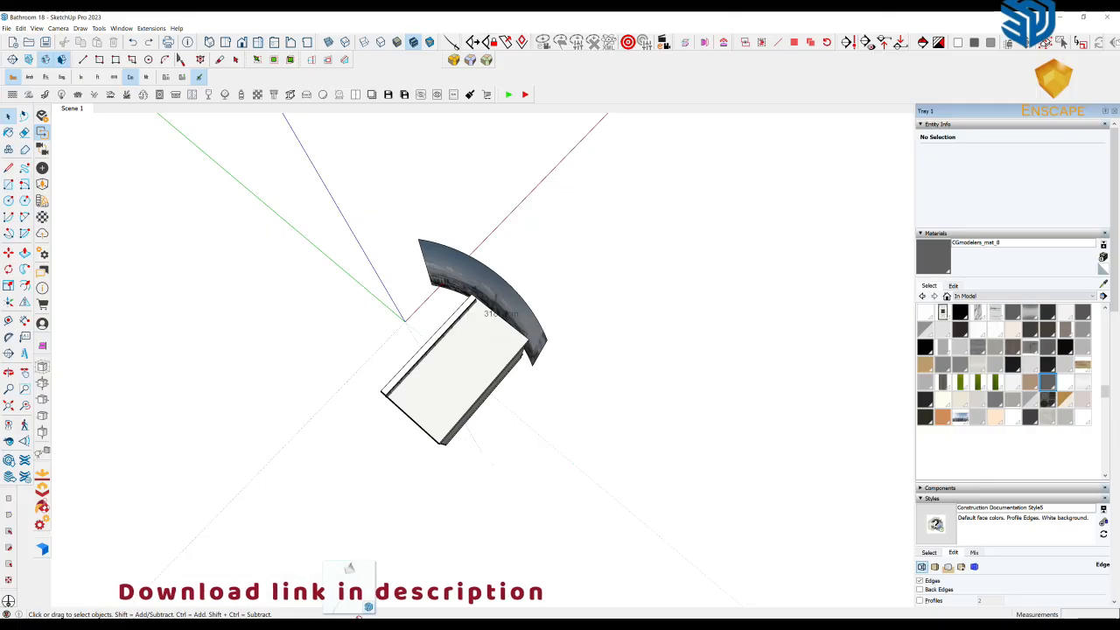
left_click_drag(359, 618, 472, 464)
left_click(487, 459)
Move the inserted light component so that it surrounds the room's window end and the curved city backdrop.
middle_click_drag(517, 438, 359, 420)
left_click(390, 483)
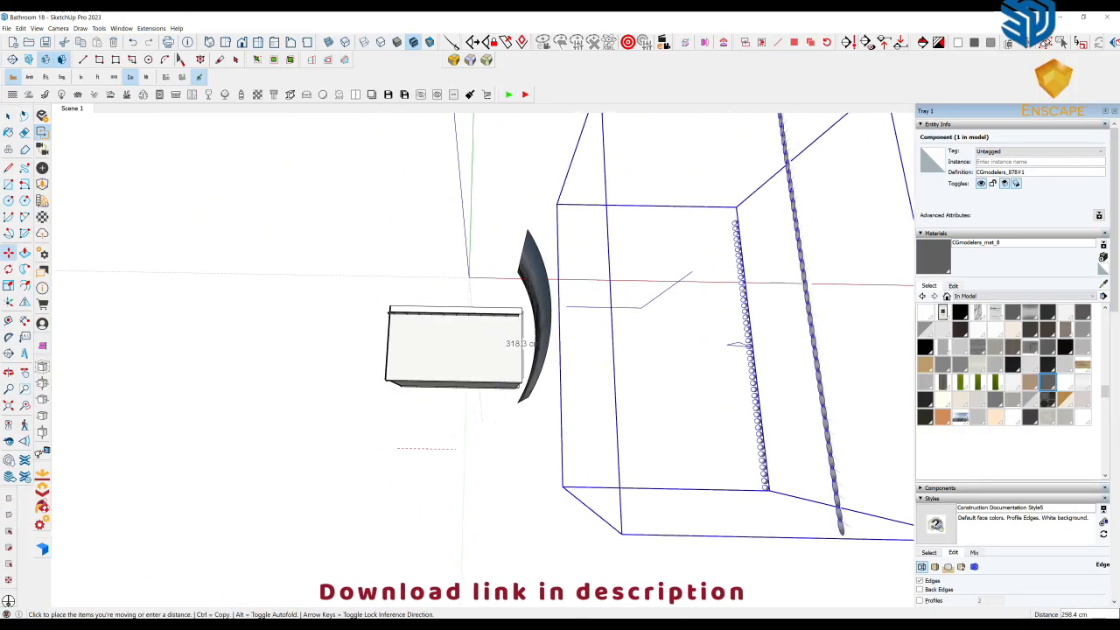
left_click(603, 480)
middle_click_drag(603, 480, 652, 468)
middle_click_drag(490, 411, 546, 288)
left_click(546, 278)
middle_click_drag(486, 394, 599, 348)
middle_click_drag(447, 468, 547, 508)
left_click(544, 511)
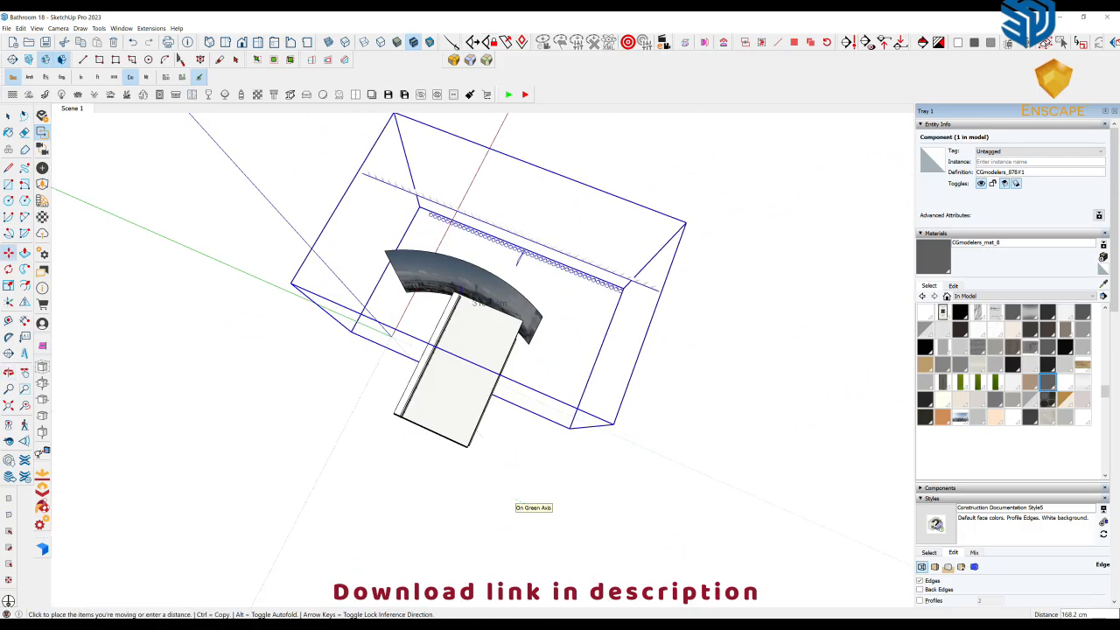
middle_click_drag(517, 255, 453, 368)
Check the window lighting in the Enscape preview and return the model to the Scene 1 view.
mouse_move(337, 624)
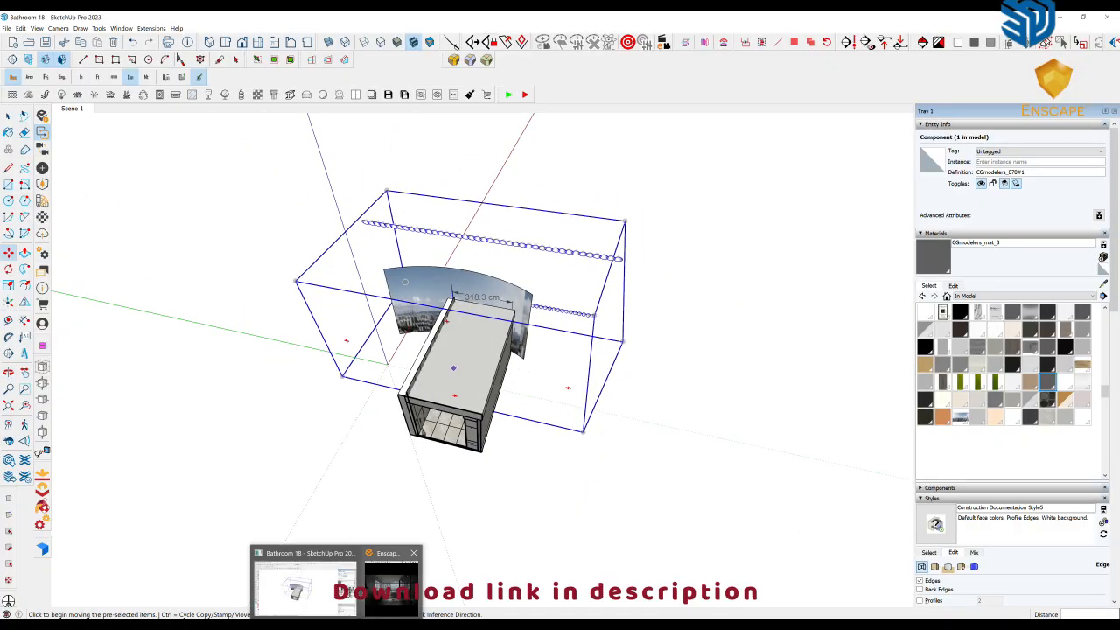
key("space")
left_click(389, 588)
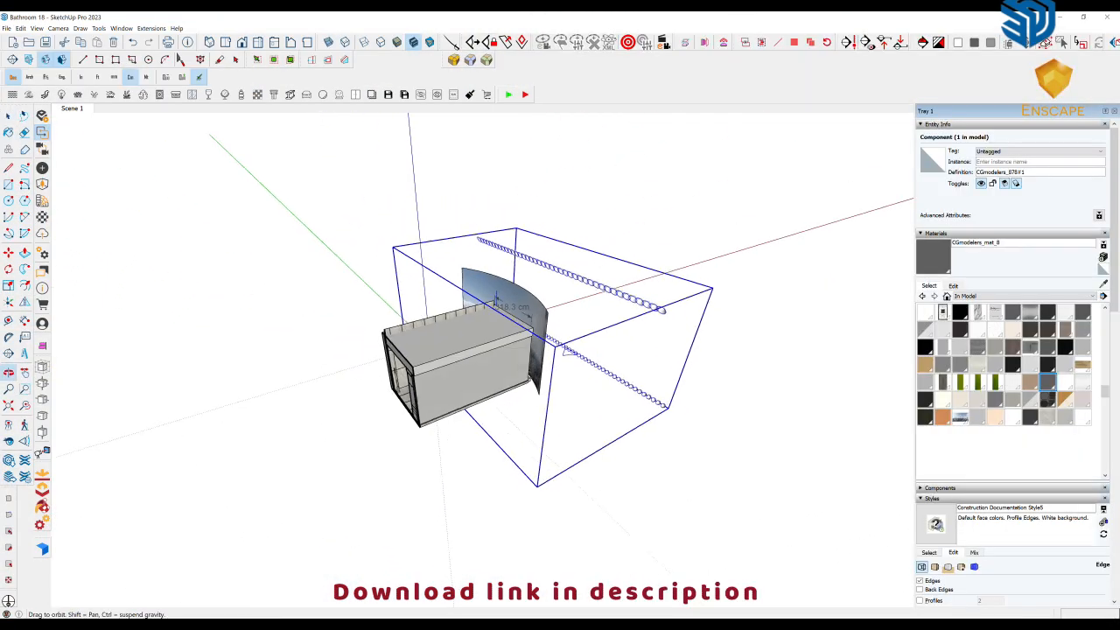
middle_click_drag(472, 333, 496, 302)
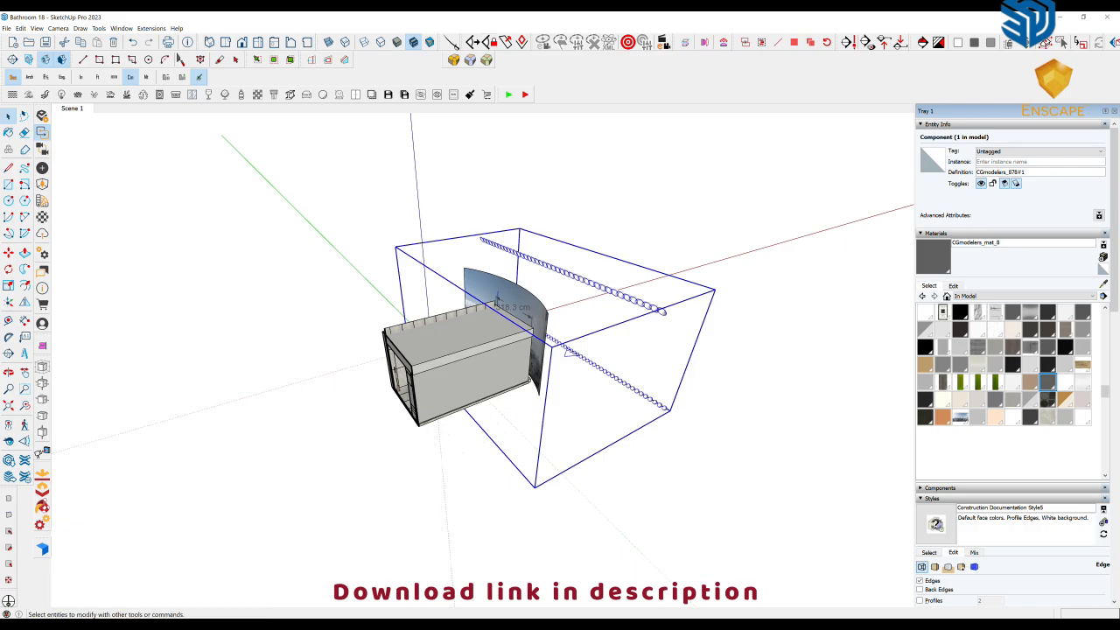
left_click(72, 108)
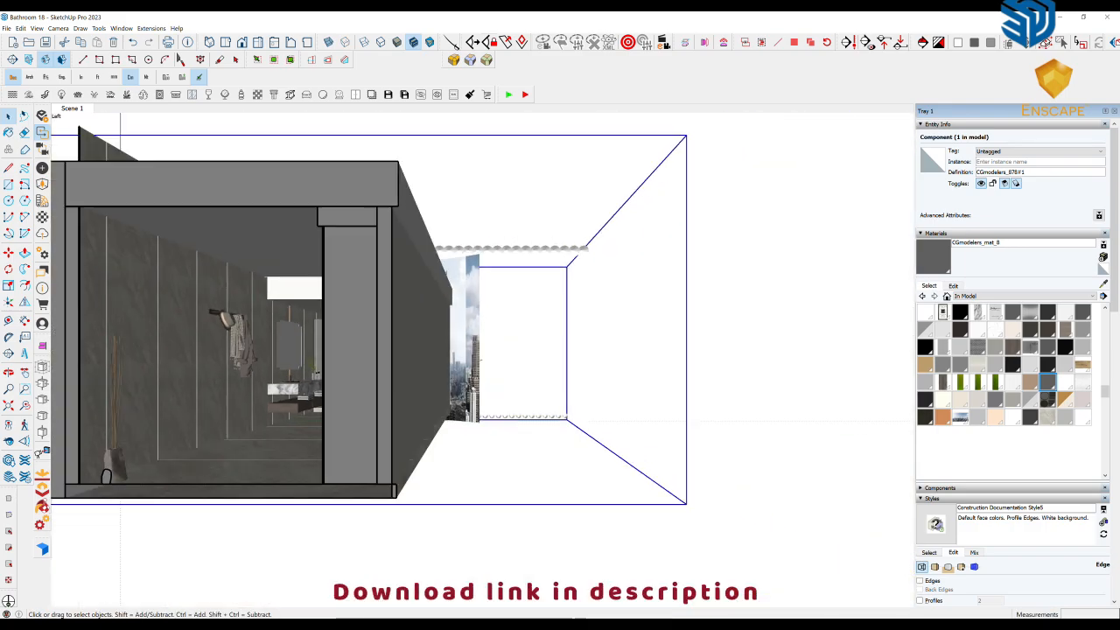
Move the light component about 184 cm farther out from the window along the red axis.
middle_click_drag(604, 337, 437, 385)
scroll(455, 368, "down", 4)
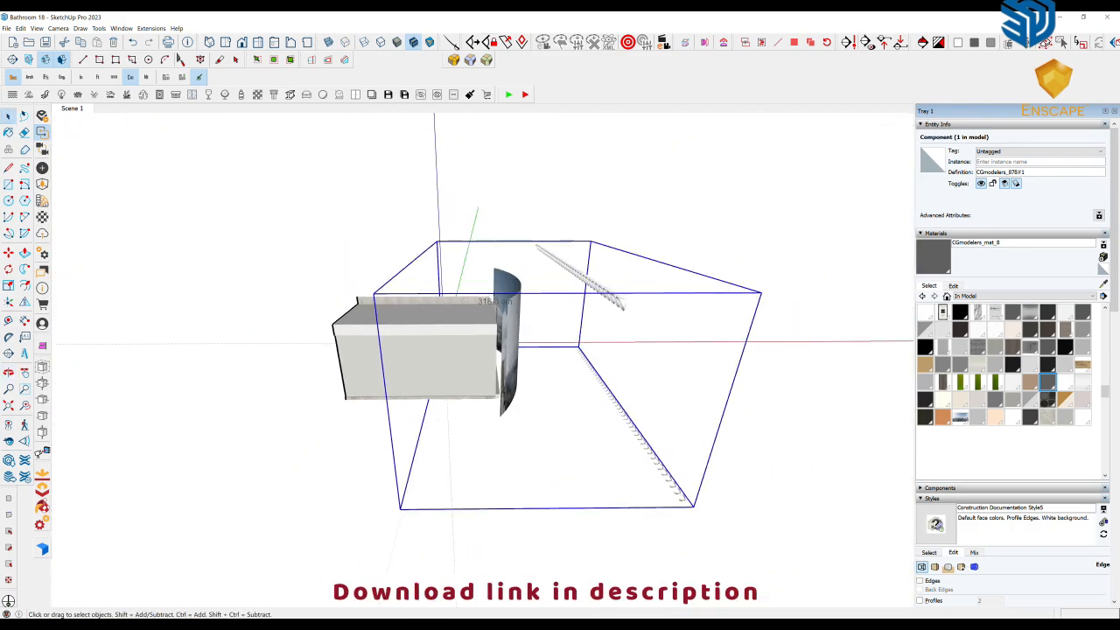
middle_click_drag(516, 350, 446, 348, "shift")
key("m")
left_click(416, 450)
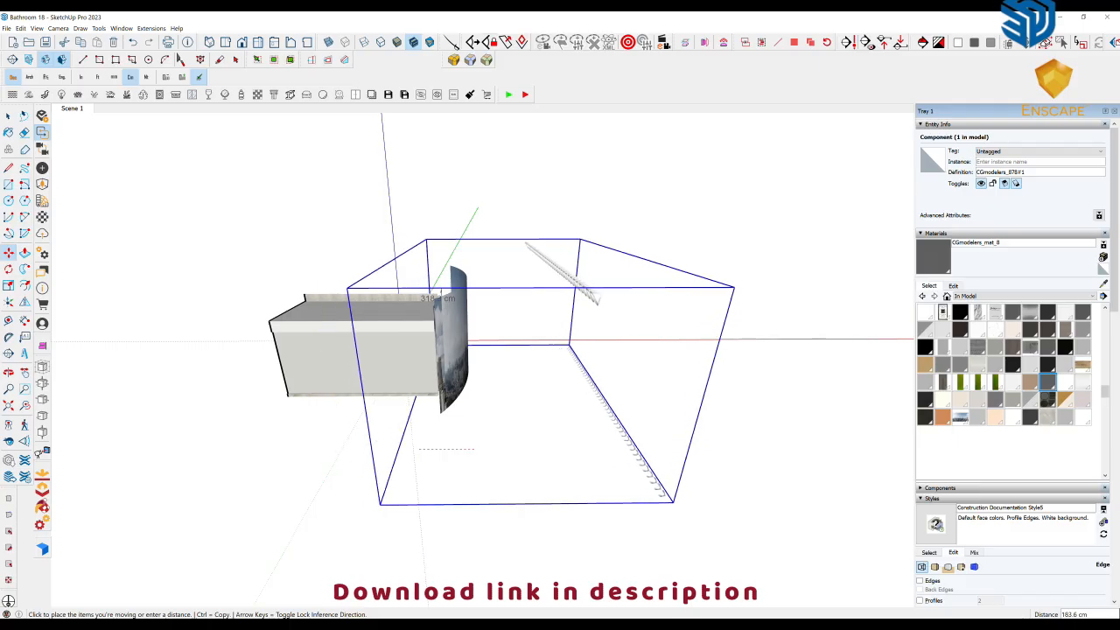
left_click(485, 449)
middle_click_drag(485, 450, 665, 425)
Restore the Scene 1 view and slightly adjust a slider in the Enscape visual settings.
left_click(72, 108)
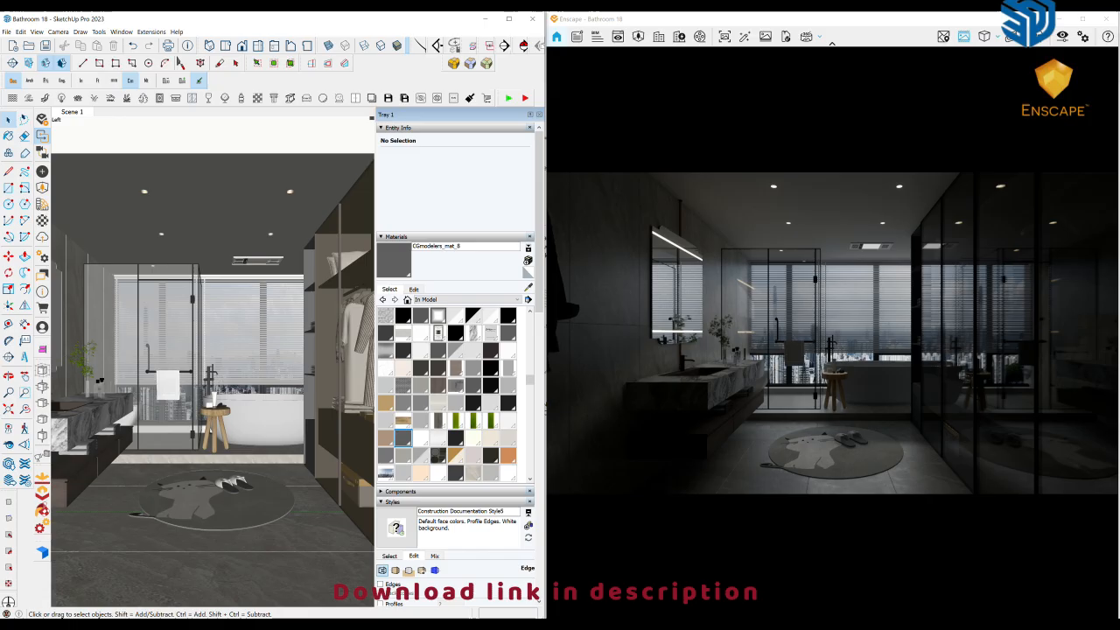
left_click(1062, 37)
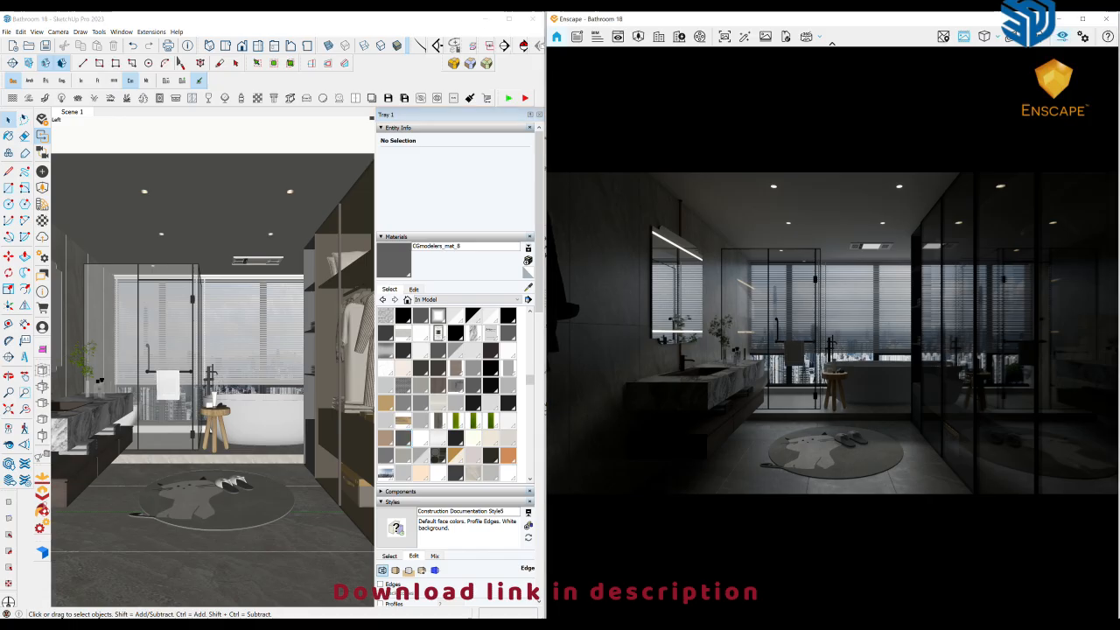
left_click_drag(623, 319, 631, 318)
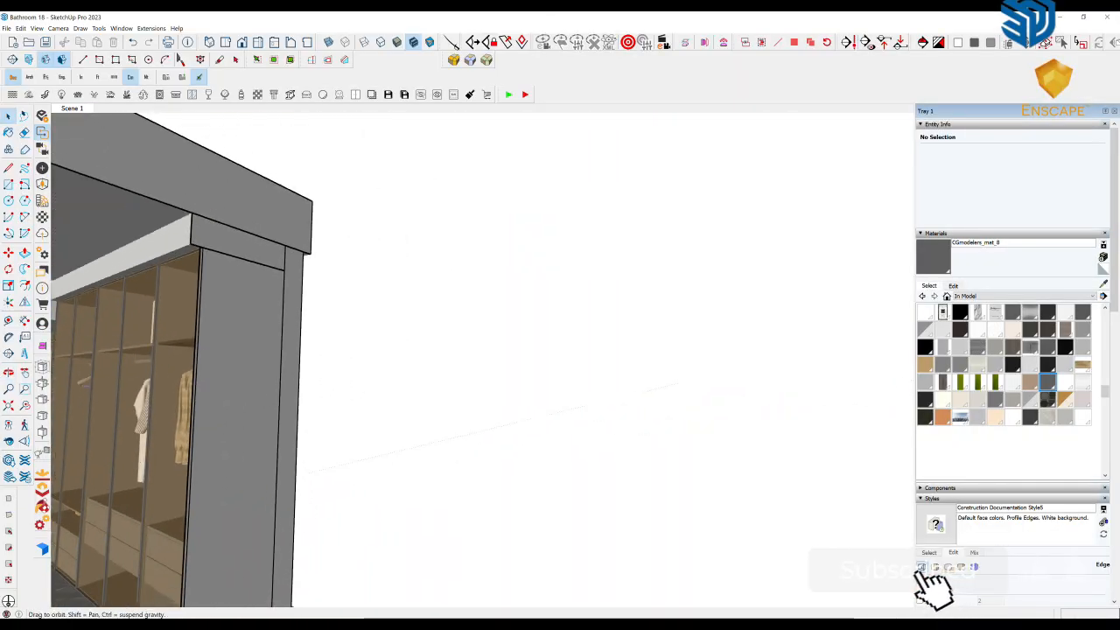
Select the five glass door panels of the wardrobe and hide them.
scroll(192, 419, "up", 4)
middle_click_drag(201, 411, 577, 385)
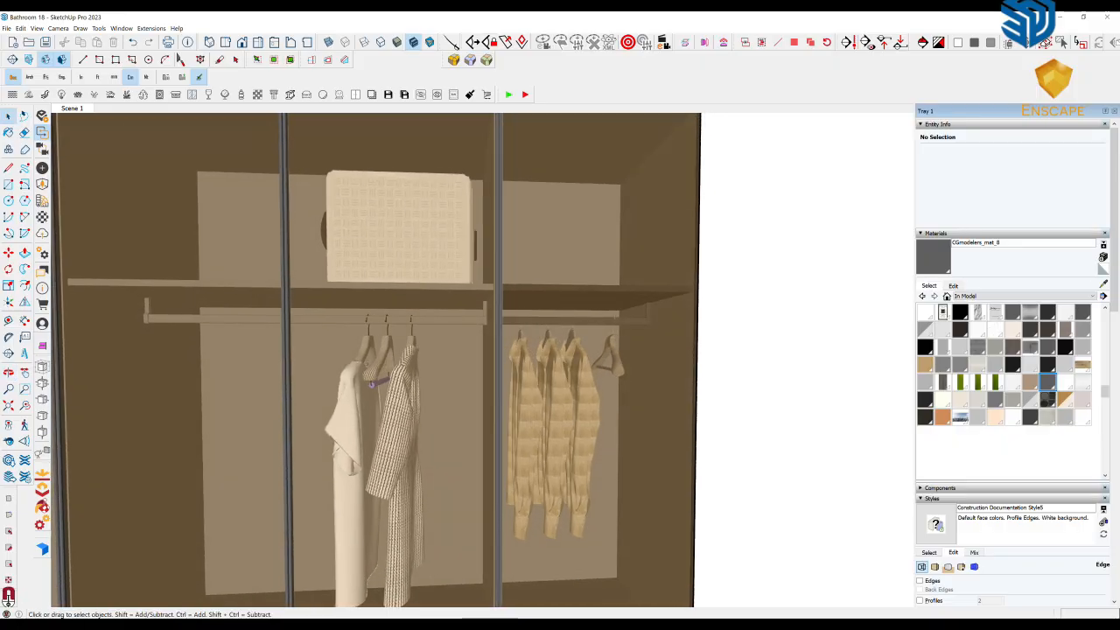
middle_click_drag(371, 383, 444, 442, "shift")
left_click(444, 442)
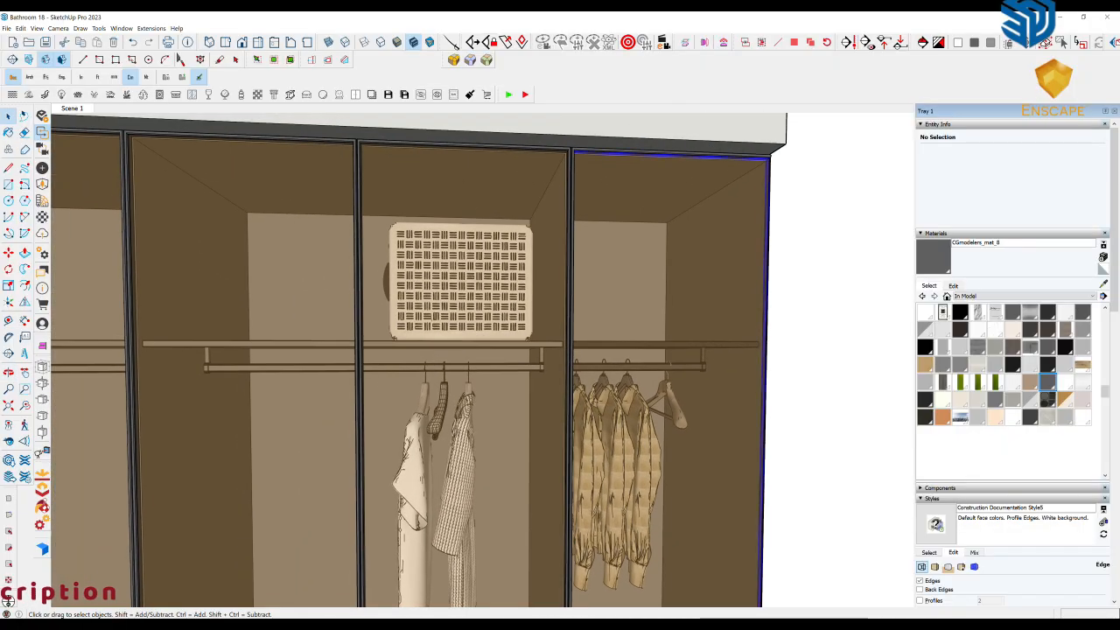
left_click(288, 393, "shift")
middle_click_drag(289, 393, 577, 392)
left_click(219, 393, "shift")
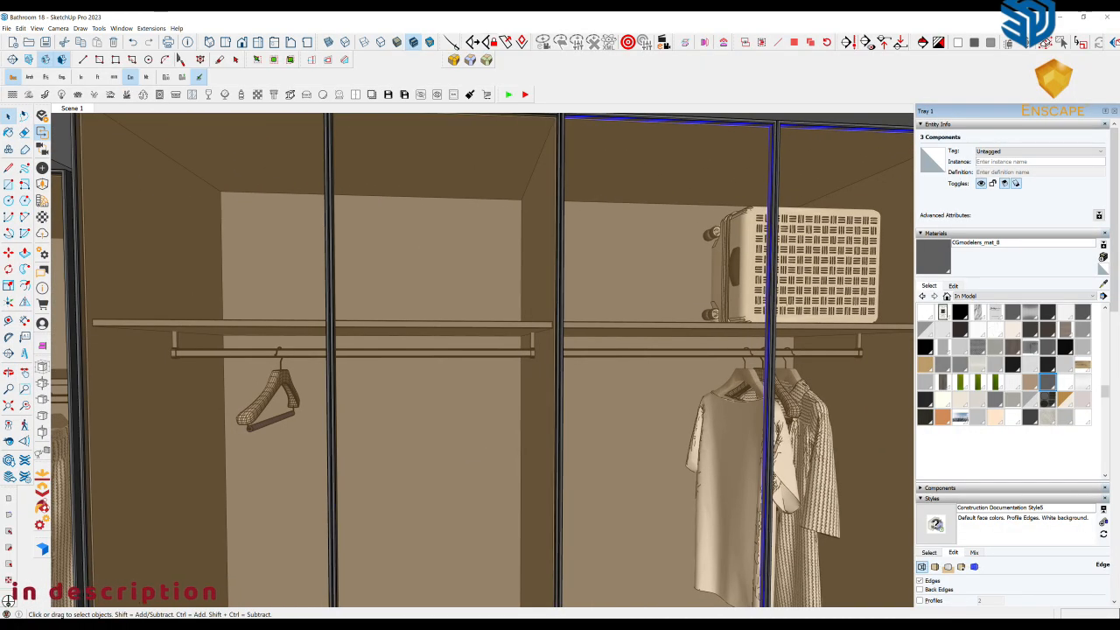
left_click(262, 411, "shift")
middle_click_drag(262, 411, 455, 420)
left_click(350, 429, "shift")
right_click(317, 283)
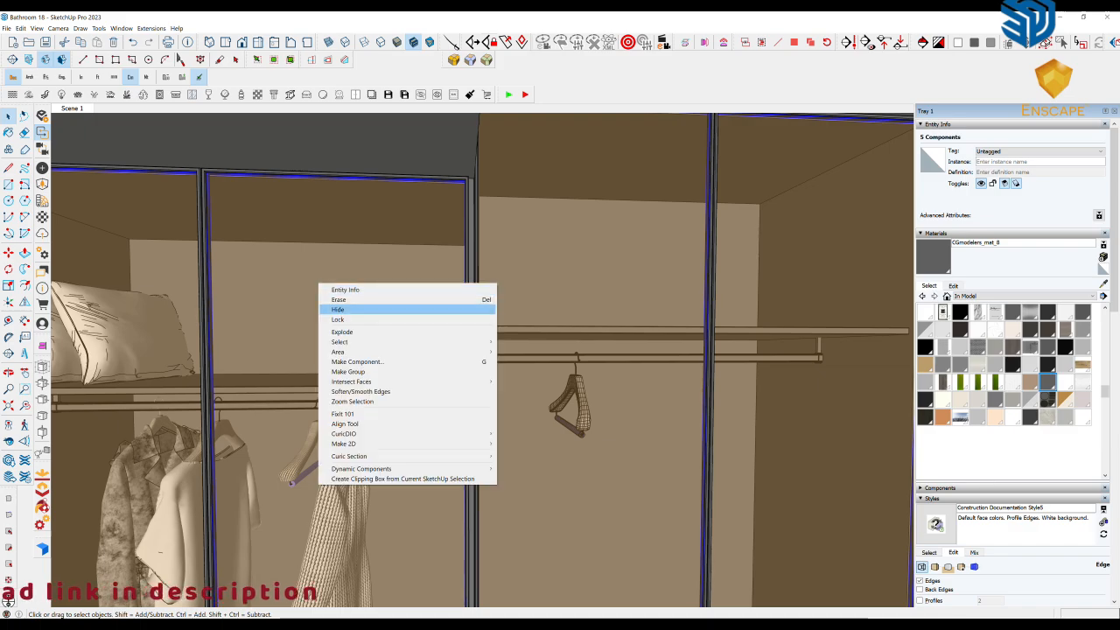
left_click(343, 309)
Measure the width across the wardrobe's upper compartments.
middle_click_drag(603, 372, 567, 345)
scroll(465, 384, "down", 4)
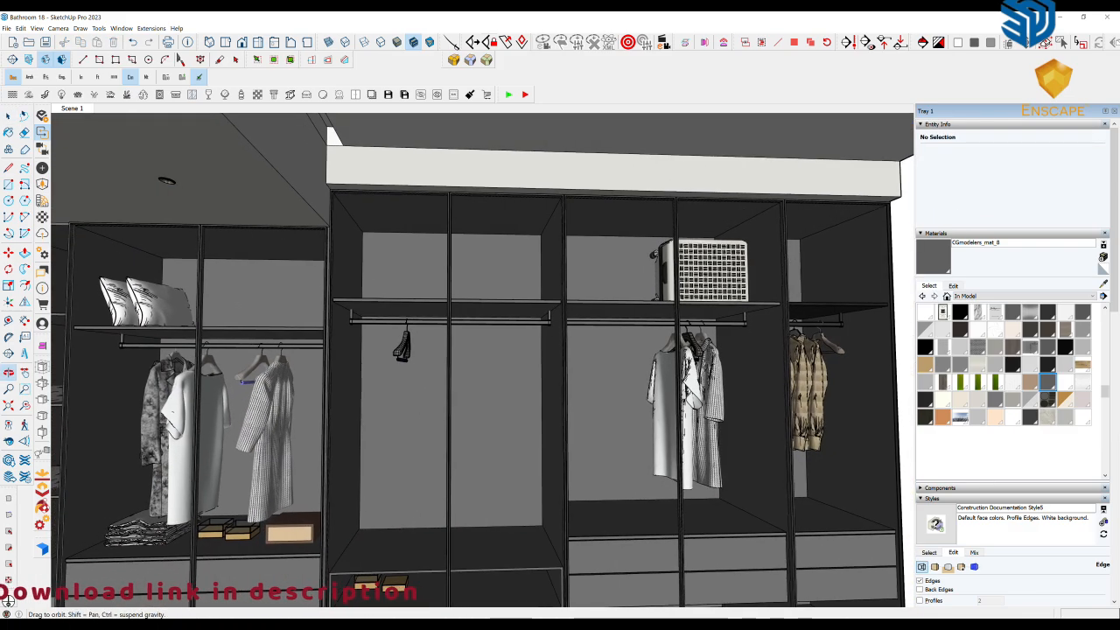
left_click(349, 214)
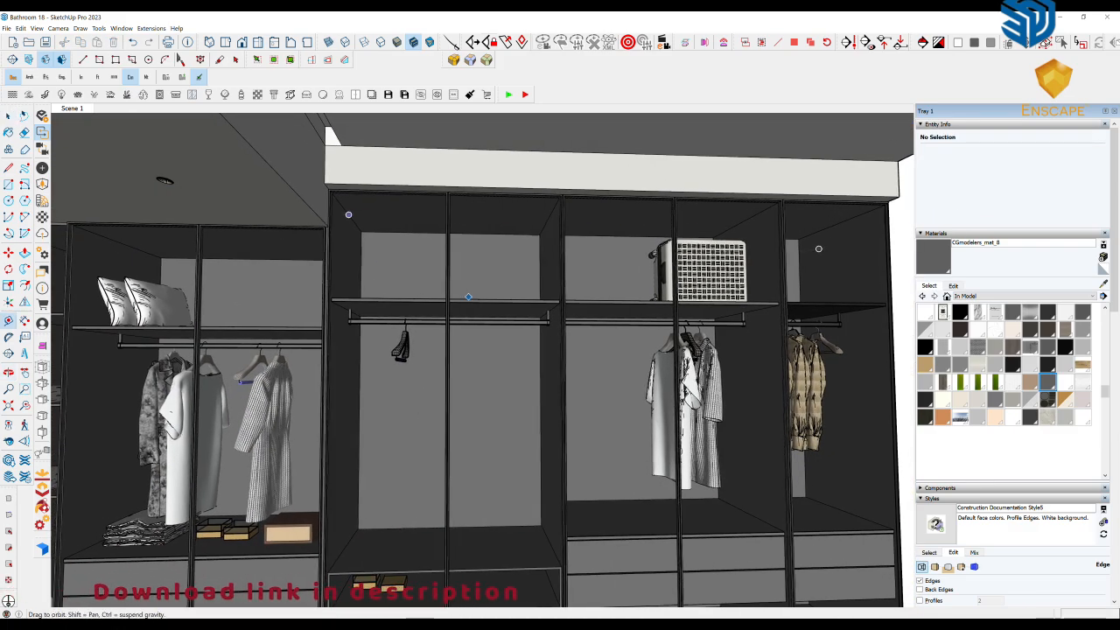
middle_click_drag(817, 245, 760, 258, "shift")
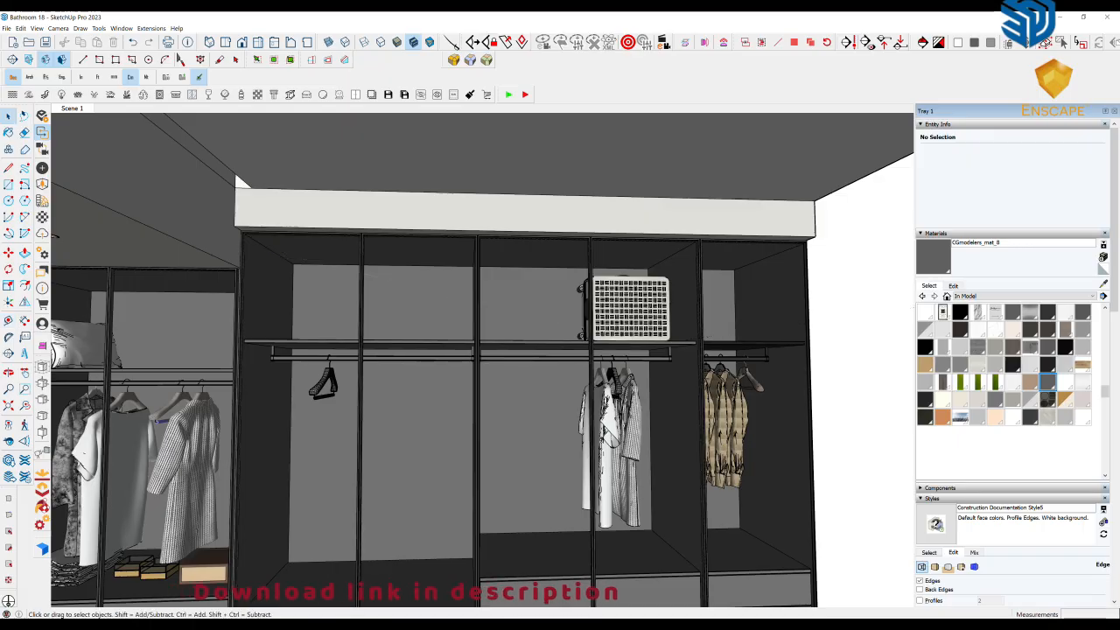
Insert the light strip 247cm_ceiling.skp from the Preset and Lights folder into the open wardrobe.
left_click(310, 625)
left_click(367, 579)
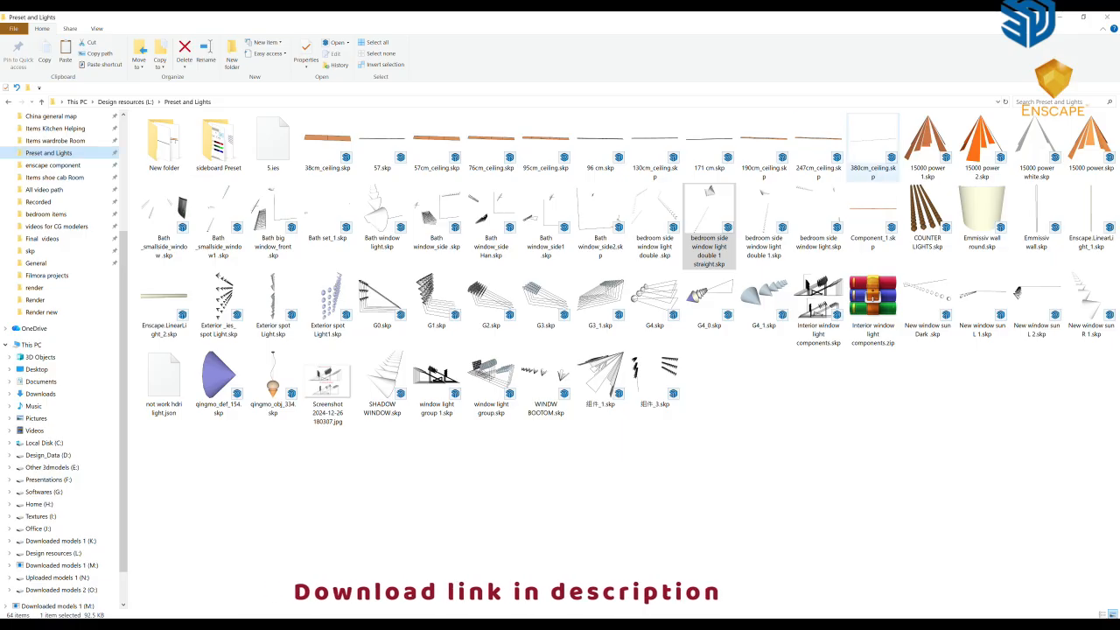
left_click_drag(818, 144, 367, 567)
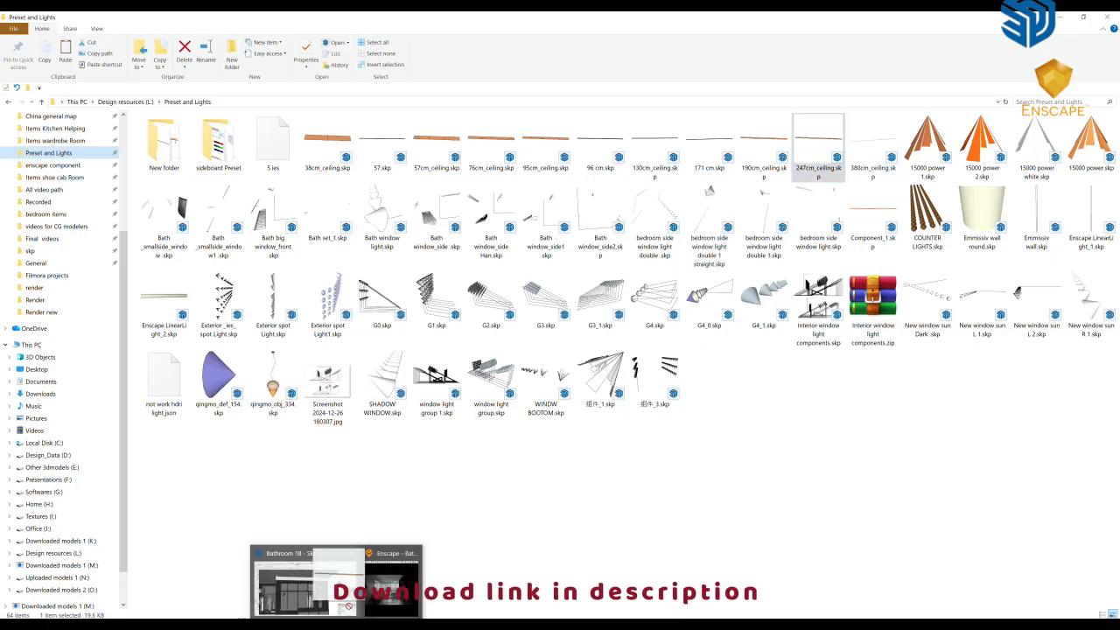
left_click_drag(348, 605, 348, 587)
scroll(306, 539, "up", 10)
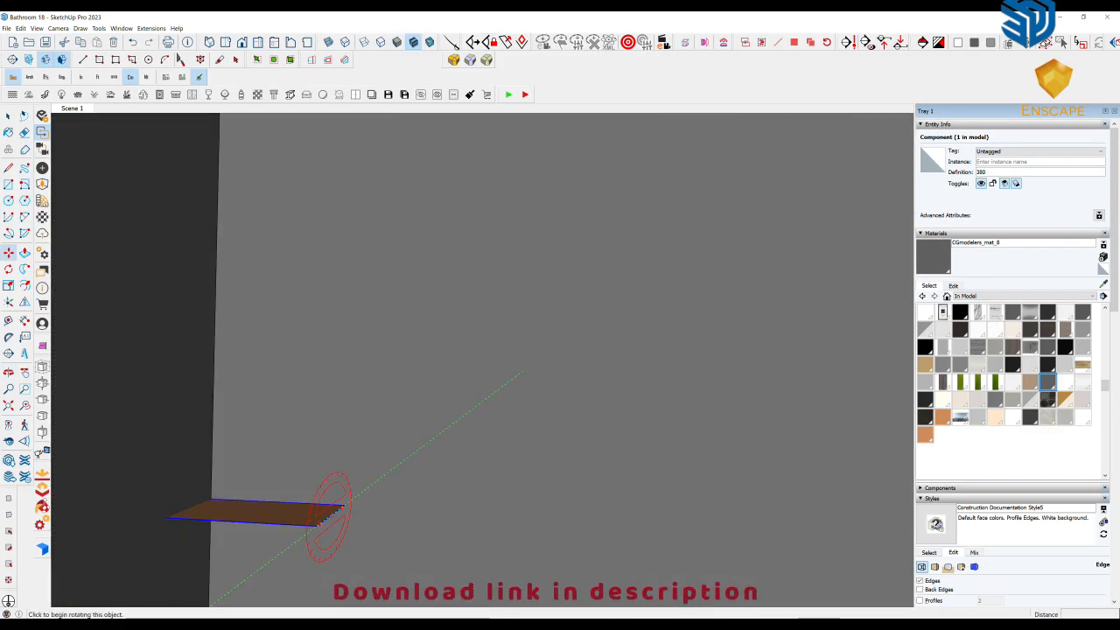
Align the light strip with the top edge of the wardrobe's back panel.
scroll(336, 506, "down", 10)
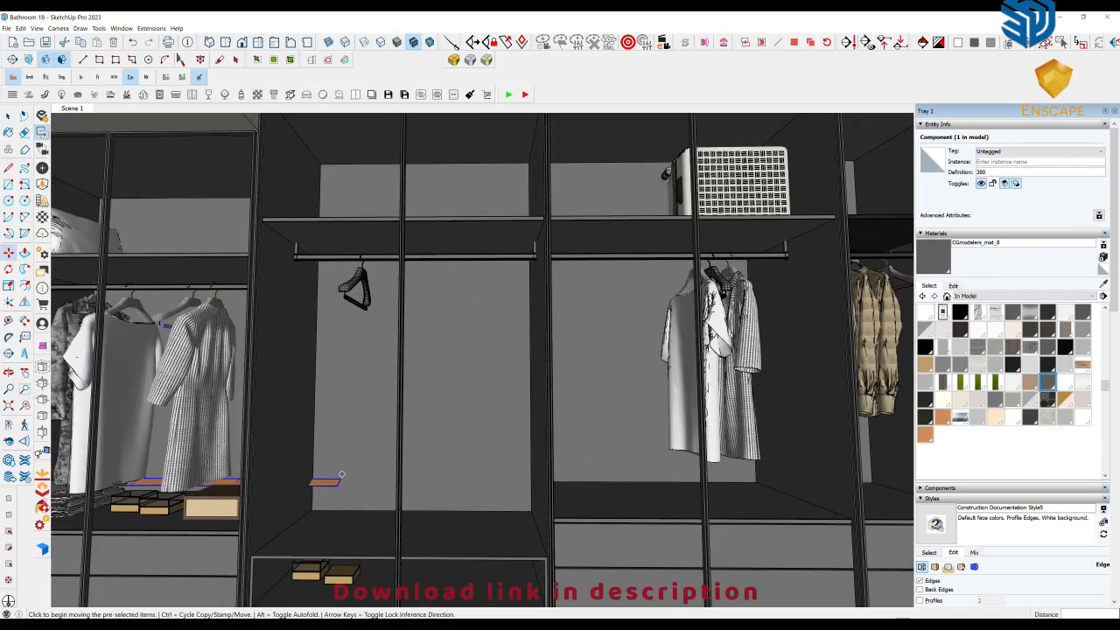
scroll(341, 474, "down", 3)
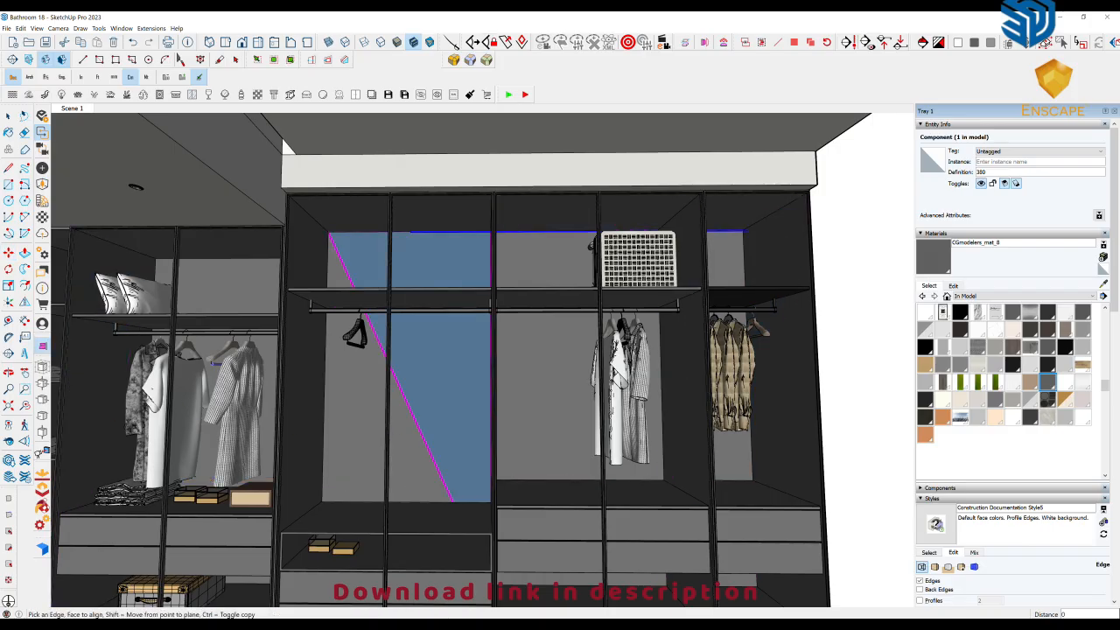
scroll(433, 215, "up", 5)
scroll(403, 245, "up", 3)
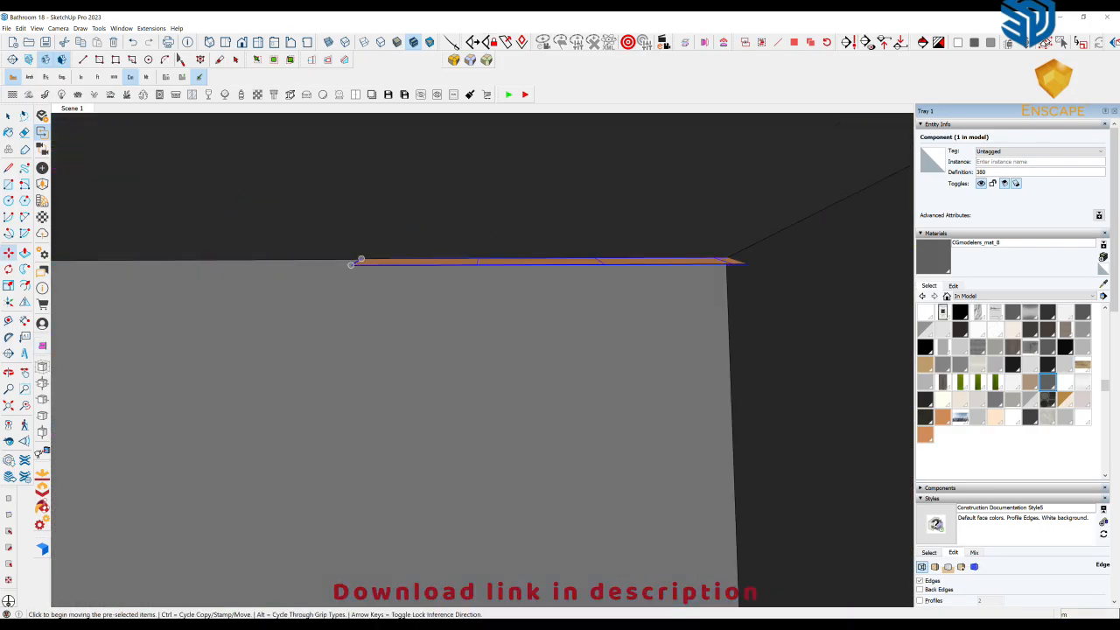
Copy rectangular light segments inside the strip component to extend it to the wardrobe's left corner, and close the component.
double_click(415, 262)
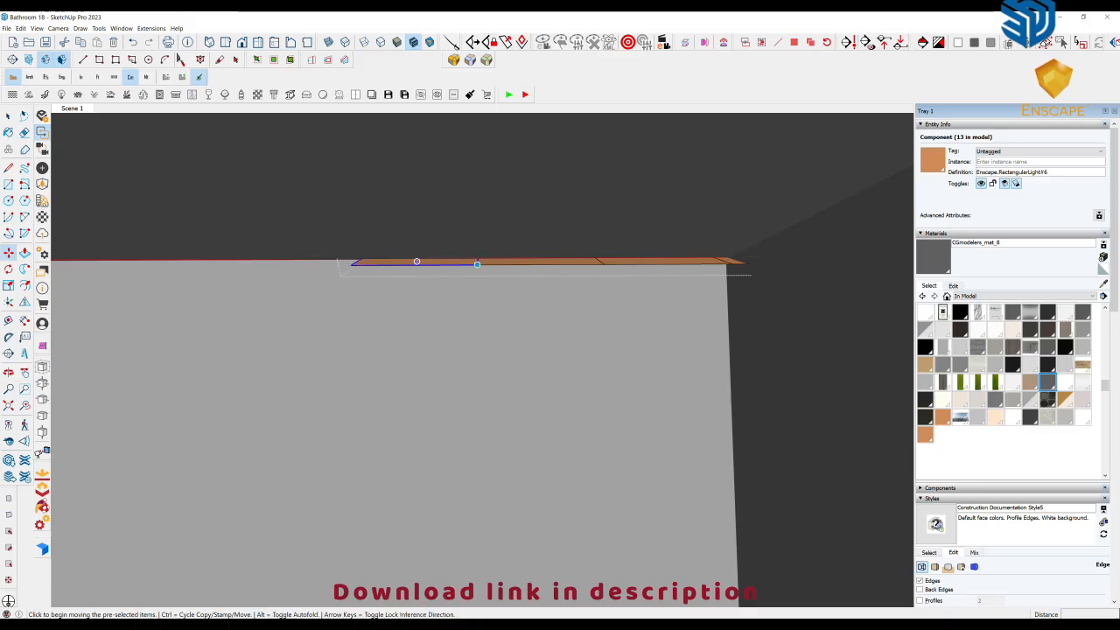
left_click(351, 265)
scroll(351, 265, "down", 5)
middle_click_drag(351, 265, 541, 297)
scroll(546, 299, "up", 5)
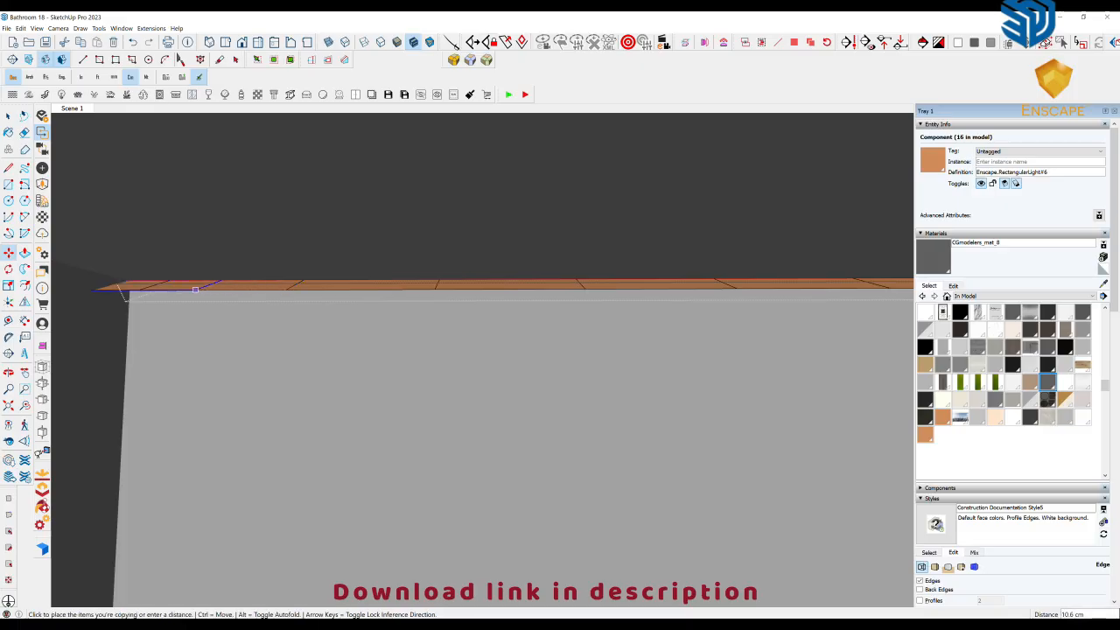
left_click(137, 289)
scroll(140, 289, "down", 6)
middle_click_drag(167, 284, 308, 363)
key("space")
right_click(310, 364)
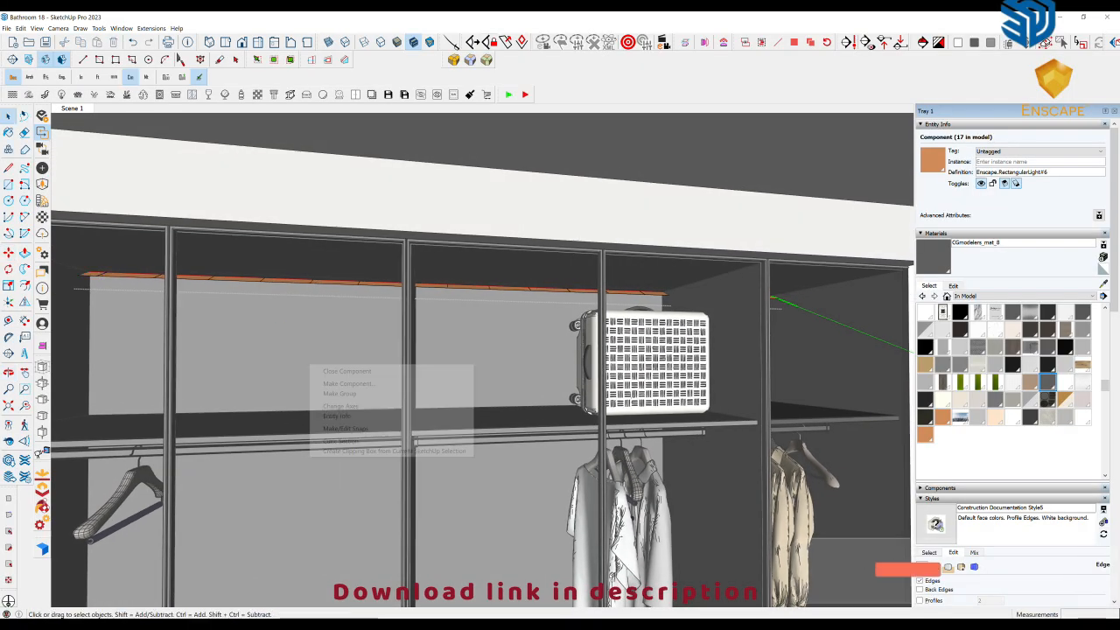
left_click(337, 372)
Copy the extended light strip down to just beneath the wardrobe's upper shelf.
key("m")
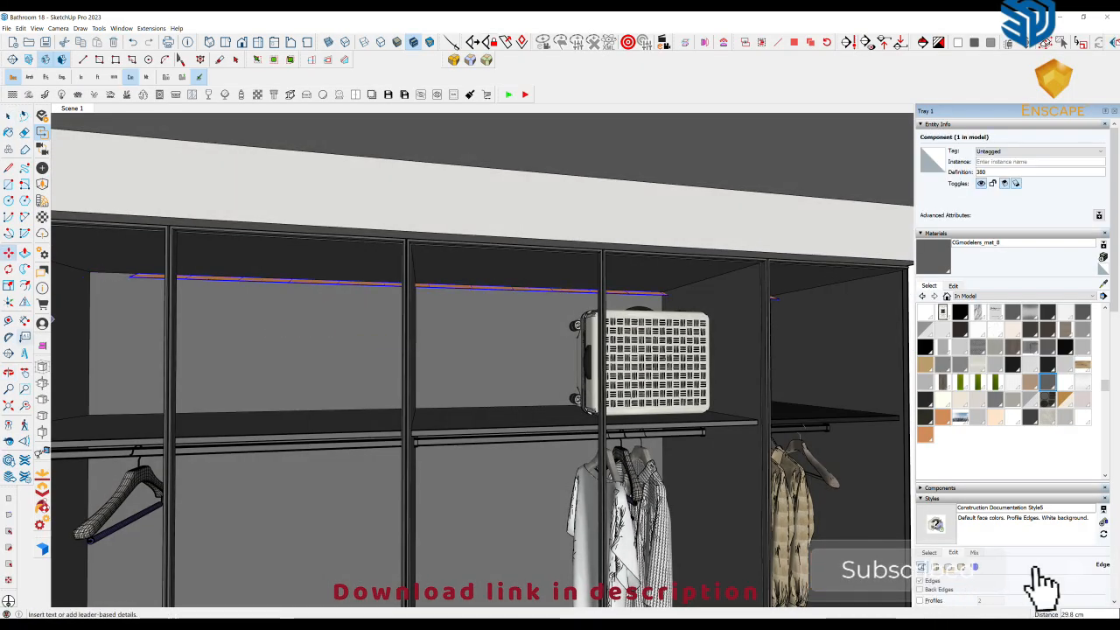
scroll(306, 337, "down", 3)
mouse_move(306, 337)
middle_mouse_down()
mouse_move(328, 350)
mouse_move(342, 460)
mouse_move(352, 302)
mouse_move(360, 350)
mouse_move(424, 381)
mouse_move(355, 368)
mouse_move(429, 372)
mouse_move(302, 337)
middle_mouse_up()
left_click(352, 302)
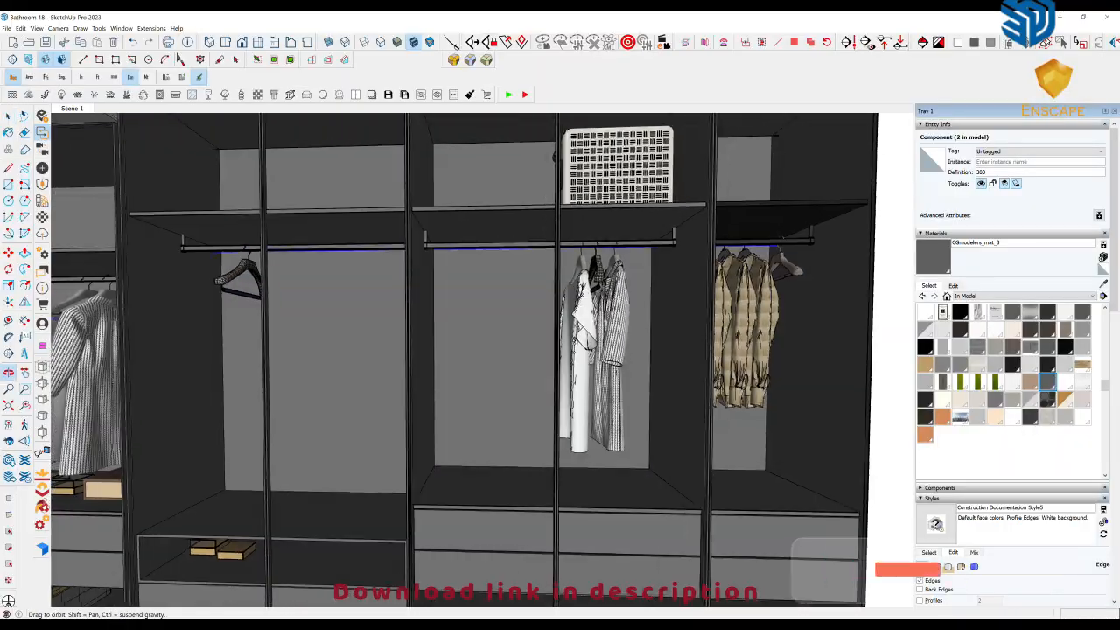
key("space")
Select both wardrobe light strips together and make them a group.
middle_click_drag(700, 350, 450, 427, "shift")
scroll(534, 201, "up", 6)
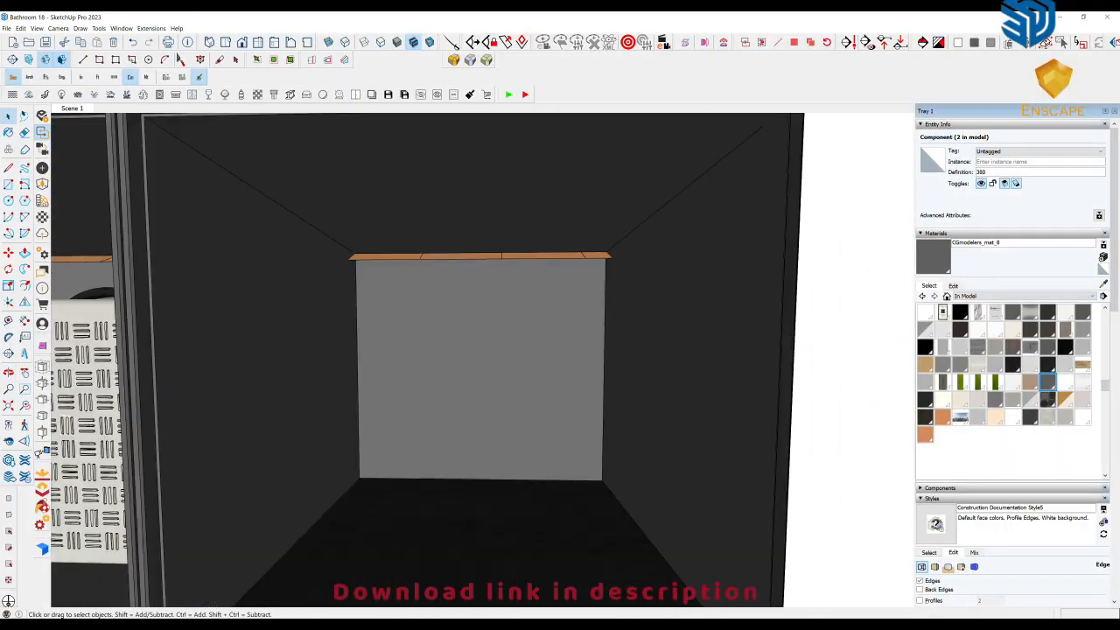
left_click(563, 256, "shift")
right_click(563, 255)
left_click(595, 345)
scroll(520, 257, "down", 5)
middle_click_drag(520, 285, 535, 258)
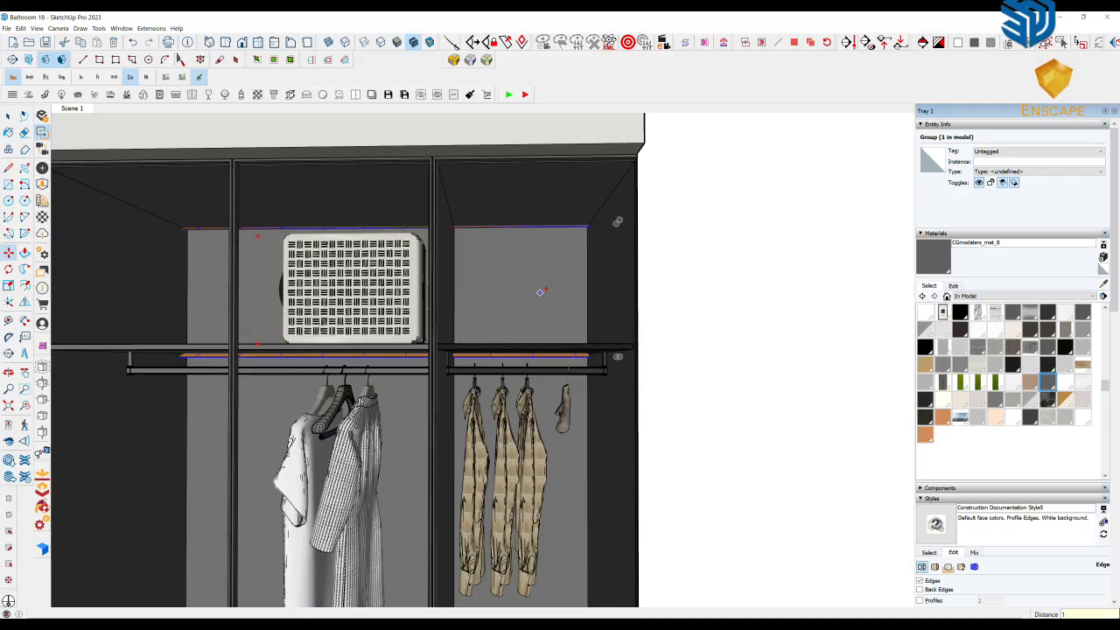
Measure the open compartment beneath the wardrobe drawers and insert the 190cm_ceiling light strip from the Preset and Lights folder.
mouse_move(595, 503)
middle_mouse_down()
mouse_move(560, 507)
mouse_move(588, 208)
middle_mouse_up()
scroll(512, 428, "up", 4)
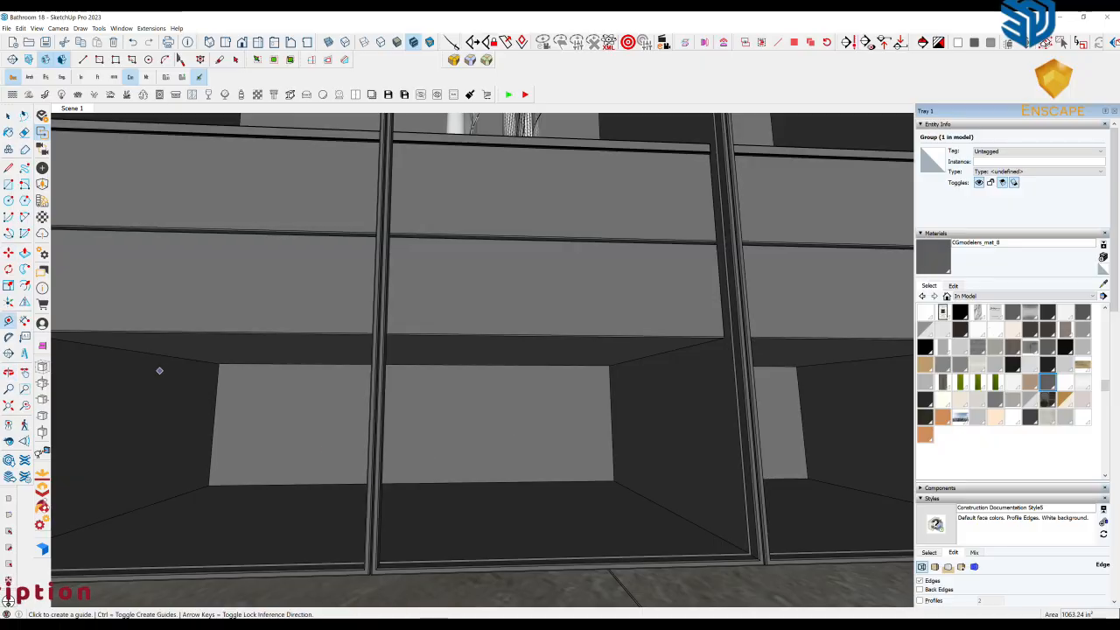
scroll(558, 382, "down", 3)
scroll(653, 376, "up", 4)
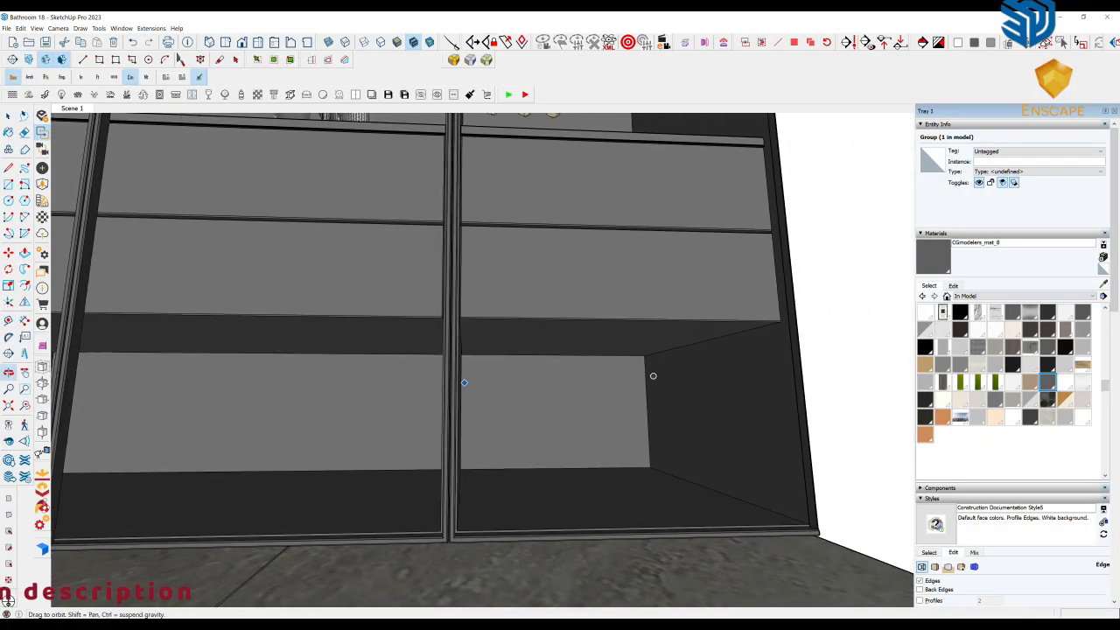
key("alt+Tab")
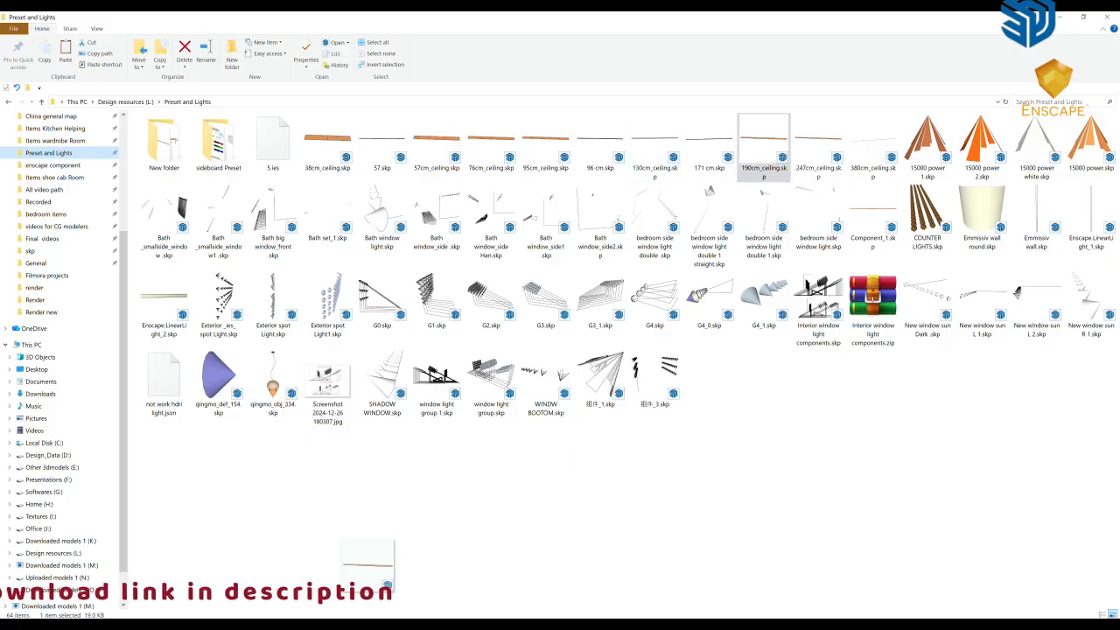
left_click(331, 604)
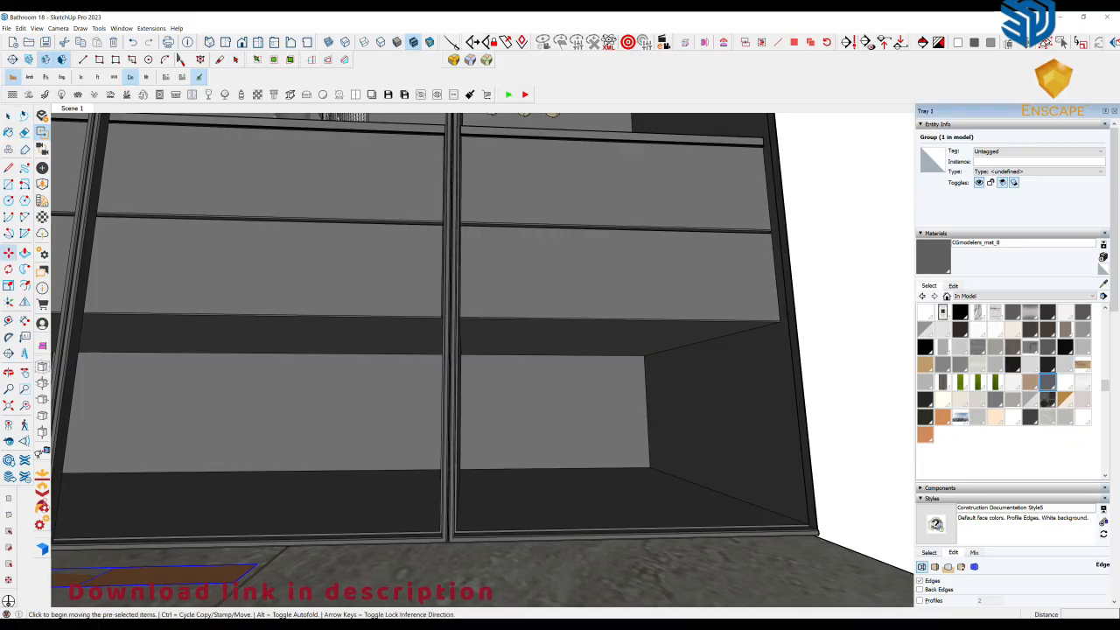
Move the inserted light strip up off the floor and position it in front of the open compartment beneath the drawers.
middle_click_drag(568, 440, 382, 377)
left_click(407, 313)
left_click(404, 248)
scroll(403, 247, "up", 2)
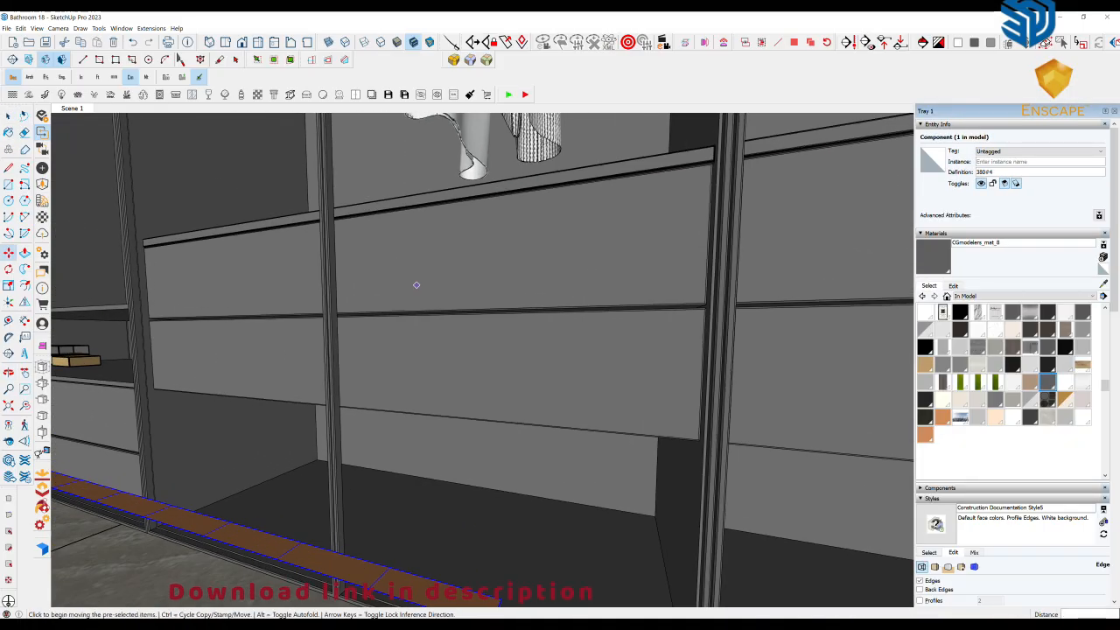
middle_click_drag(417, 285, 432, 277)
left_click(432, 277)
left_click(432, 225)
scroll(506, 503, "up", 3)
middle_click_drag(509, 515, 421, 475)
left_click(484, 408)
left_click(568, 344)
scroll(418, 463, "down", 6)
Align the light strip with the lower compartment's back panel and with the underside of the drawers.
left_click(762, 517)
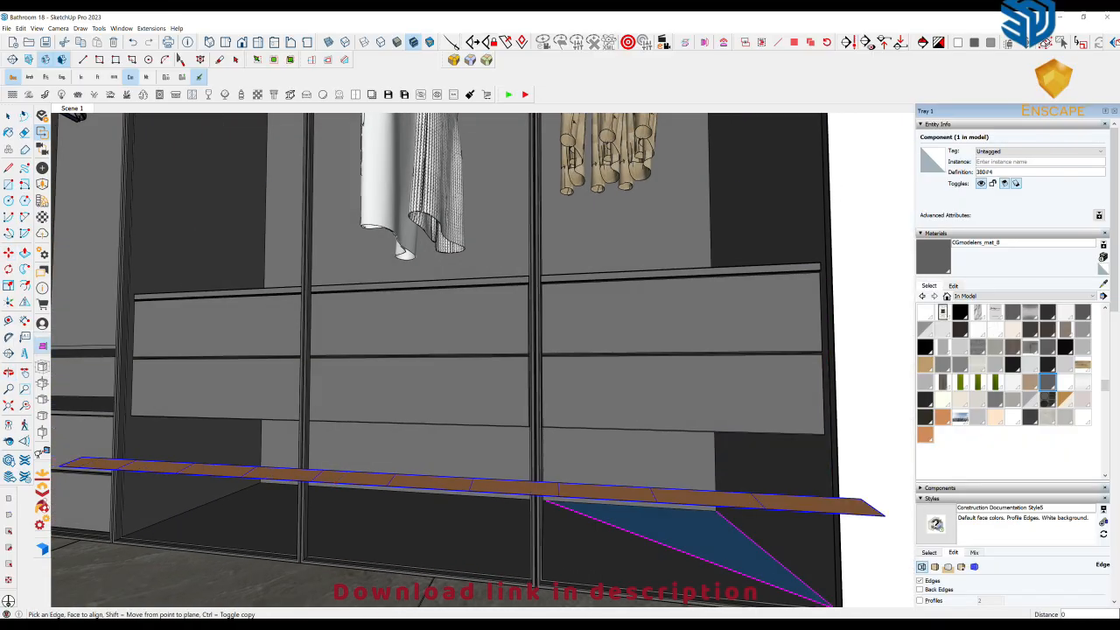
left_click(631, 471)
middle_click_drag(631, 465, 753, 418)
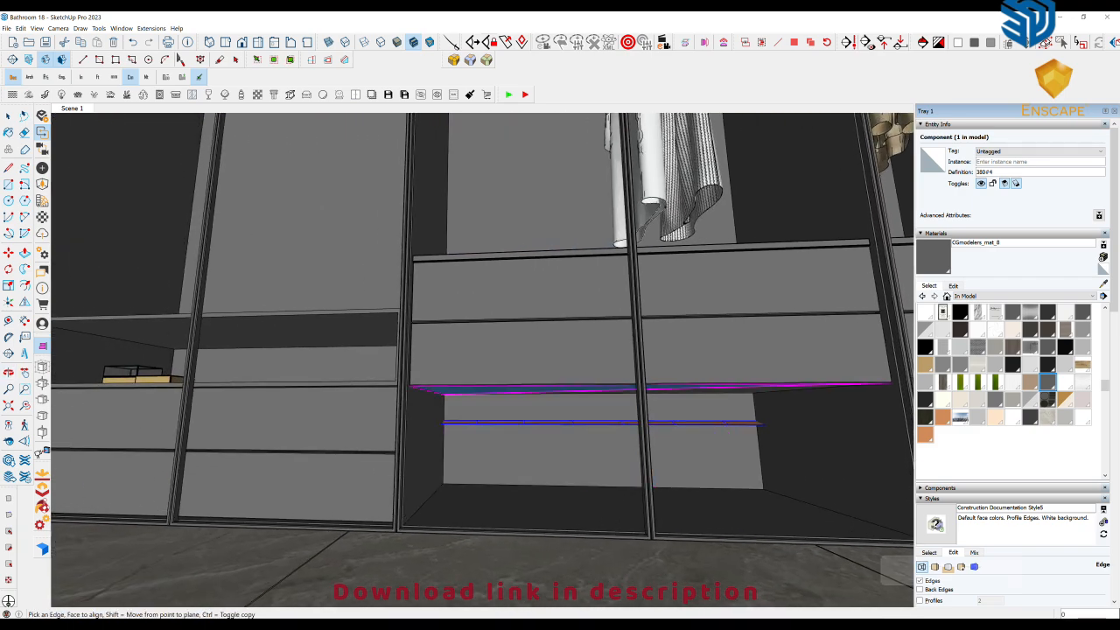
left_click(518, 389)
Offset the light strip slightly from the underside of the drawers with two 1 cm moves.
key("m")
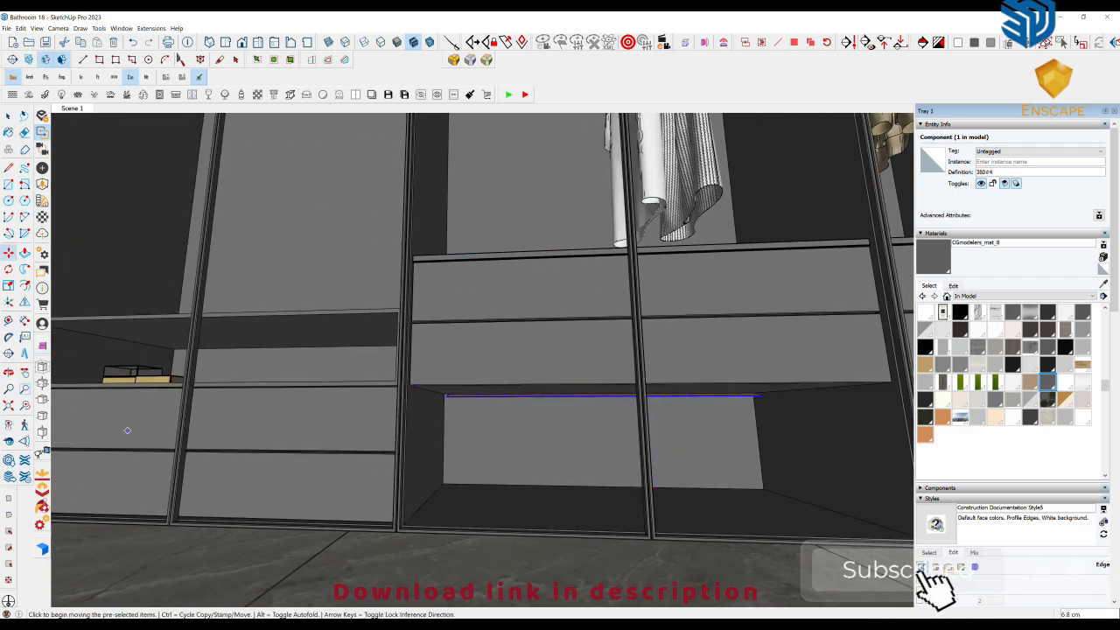
left_click(403, 518)
scroll(629, 449, "up", 3)
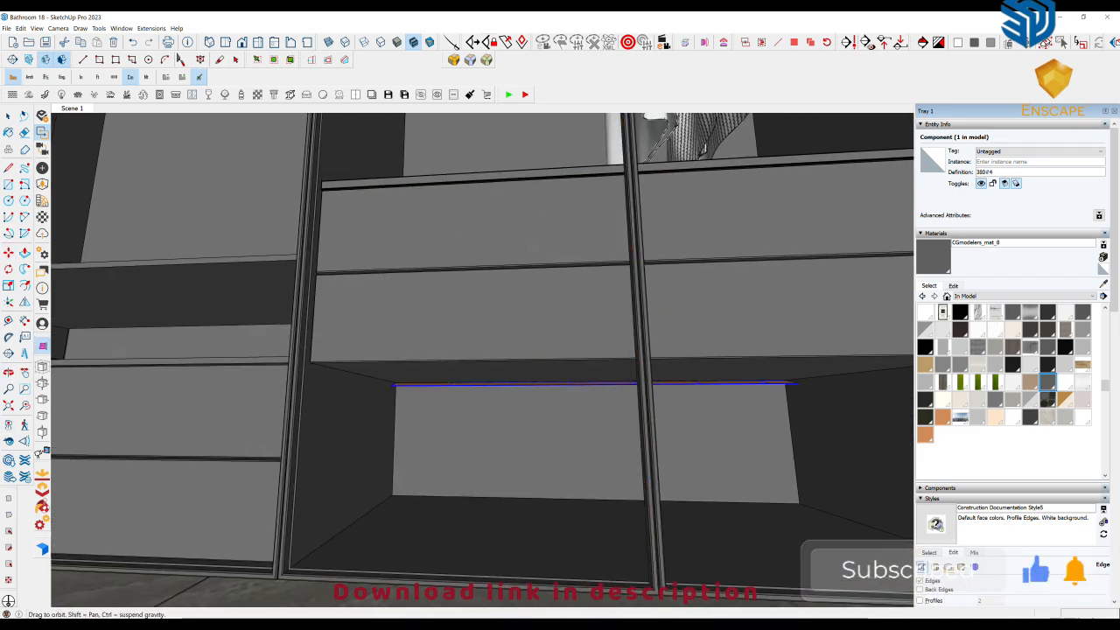
middle_click_drag(629, 449, 672, 451)
key("space")
key("m")
left_click(557, 461)
type("1")
key("Return")
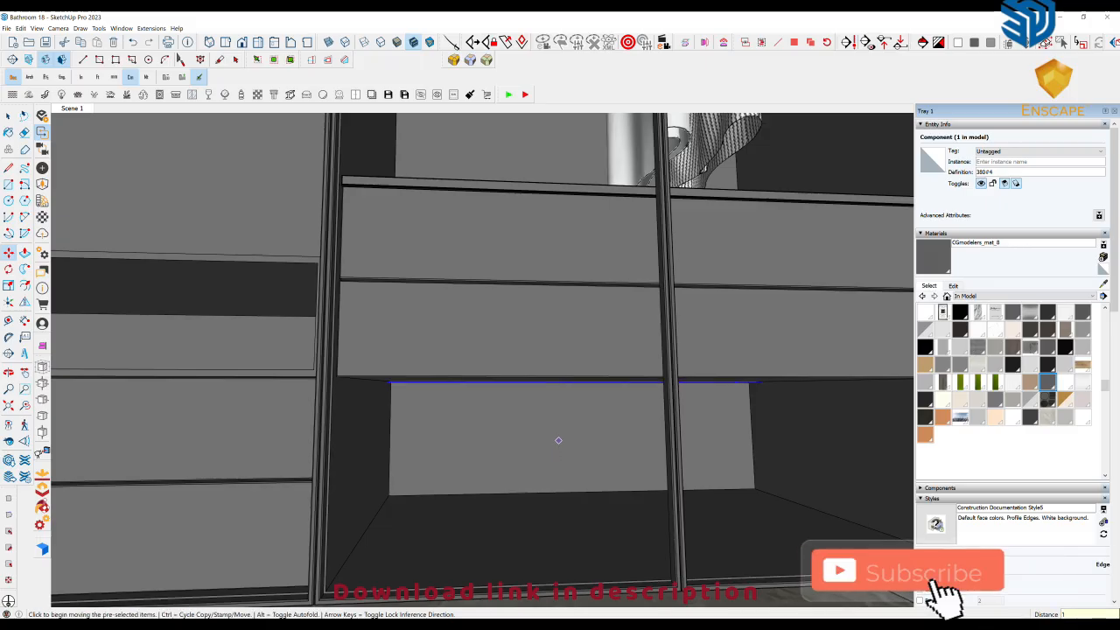
middle_click_drag(565, 525, 382, 519)
scroll(432, 436, "up", 3)
left_click(453, 413)
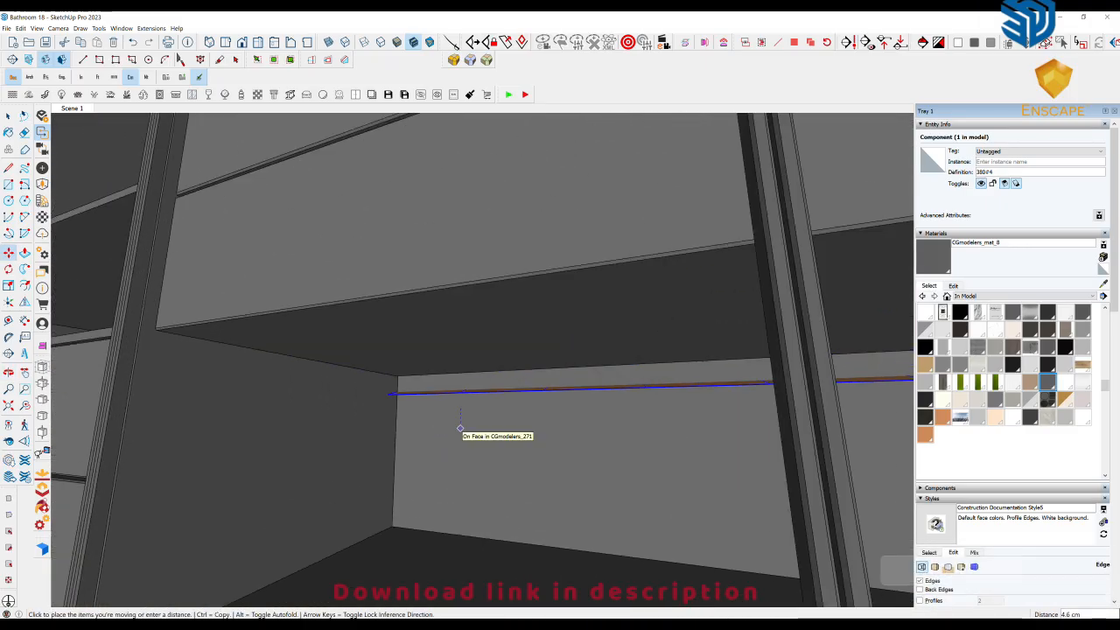
type("1")
key("Return")
Measure the middle wardrobe's open niche holding the small boxes and insert the 95cm_ceiling light strip into it.
middle_click_drag(390, 448, 424, 490)
scroll(305, 504, "down", 3)
scroll(500, 540, "down", 4)
middle_click_drag(305, 504, 521, 444)
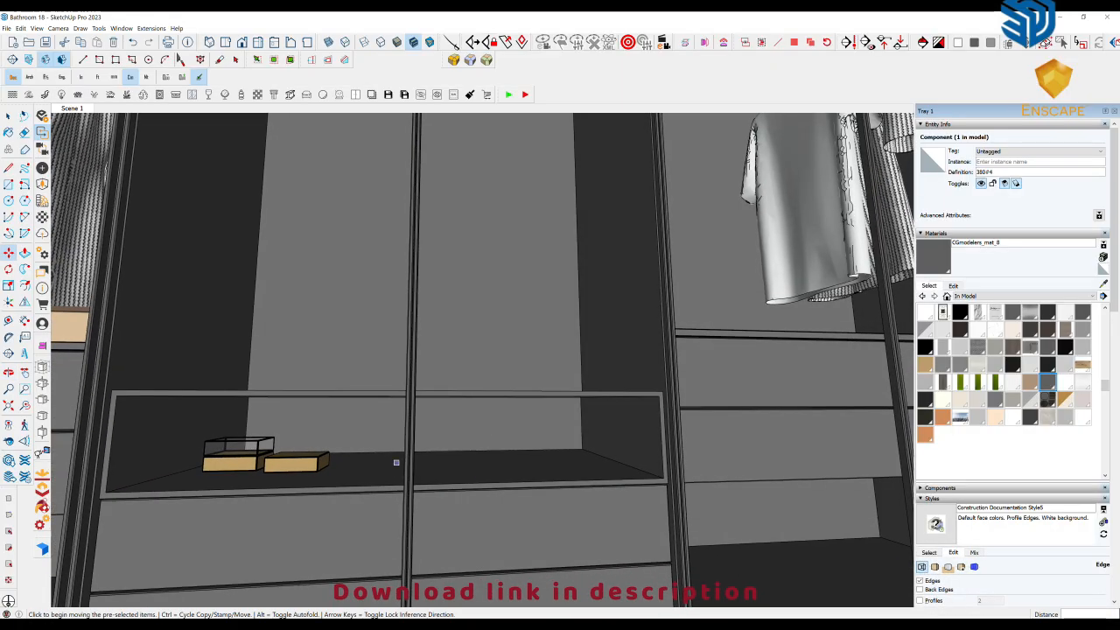
key("t")
middle_click_drag(250, 460, 237, 415)
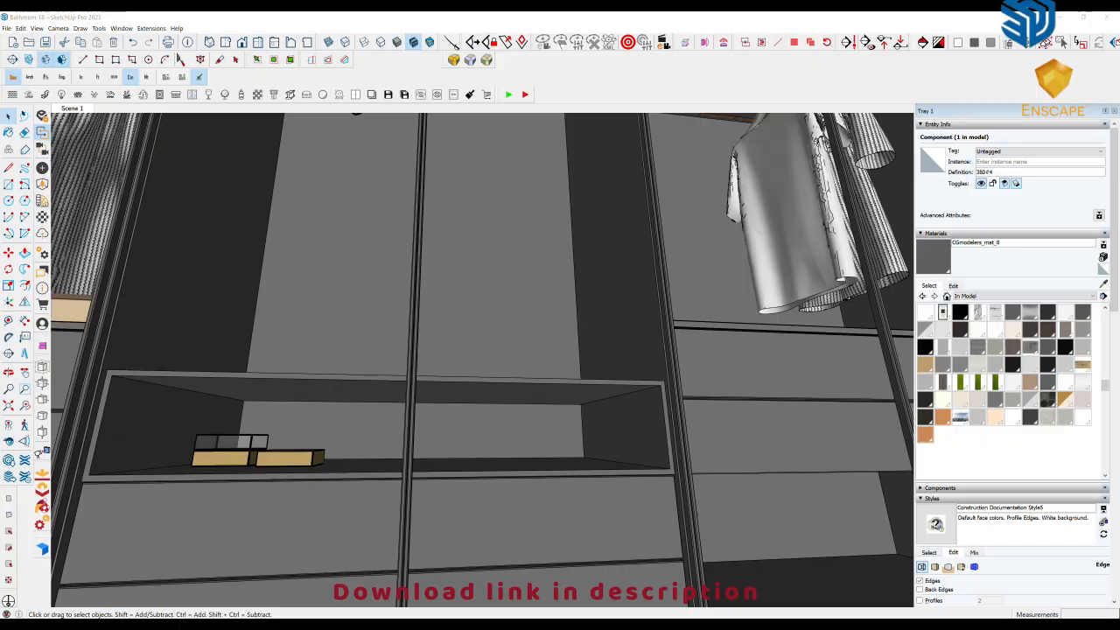
left_click(312, 623)
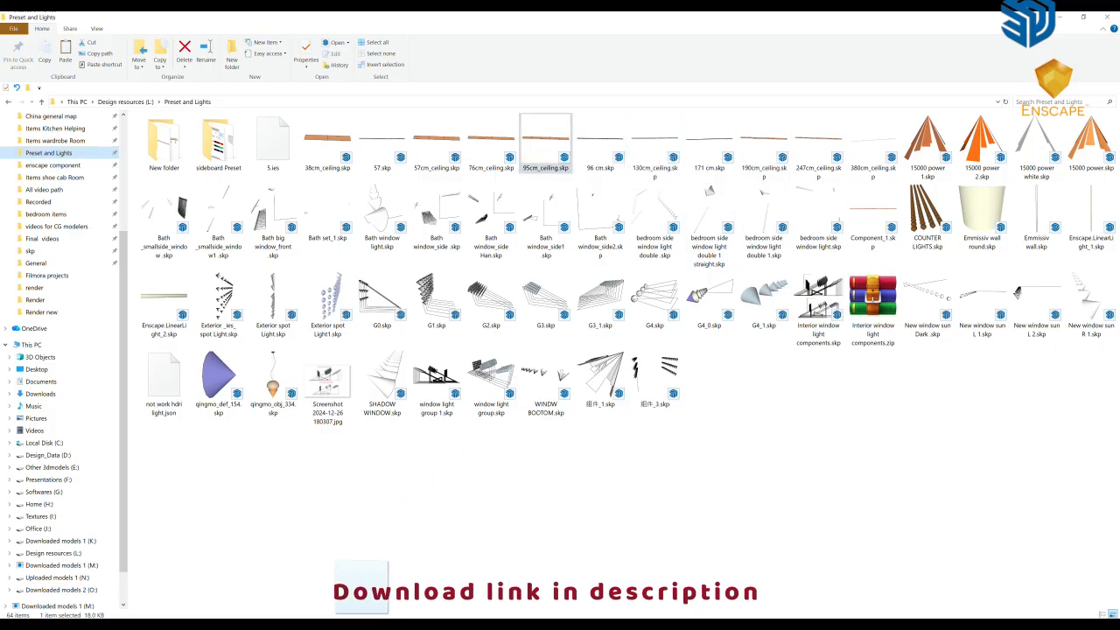
left_click(336, 607)
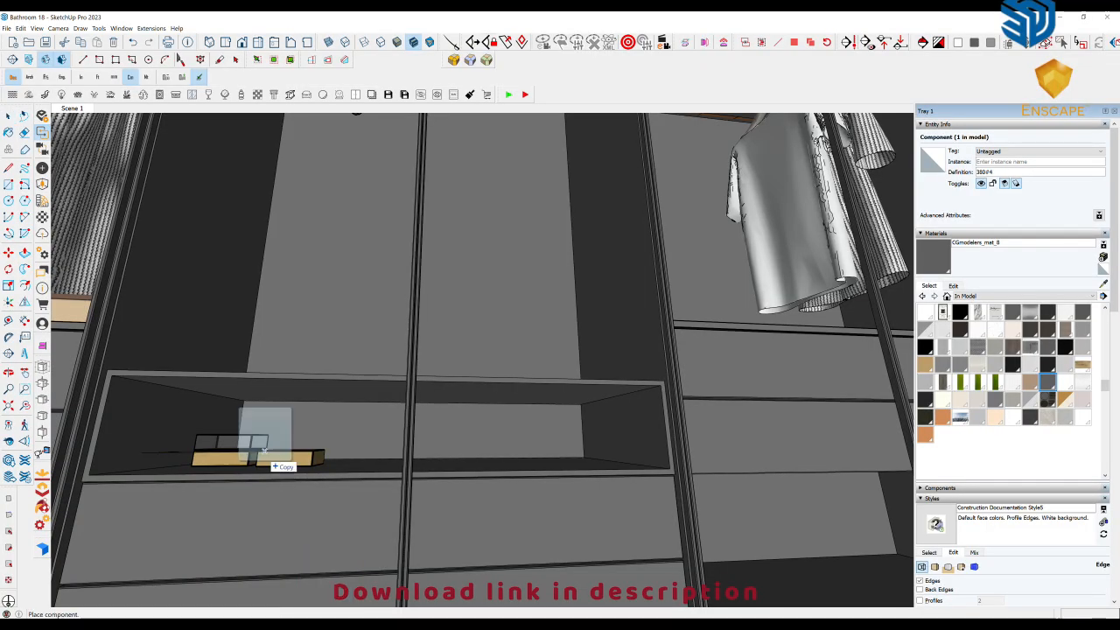
Align the new light strip with the niche's back panel and raise it to the underside of the niche's upper panel.
scroll(262, 447, "up", 3)
scroll(262, 444, "up", 3)
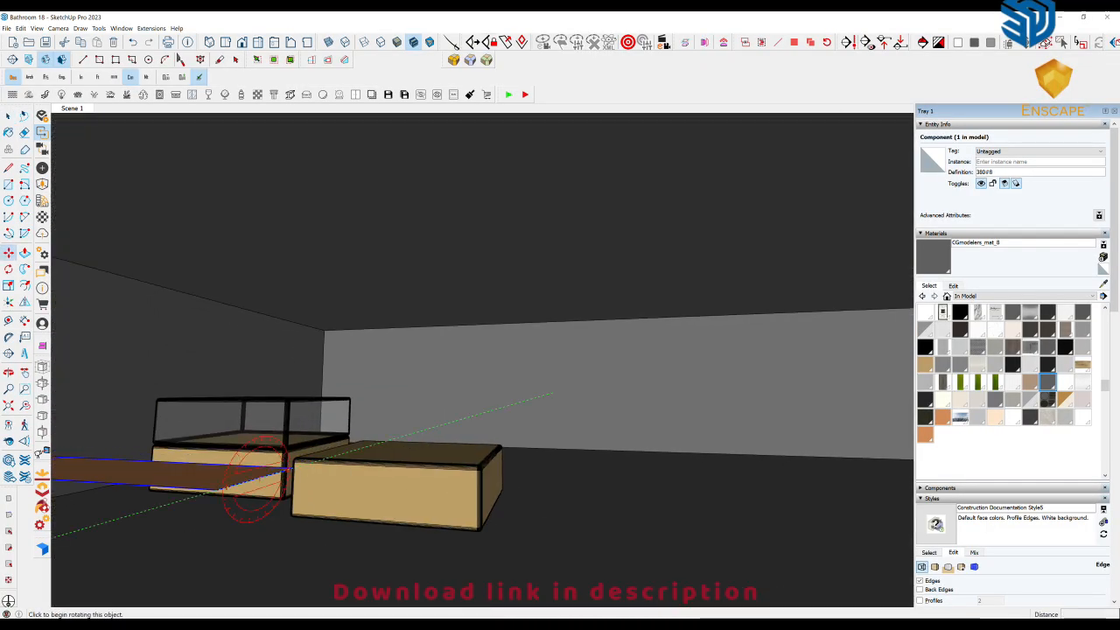
scroll(262, 472, "down", 6)
key("m")
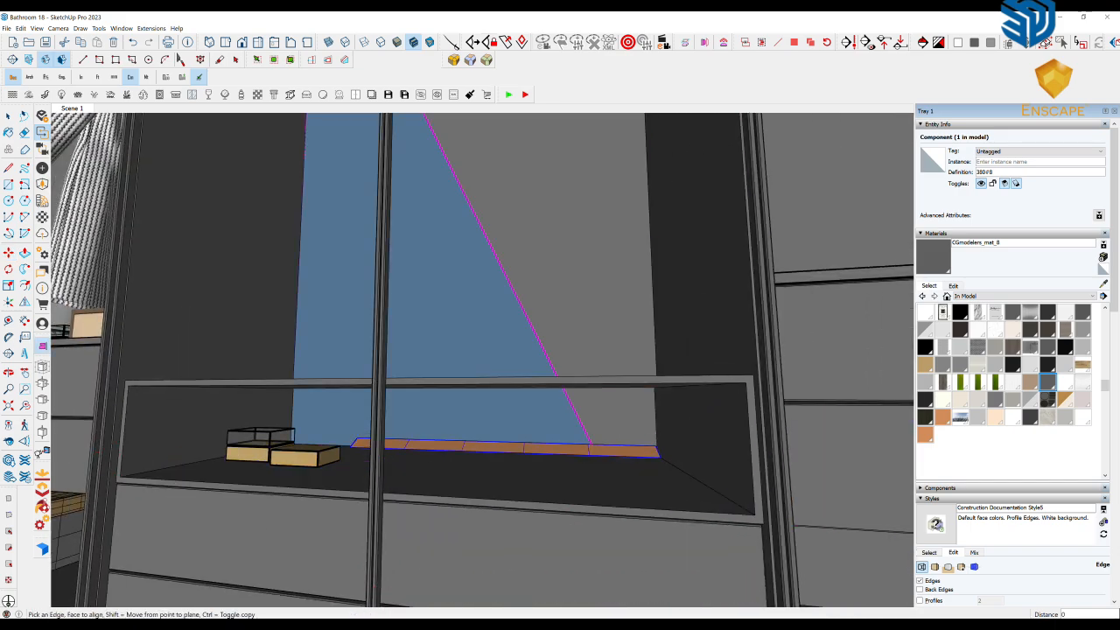
middle_click_drag(573, 358, 622, 328)
left_click(525, 379)
scroll(354, 398, "up", 3)
middle_click_drag(352, 399, 504, 365, "shift")
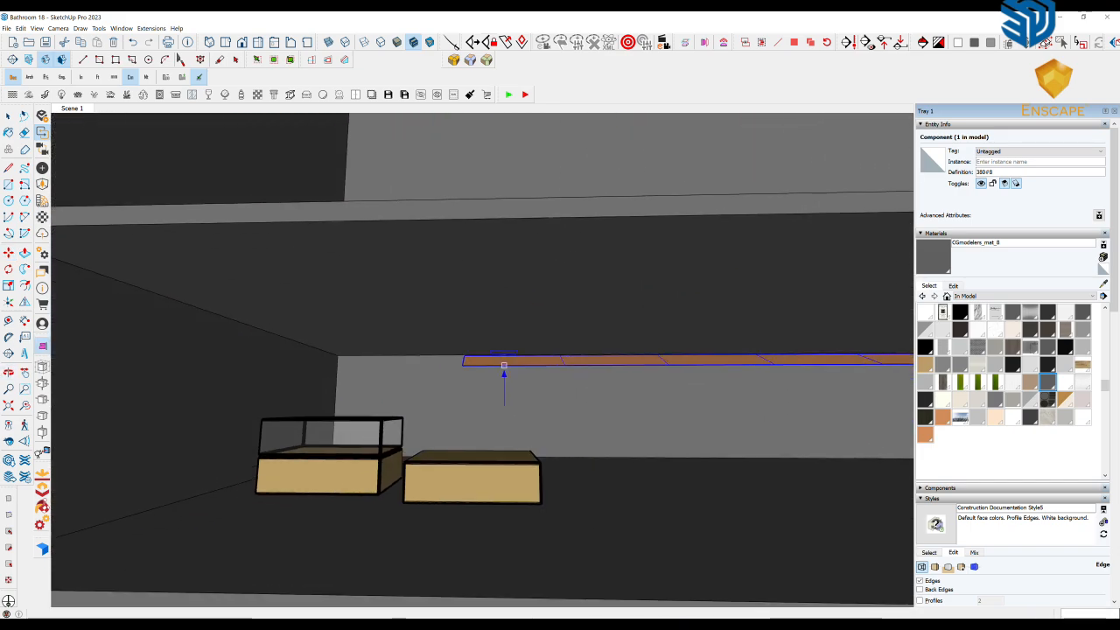
Copy a rectangular light segment inside the strip component to extend it to the niche's left corner, and close the component.
double_click(512, 360)
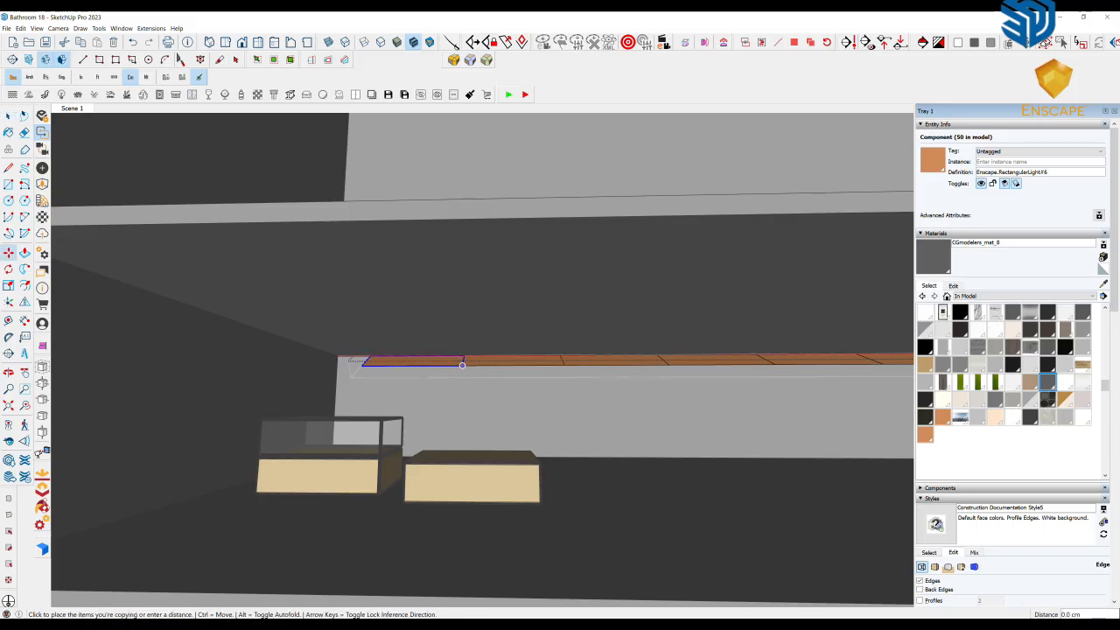
scroll(361, 368, "down", 6)
right_click(388, 470)
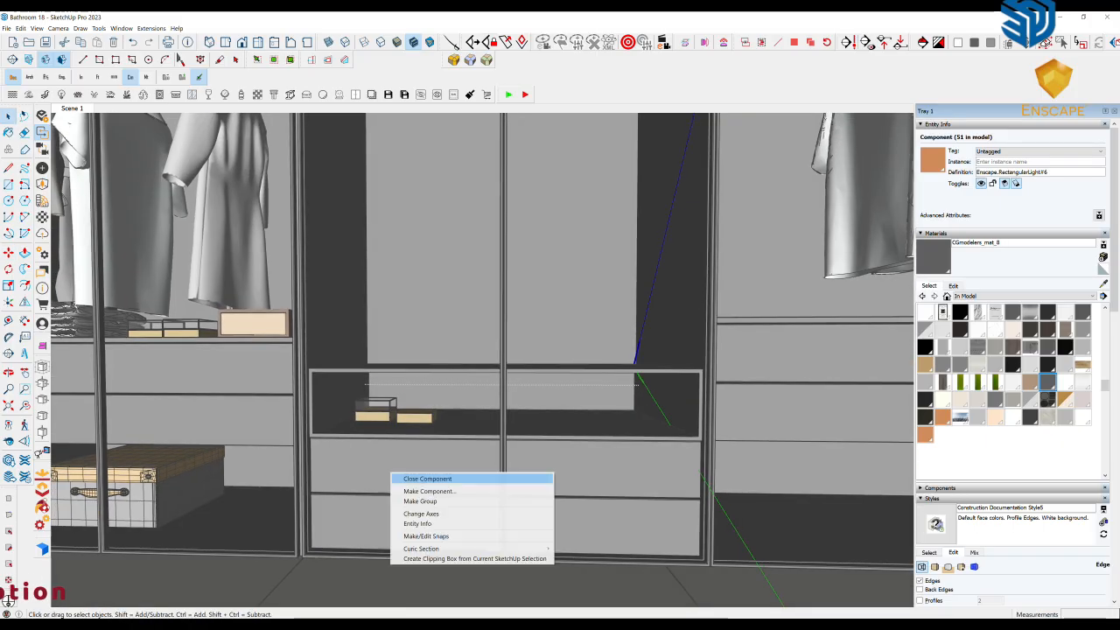
left_click(428, 475)
Fine-tune the extended light strip's position beneath the niche's upper panel with short moves.
middle_click_drag(422, 392, 418, 360)
left_click(417, 353)
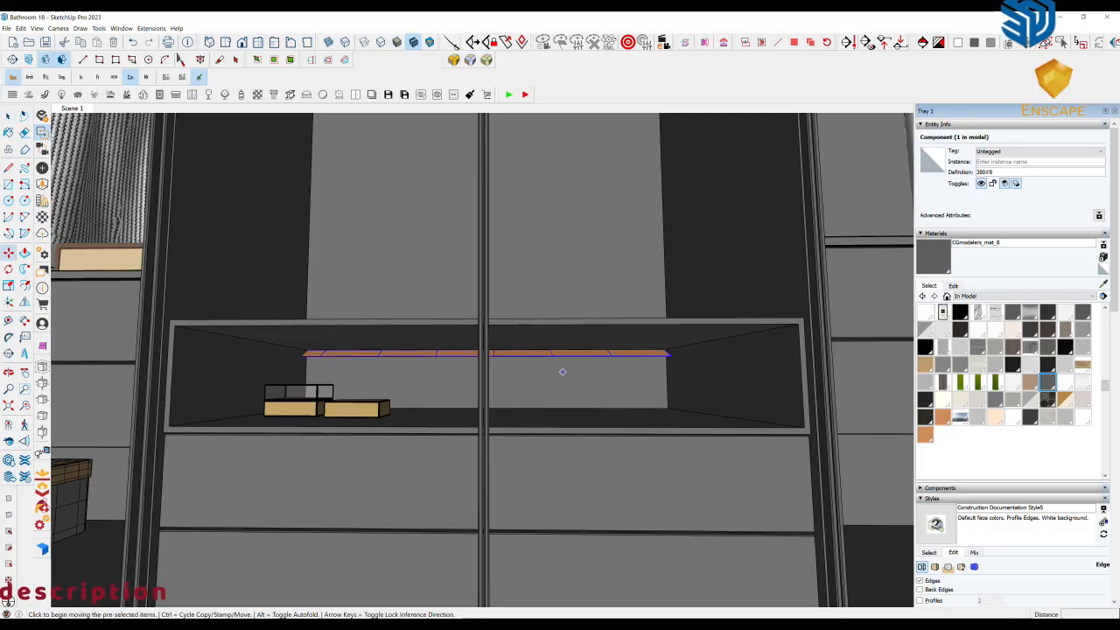
key("Return")
middle_click_drag(638, 390, 722, 453)
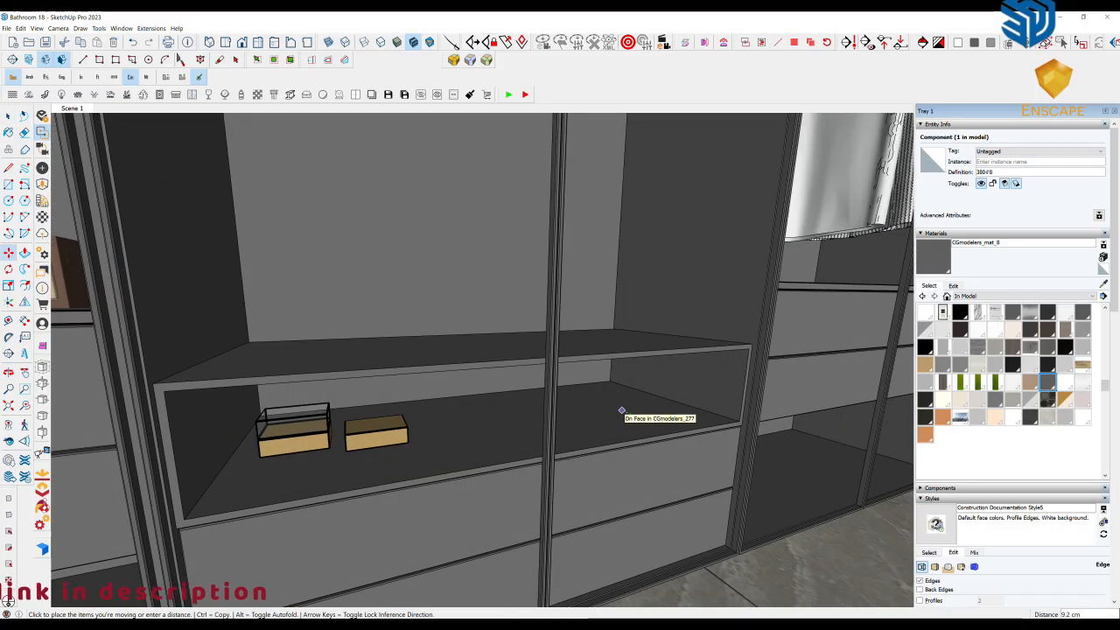
key("Return")
middle_click_drag(622, 410, 537, 325)
Measure the inner width of the left wardrobe's top compartment and insert the 130cm_ceiling light strip into the model.
scroll(323, 312, "down", 5)
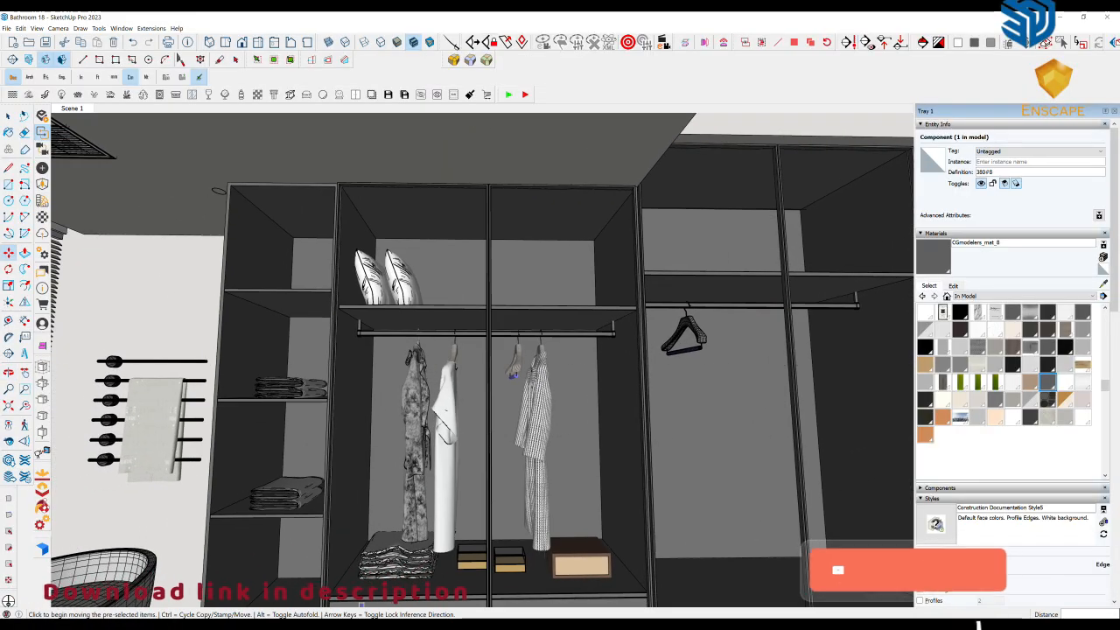
mouse_move(310, 625)
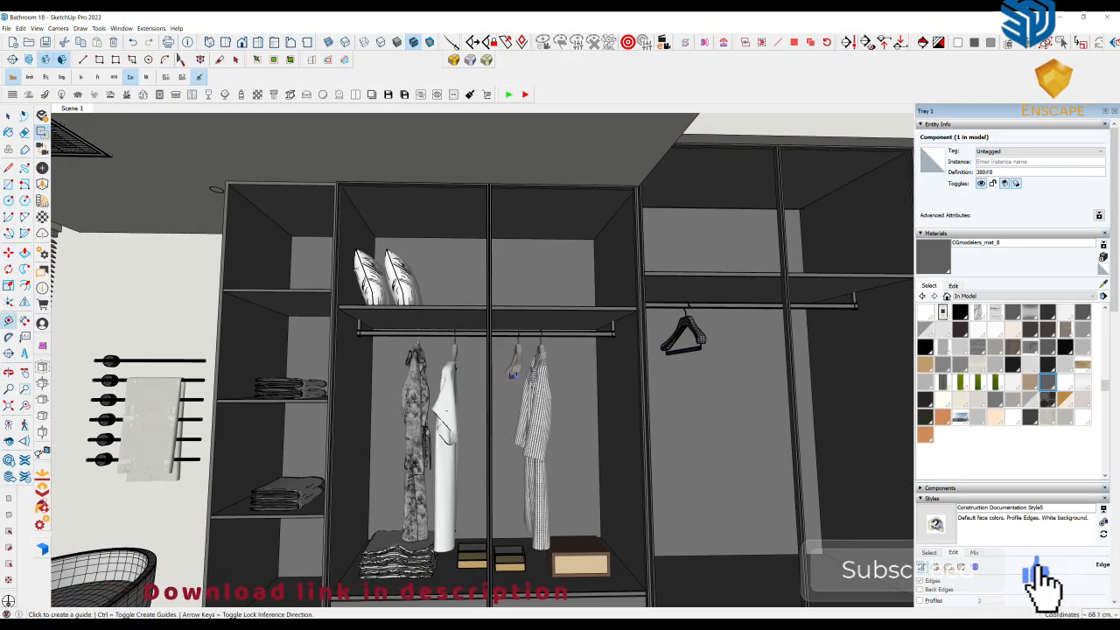
left_click(360, 215)
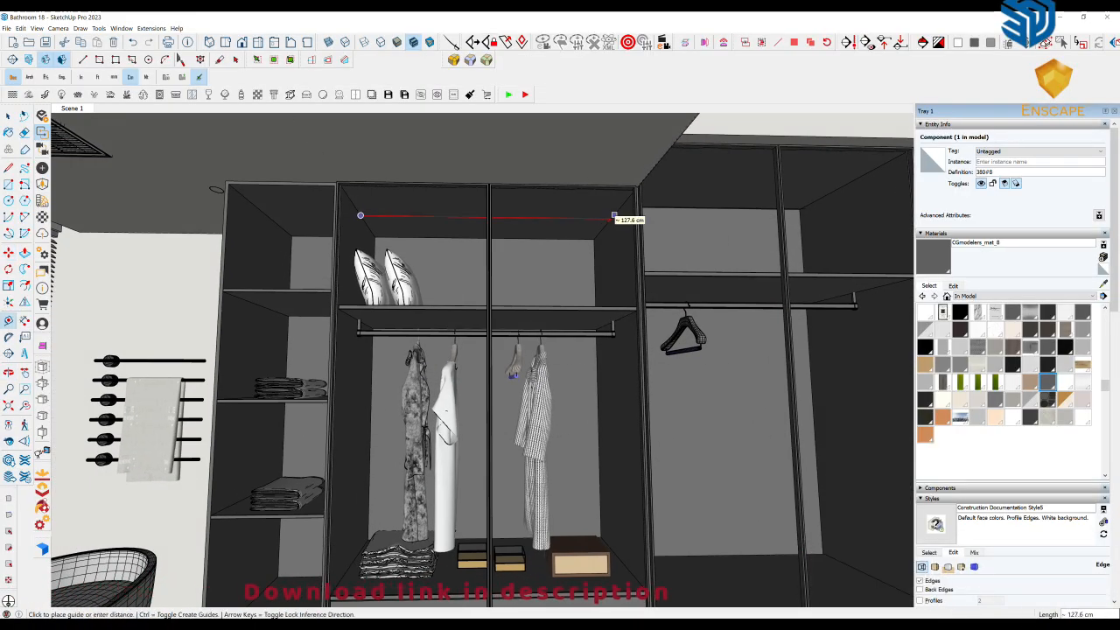
mouse_move(310, 625)
left_click(369, 581)
left_click(654, 150)
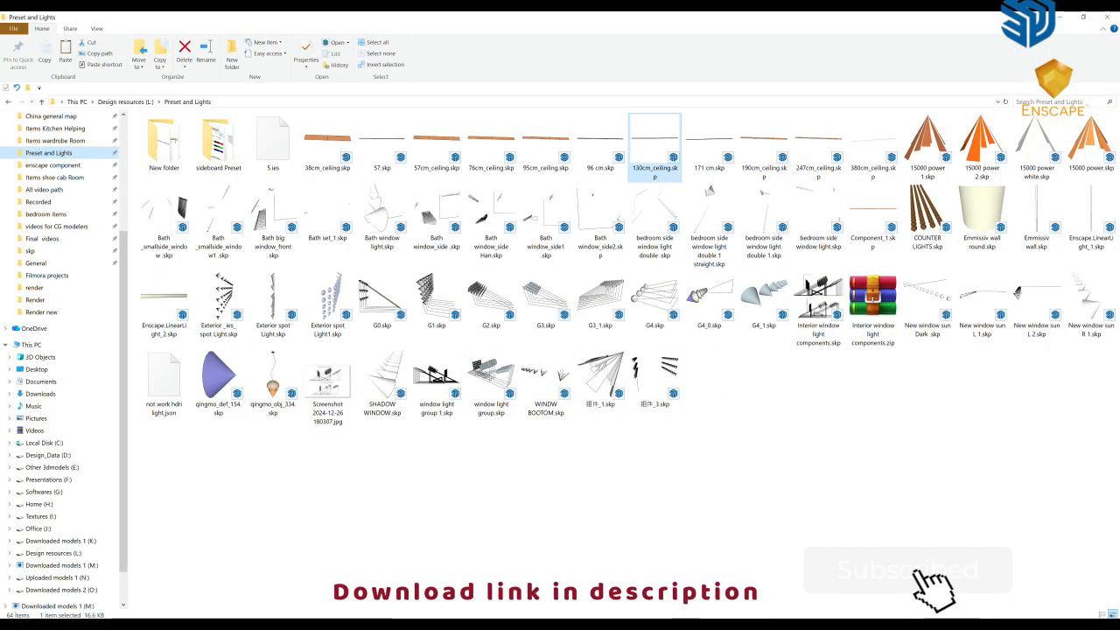
left_click_drag(294, 582, 364, 495)
Rotate the 130 cm light strip and position it along the top edge of the left wardrobe's back panel.
middle_click_drag(365, 495, 273, 507)
scroll(386, 488, "up", 5)
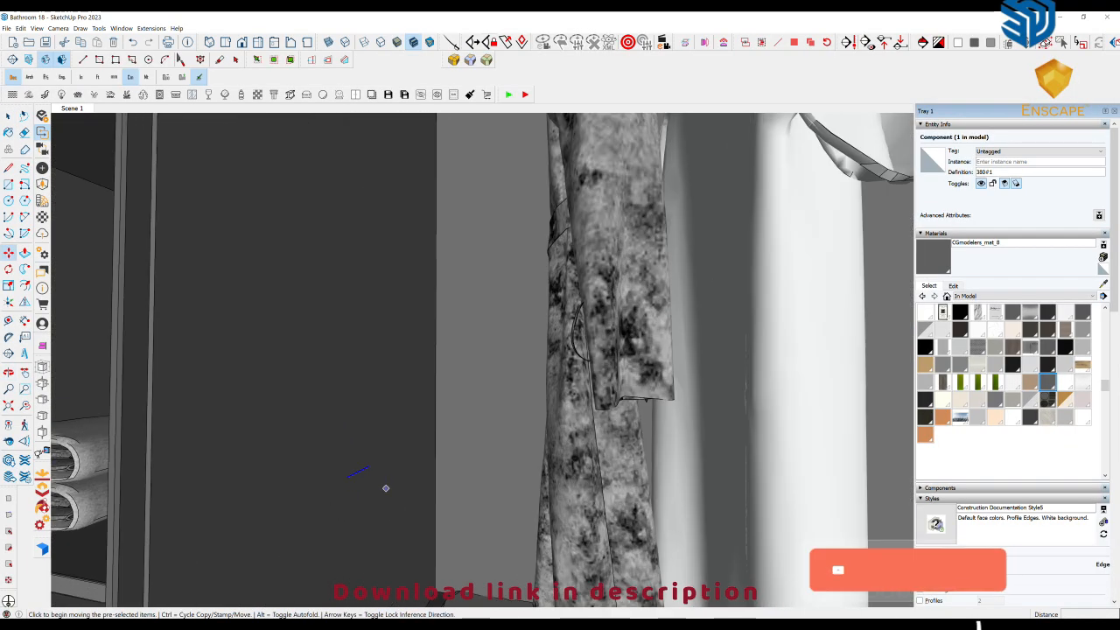
scroll(356, 472, "down", 8)
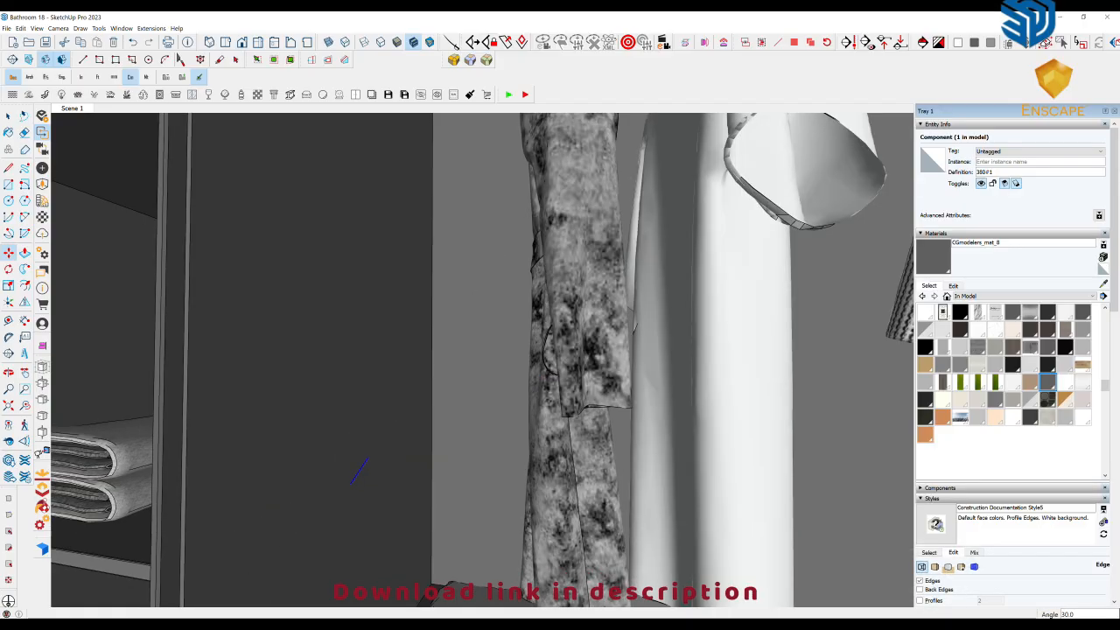
key("m")
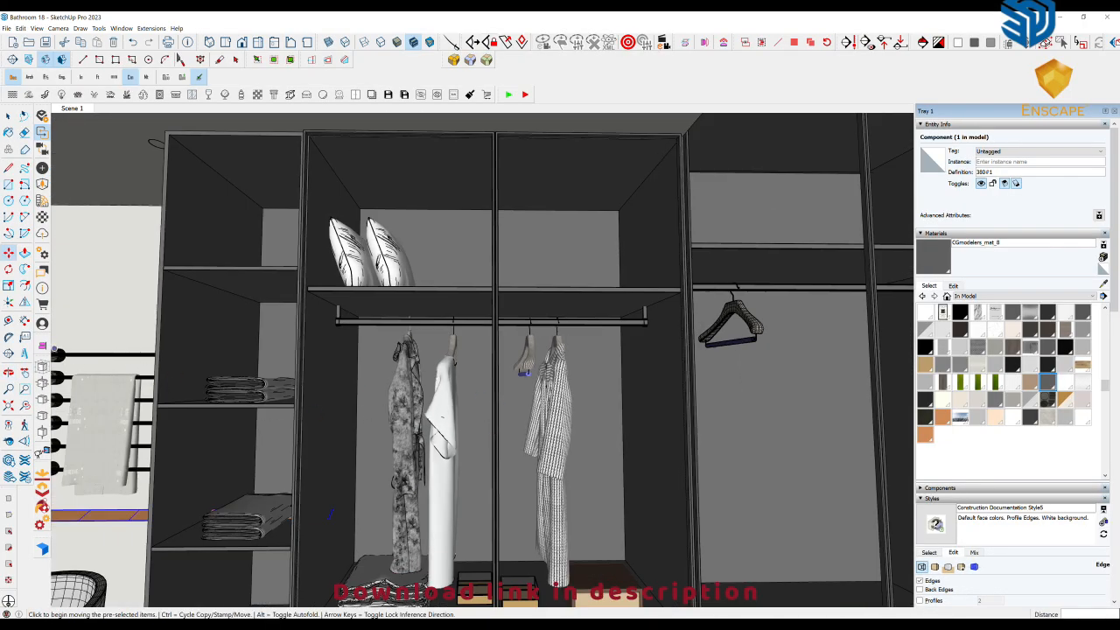
middle_click_drag(481, 359, 516, 359)
middle_click_drag(300, 496, 424, 510)
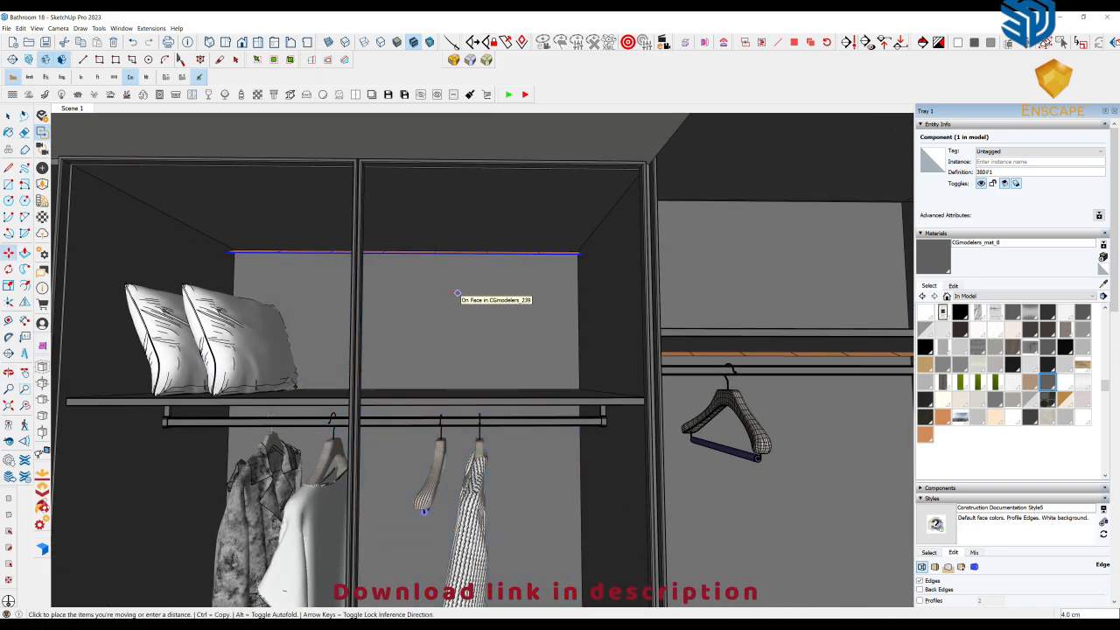
Copy the light strip beneath the left wardrobe's upper shelf and into the open compartment below its drawers.
scroll(455, 292, "down", 2)
scroll(443, 320, "up", 6)
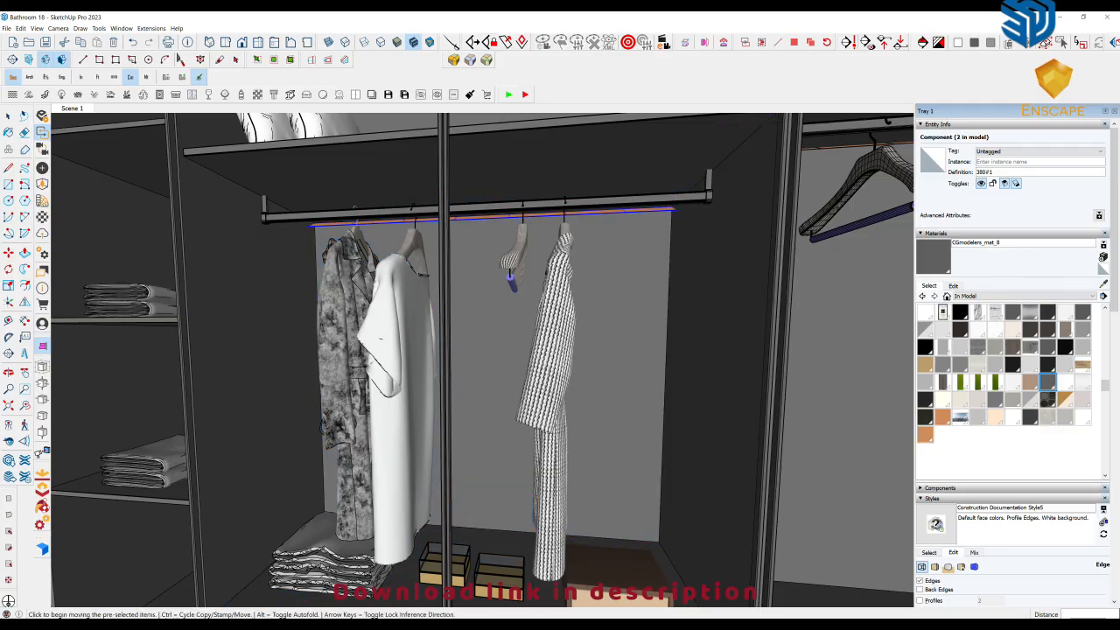
scroll(510, 278, "down", 3)
scroll(420, 490, "up", 6)
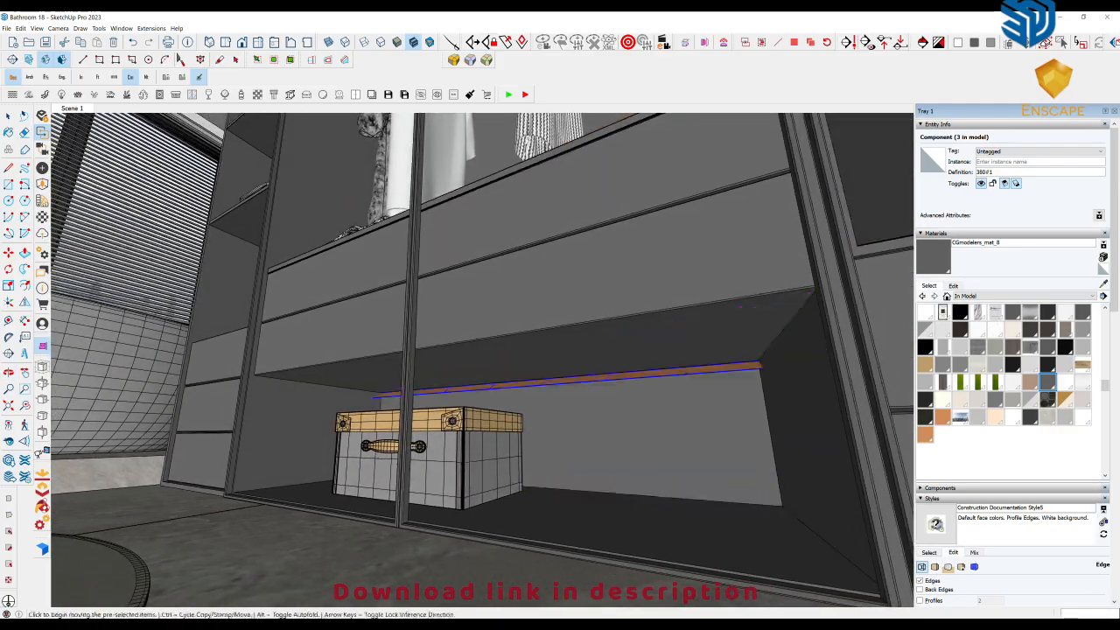
Group the two light strip components at the back of the wardrobe's top compartment.
scroll(481, 368, "down", 4)
scroll(564, 335, "up", 5)
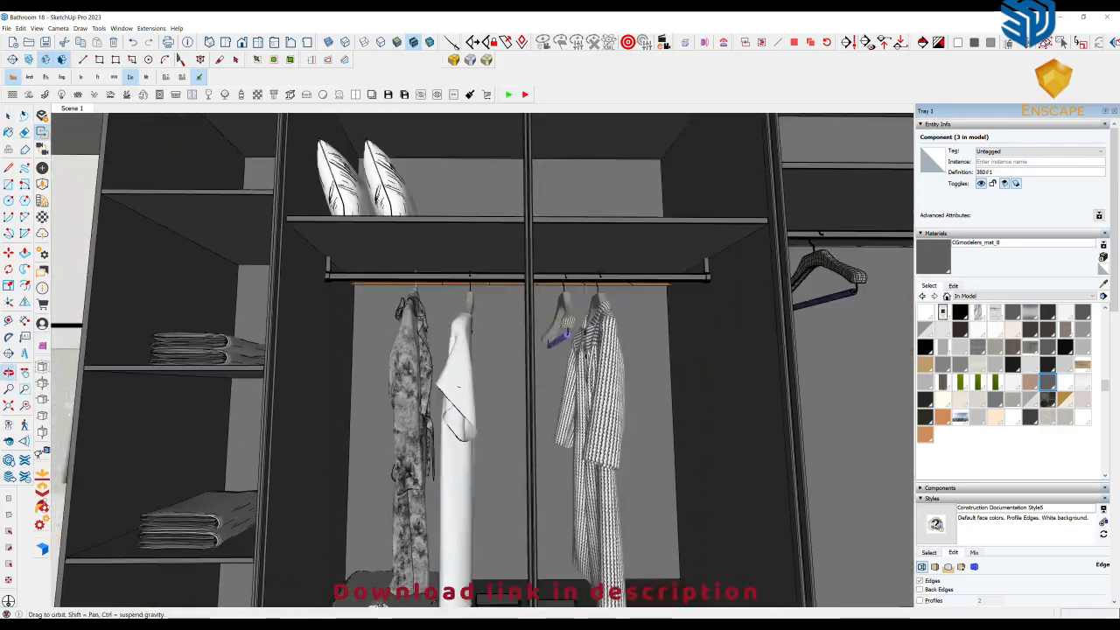
scroll(560, 332, "up", 5)
scroll(525, 315, "down", 4)
scroll(482, 288, "up", 4)
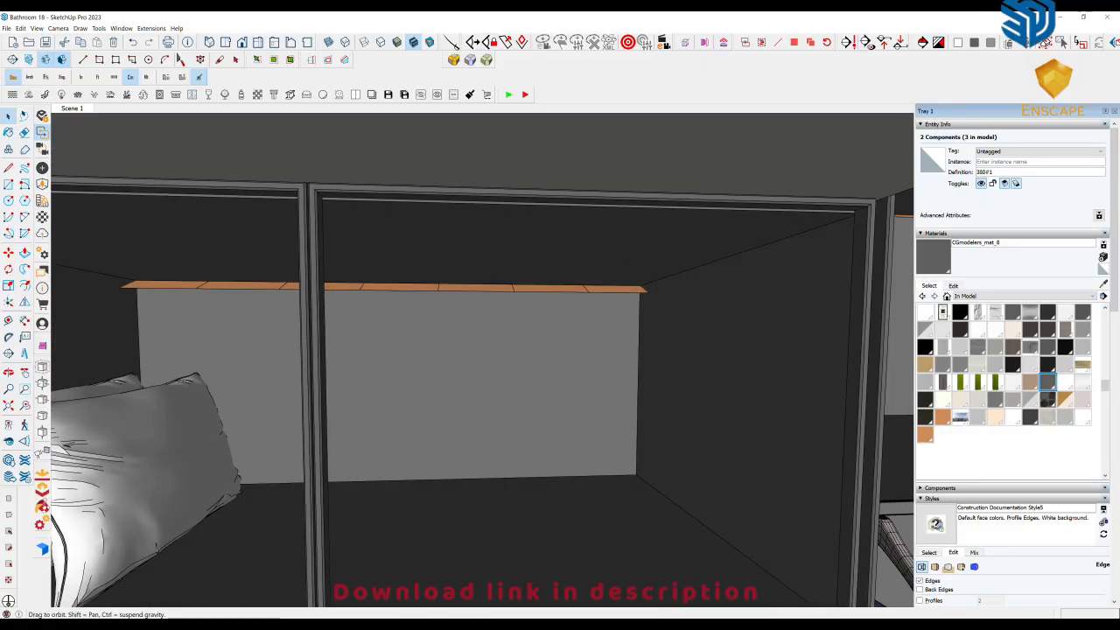
right_click(591, 288)
left_click(648, 376)
Adjust the grouped light strip's position below the top compartment's upper panel with short moves.
key("m")
left_click(490, 289)
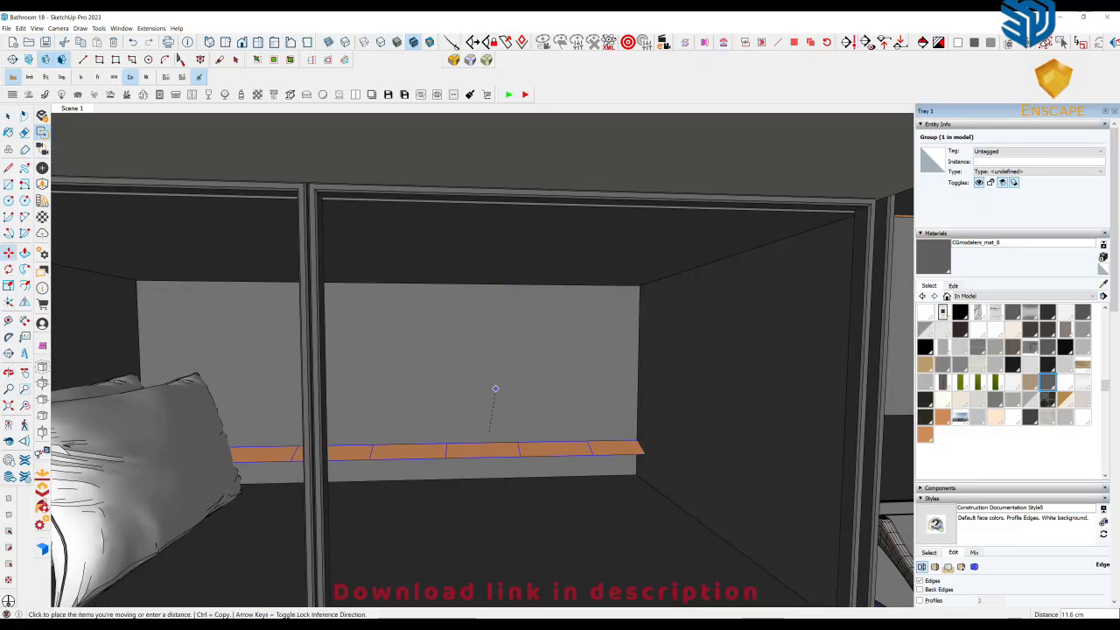
key("Escape")
left_click(501, 417)
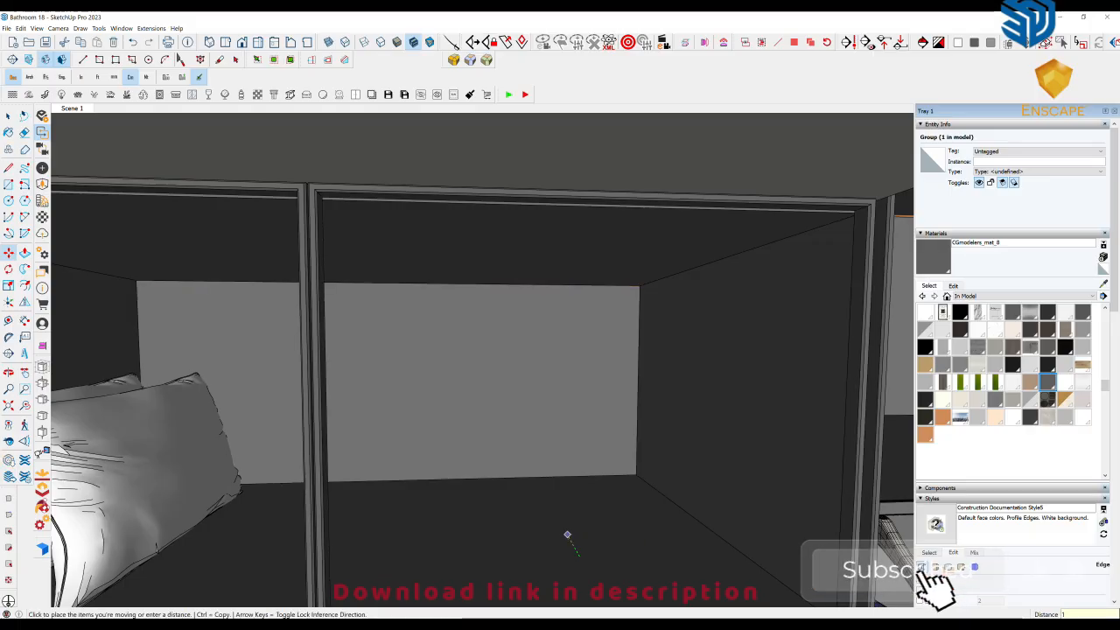
key("Escape")
Insert the 57cm_ceiling light strip beside the narrow shelving unit and rotate it to run along the back panel.
mouse_move(570, 534)
middle_mouse_down()
mouse_move(665, 385)
mouse_move(612, 350)
middle_mouse_up()
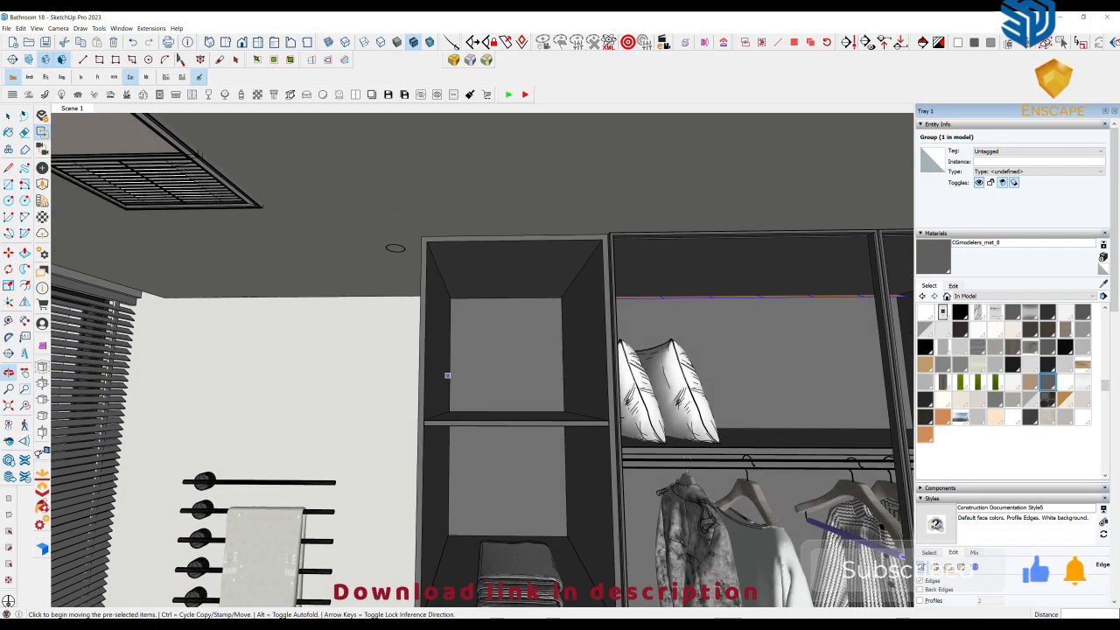
key("alt+Tab")
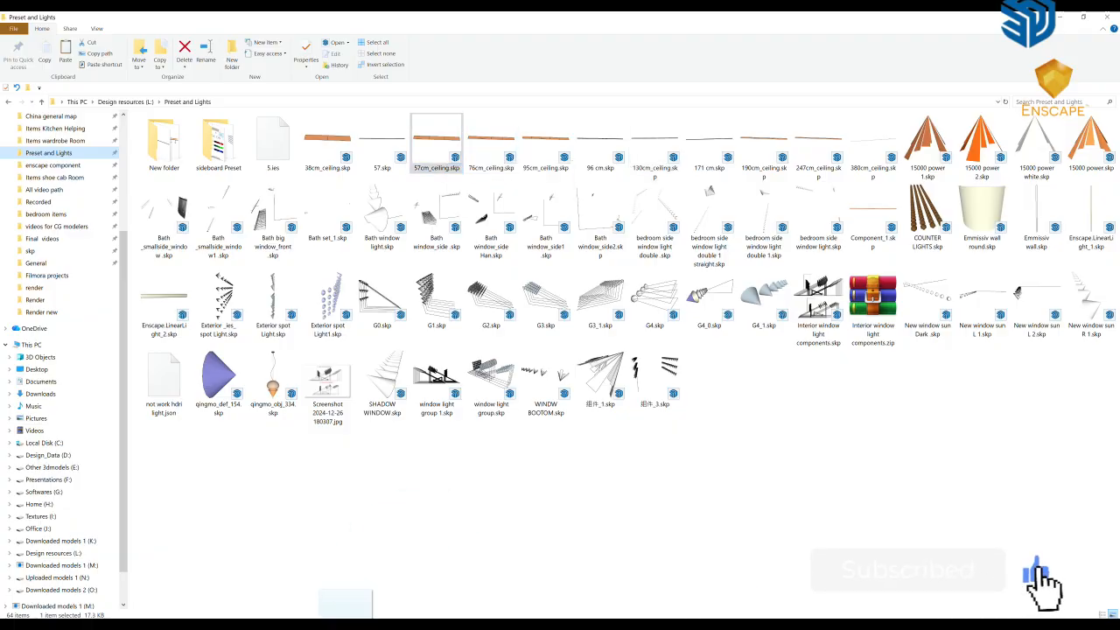
mouse_move(338, 623)
left_click(310, 576)
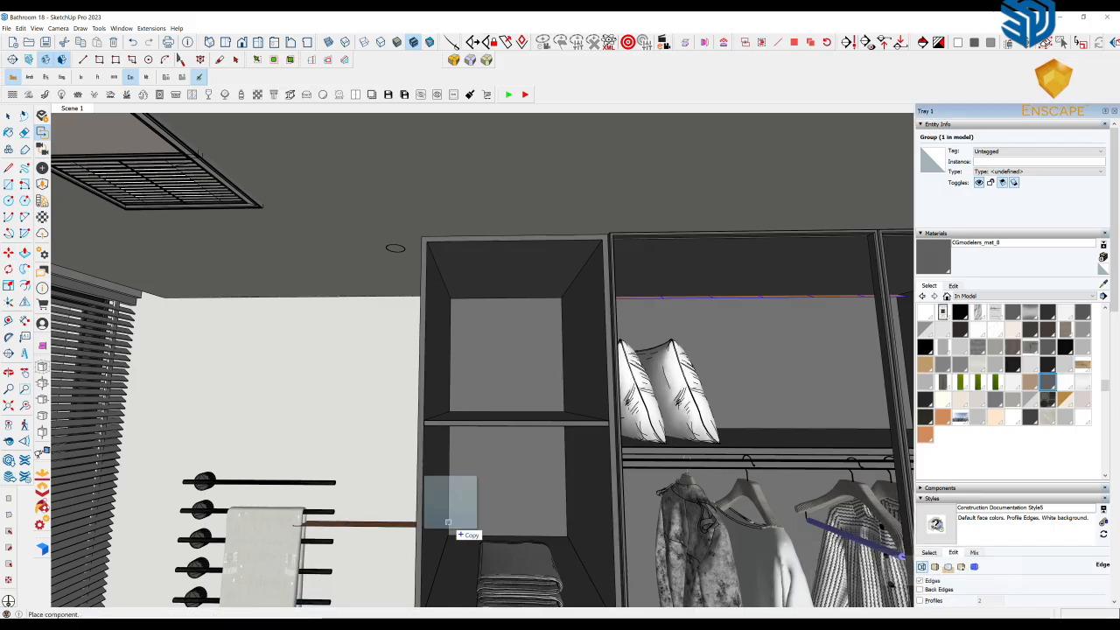
scroll(445, 525, "up", 5)
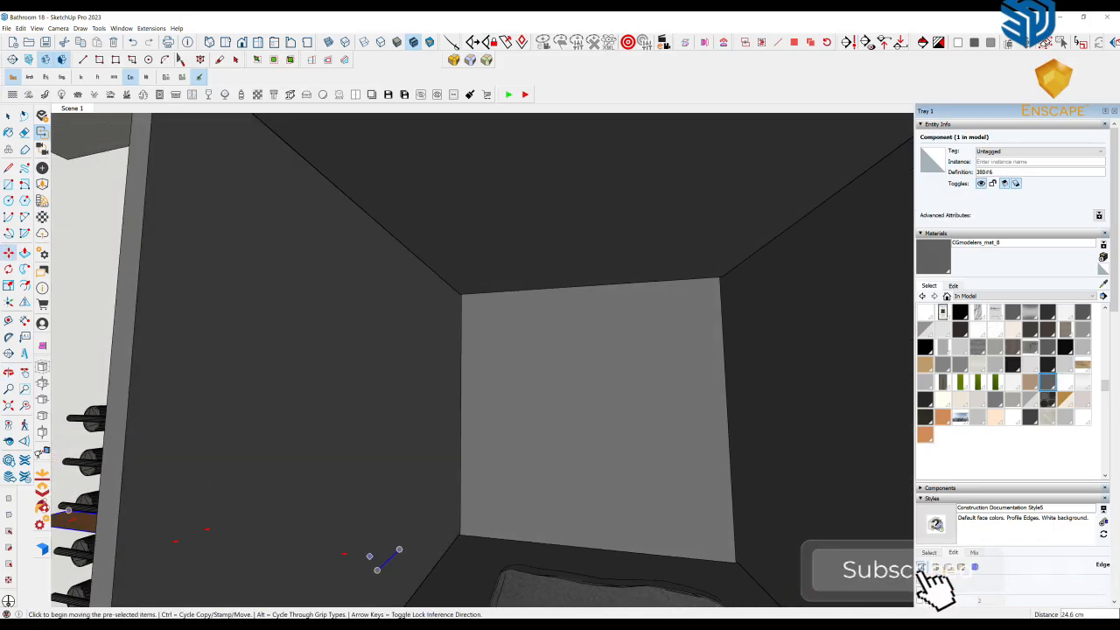
left_click(385, 555)
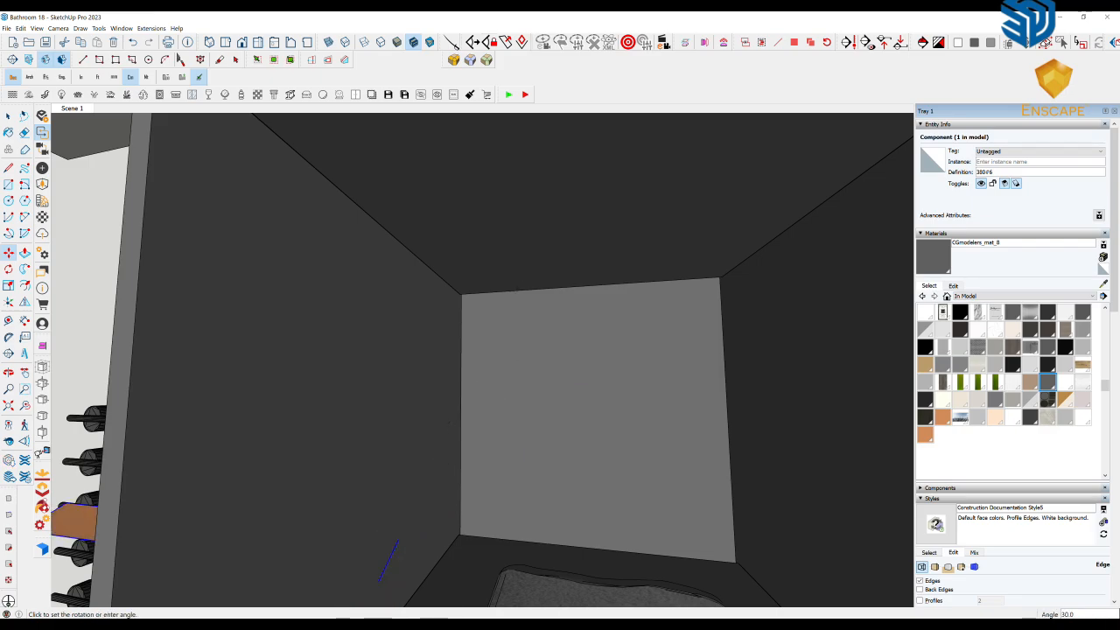
scroll(385, 560, "down", 5)
Align the 57 cm light strip with the top edge of the back panel in the narrow shelving unit's uppermost compartment.
key("m")
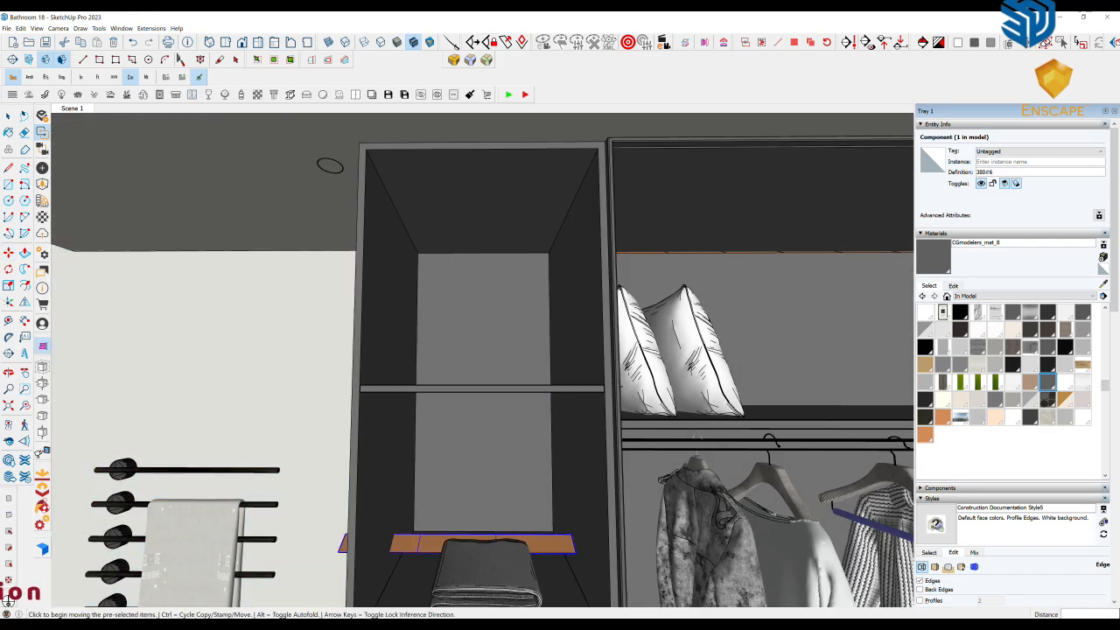
key("a")
left_click(483, 217)
middle_click_drag(491, 350, 527, 348)
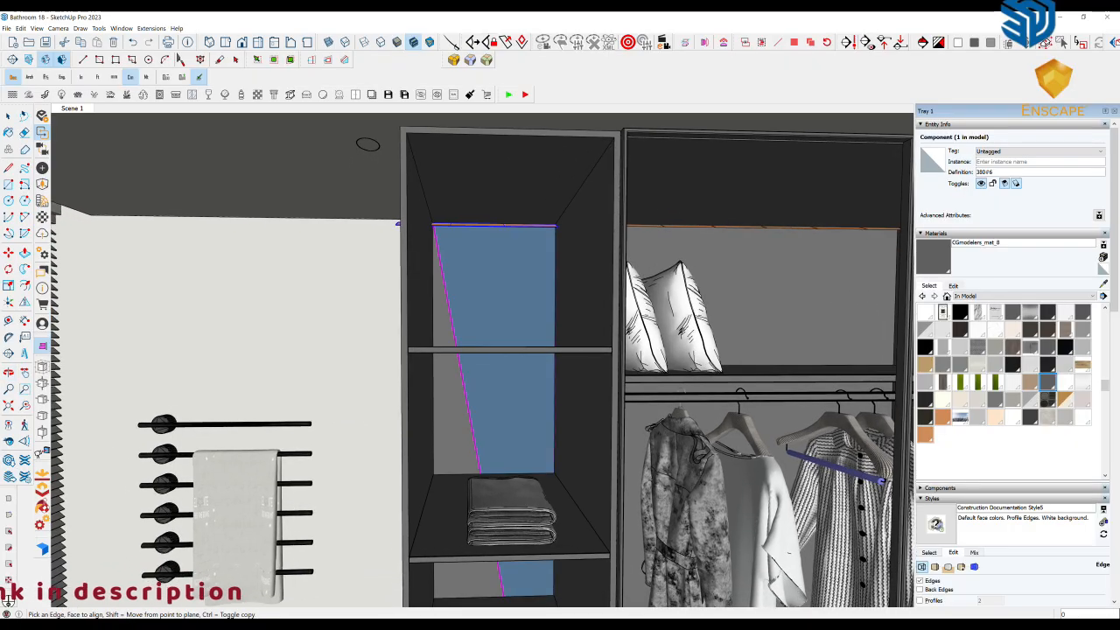
middle_click_drag(471, 285, 484, 283)
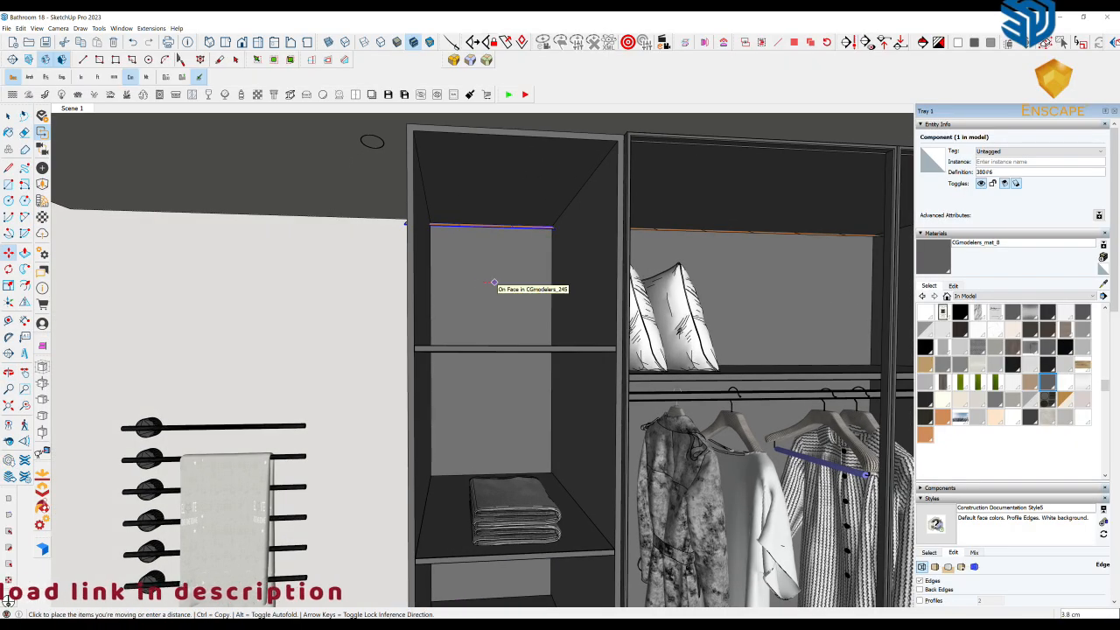
middle_click_drag(548, 320, 468, 295)
left_click(467, 295)
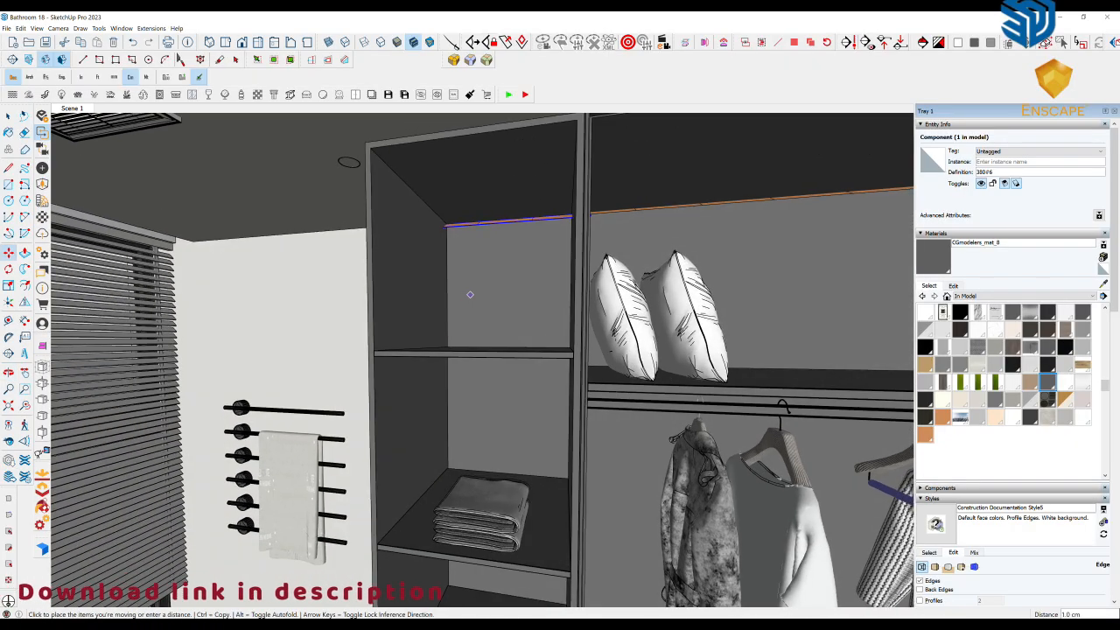
Copy the light strip into the narrow unit's next two compartments, aligning each copy with the underside of the shelf above.
middle_click_drag(479, 398, 82, 377)
middle_click_drag(577, 385, 567, 357)
left_click(542, 234)
middle_click_drag(553, 446, 569, 310, "shift")
middle_click_drag(581, 406, 625, 378)
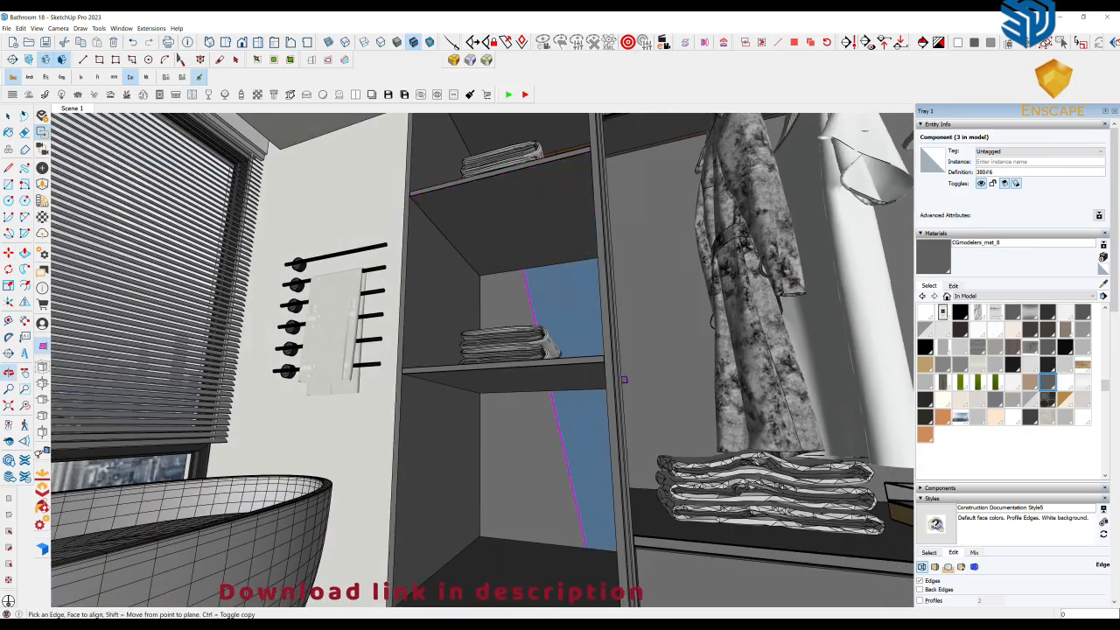
left_click(535, 229)
Copy the light strip beneath the shelf above the narrow unit's lowest open compartment.
middle_click_drag(539, 236, 536, 271)
mouse_move(565, 463)
middle_mouse_down()
mouse_move(560, 507)
mouse_move(556, 350)
mouse_move(560, 473)
mouse_move(559, 372)
mouse_move(553, 473)
mouse_move(547, 451)
middle_mouse_up()
left_click(560, 534)
left_click(557, 342)
scroll(547, 438, "down", 3)
middle_click_drag(525, 394, 525, 370)
Align the light strips in the two lower compartments with the narrow unit's side and back panels.
key("a")
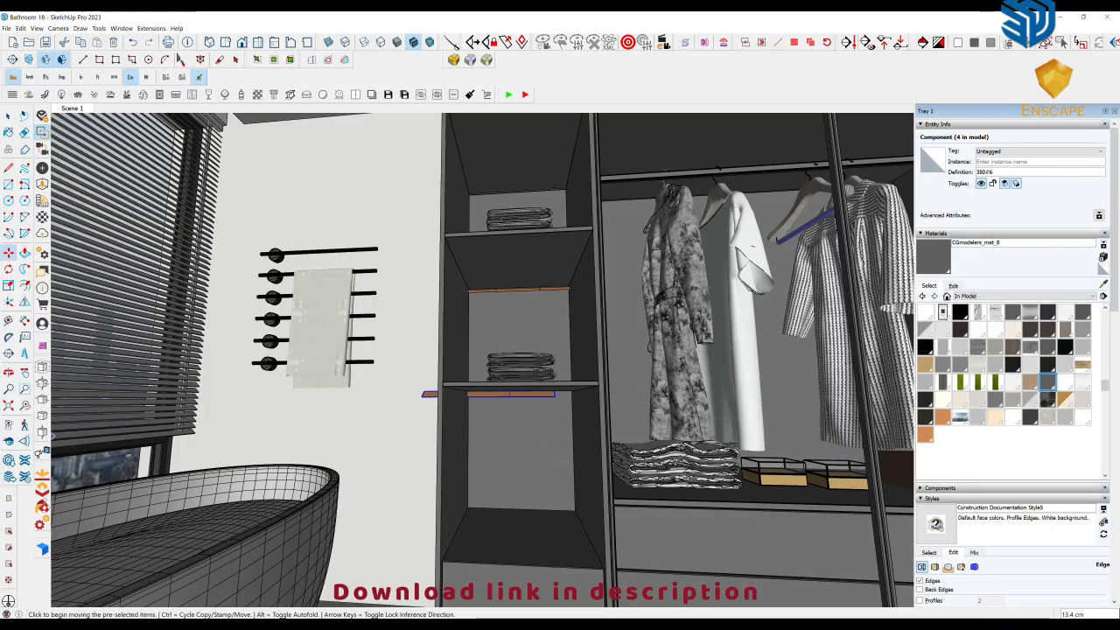
mouse_move(442, 382)
middle_mouse_down()
mouse_move(499, 381)
mouse_move(429, 372)
middle_mouse_up()
key("a")
key("space")
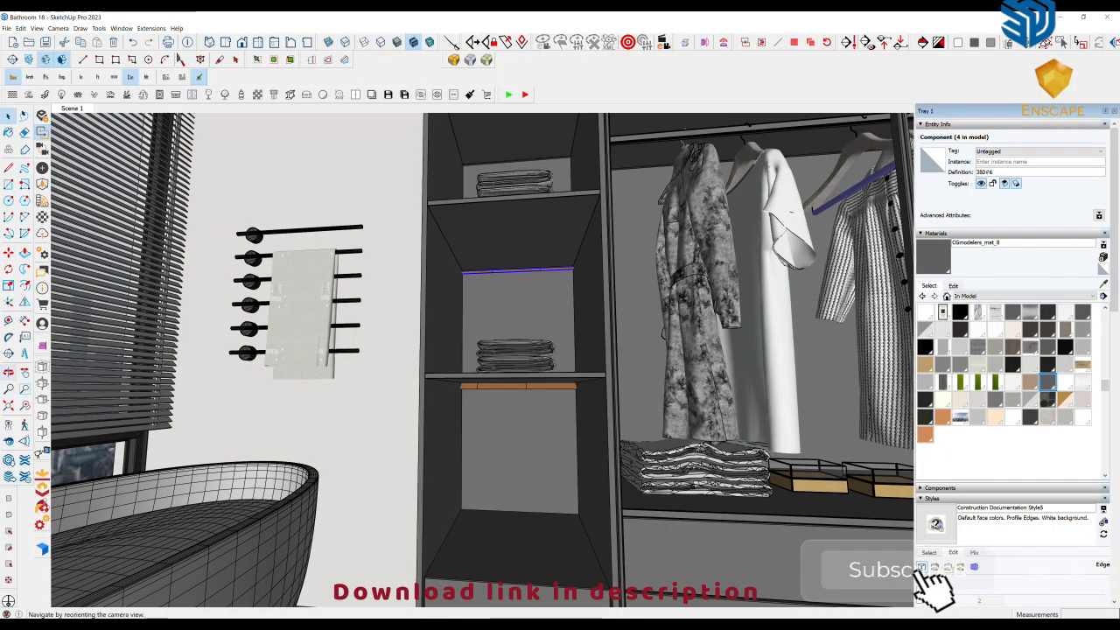
left_click(442, 382)
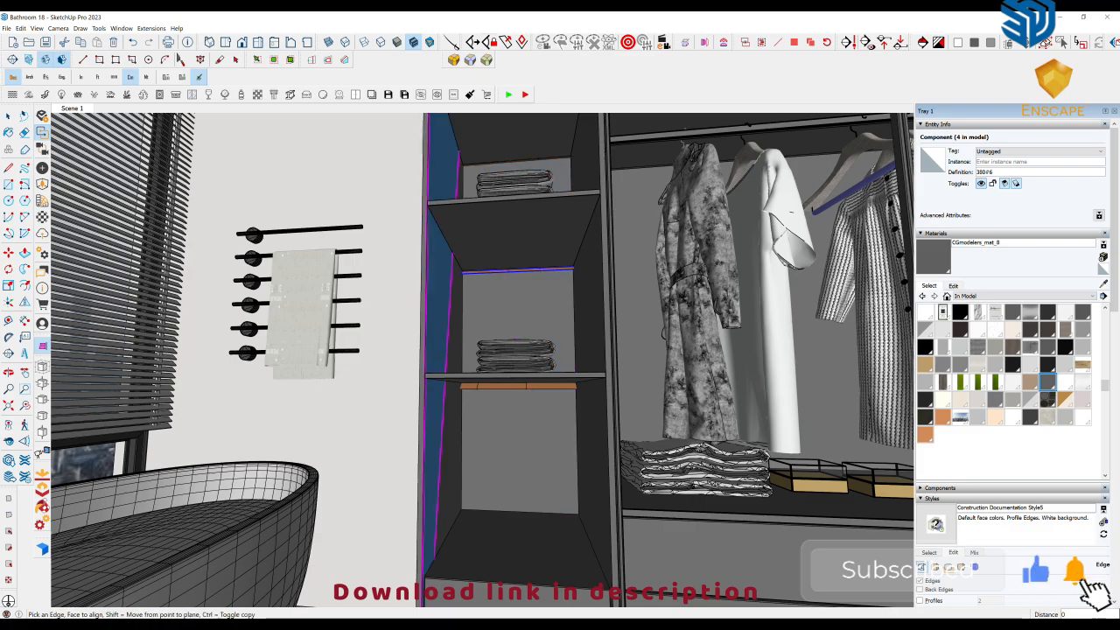
middle_click_drag(490, 376, 551, 372)
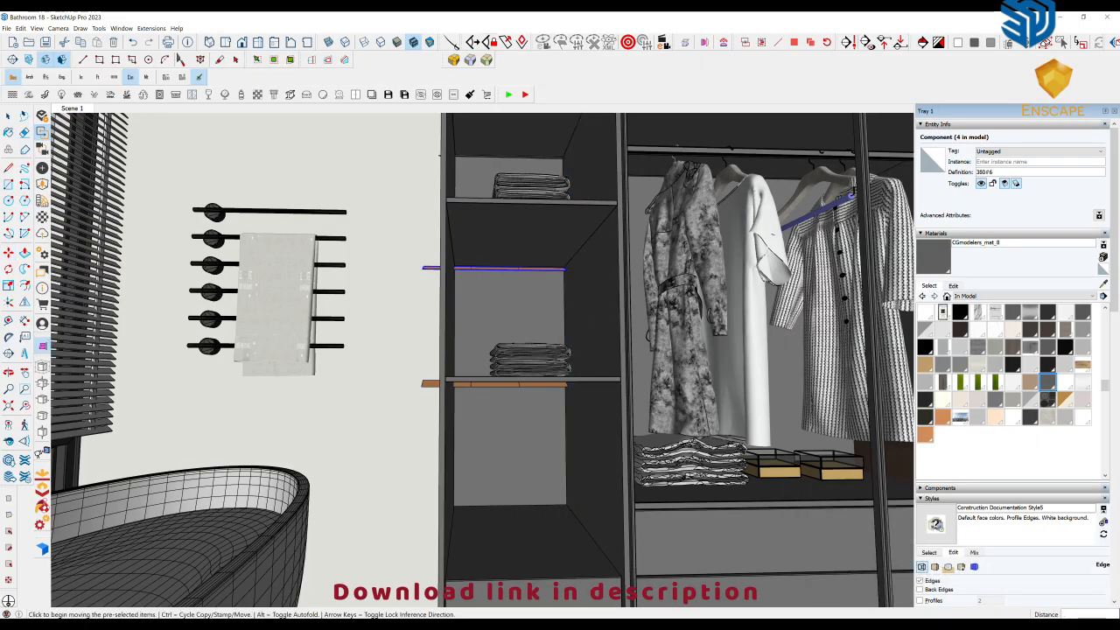
left_click(562, 325)
Align the light strip in the narrow unit's second compartment with the compartment's side and back panels.
middle_click_drag(561, 326, 542, 387)
scroll(536, 371, "up", 3)
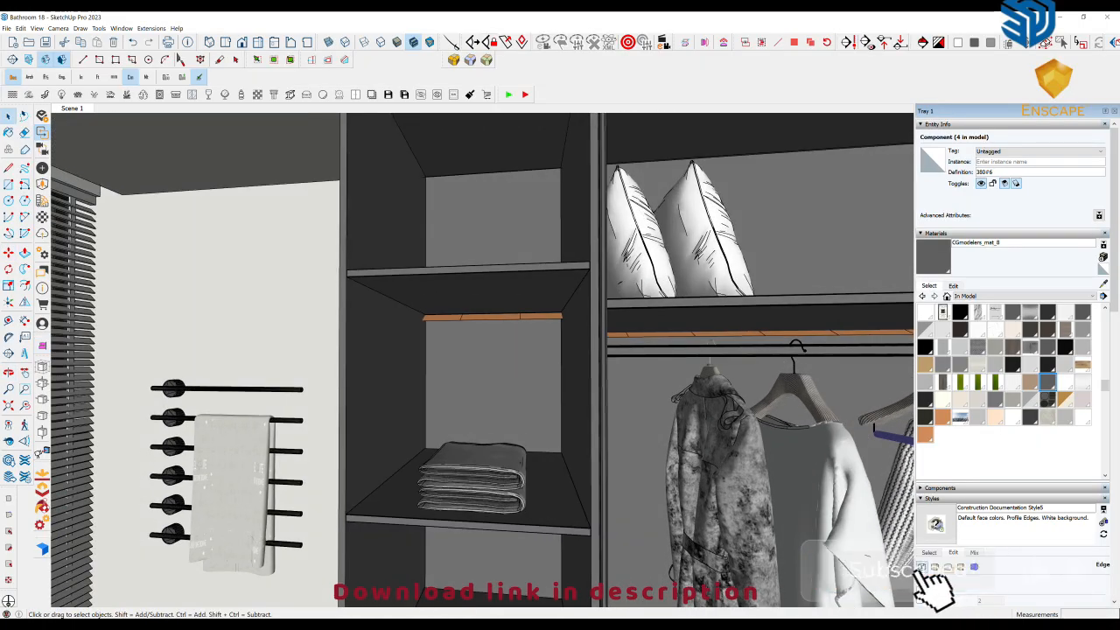
left_click(426, 319)
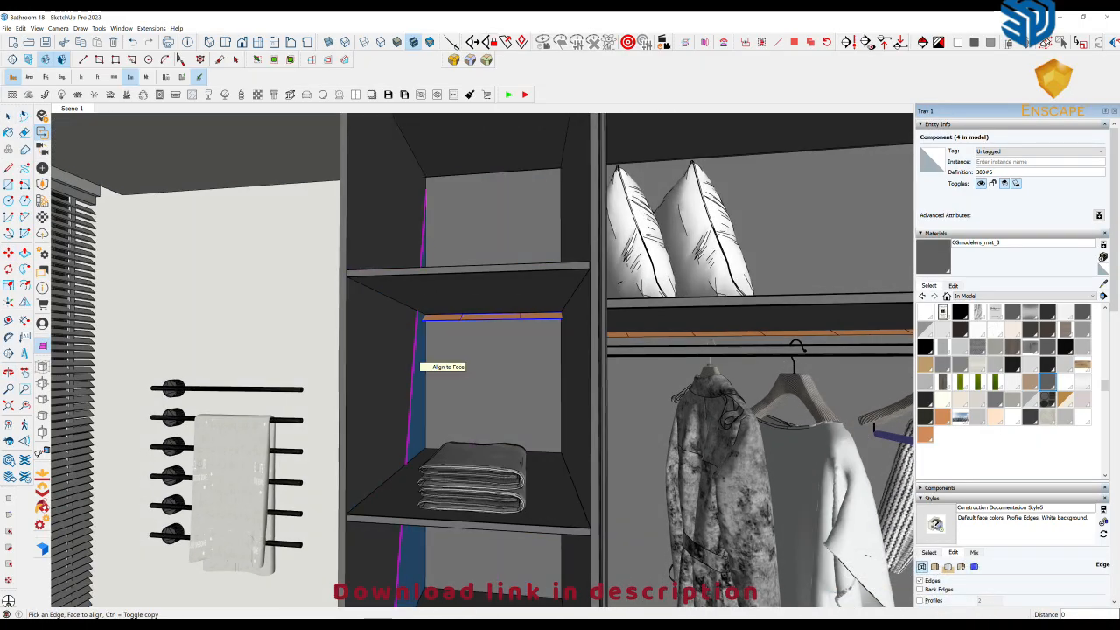
key("m")
left_click(503, 362)
left_click(573, 316)
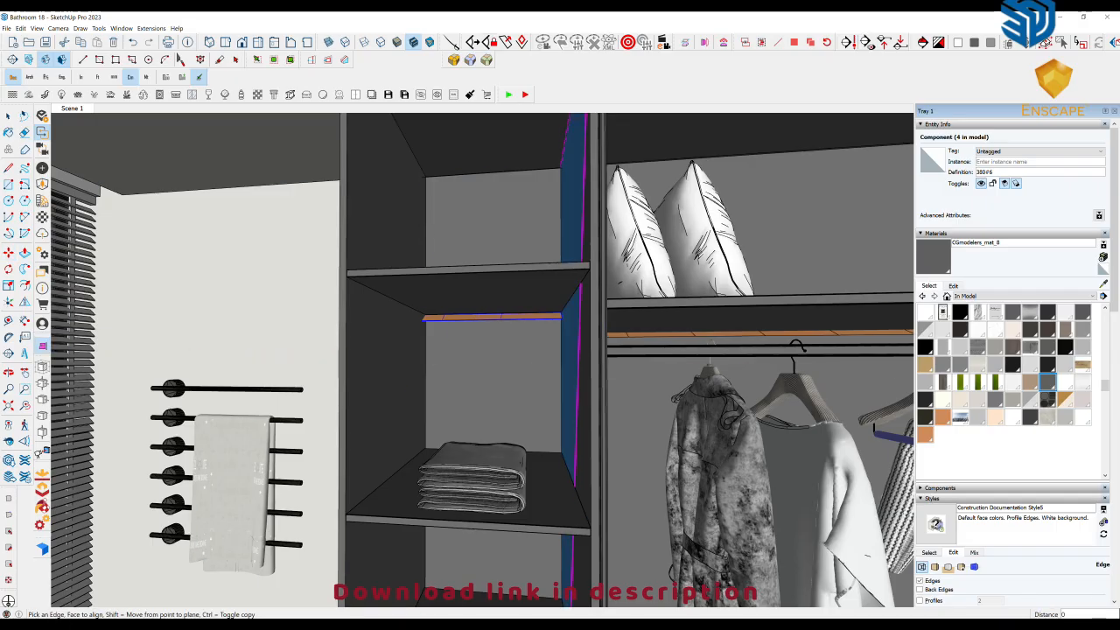
middle_click_drag(527, 331, 547, 333)
middle_click_drag(428, 276, 438, 232)
key("m")
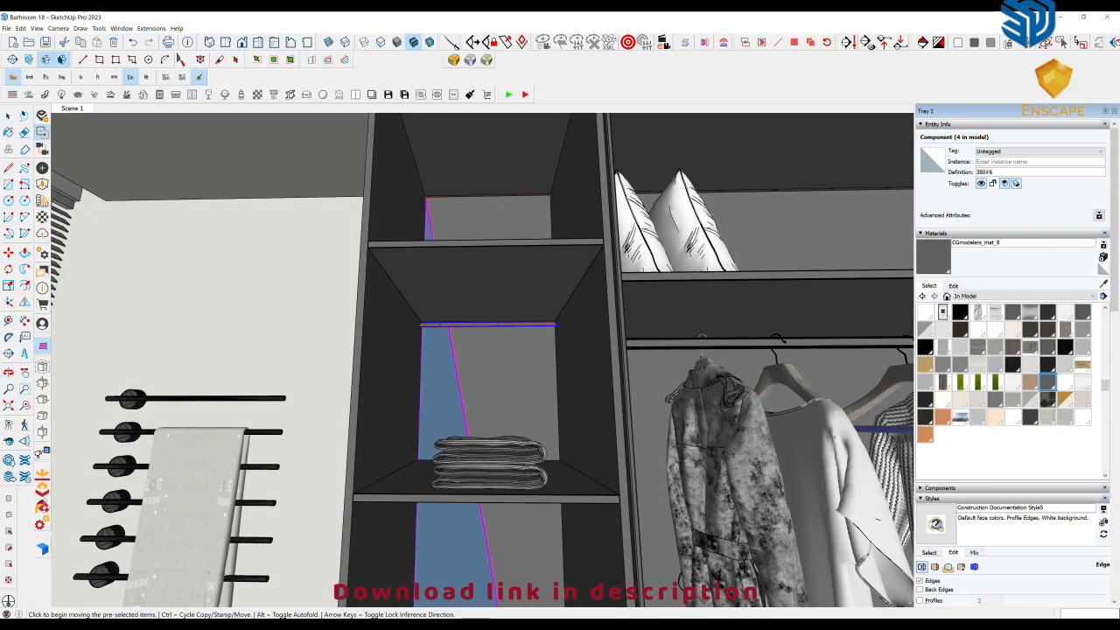
Return to Scene 1 and check the bathroom lighting in the Enscape preview.
left_click(72, 108)
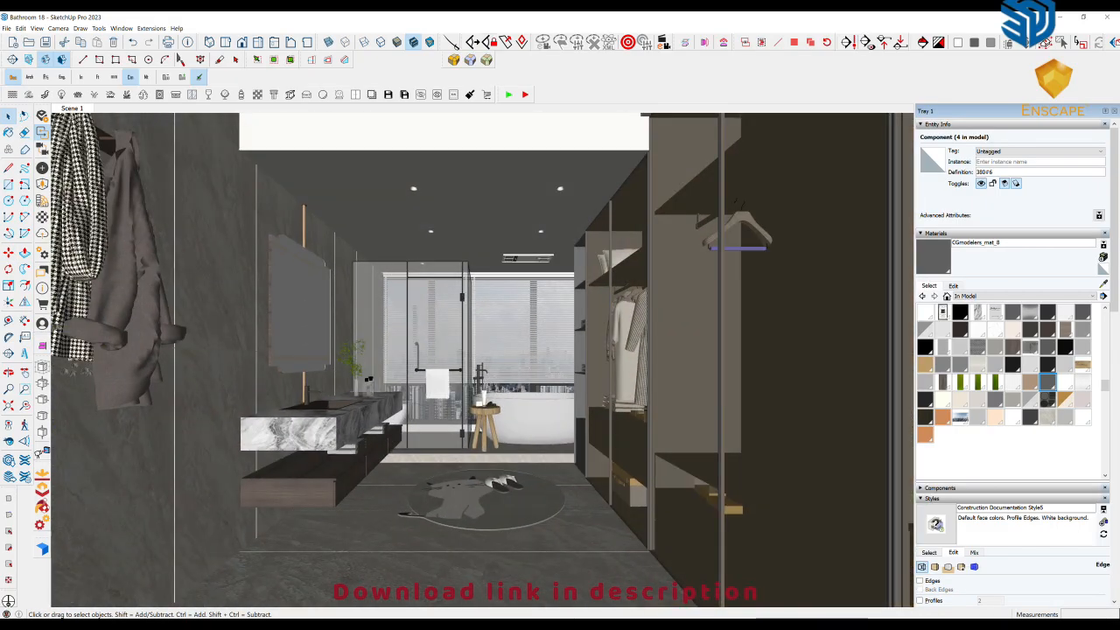
mouse_move(381, 385)
middle_mouse_down()
mouse_move(441, 389)
mouse_move(394, 383)
middle_mouse_up()
mouse_move(336, 623)
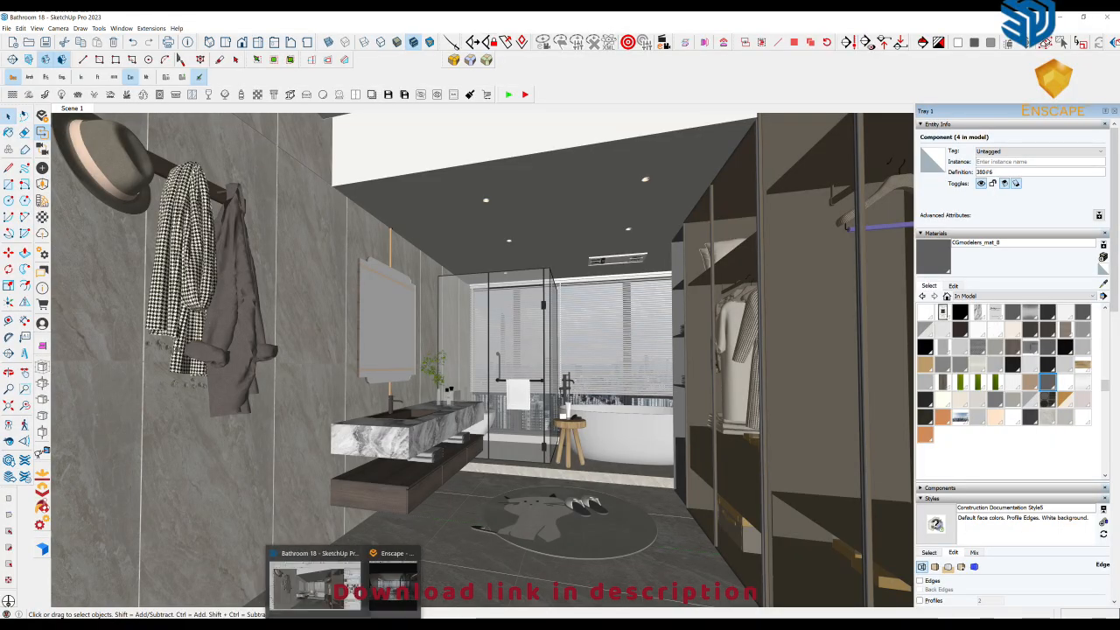
left_click(390, 591)
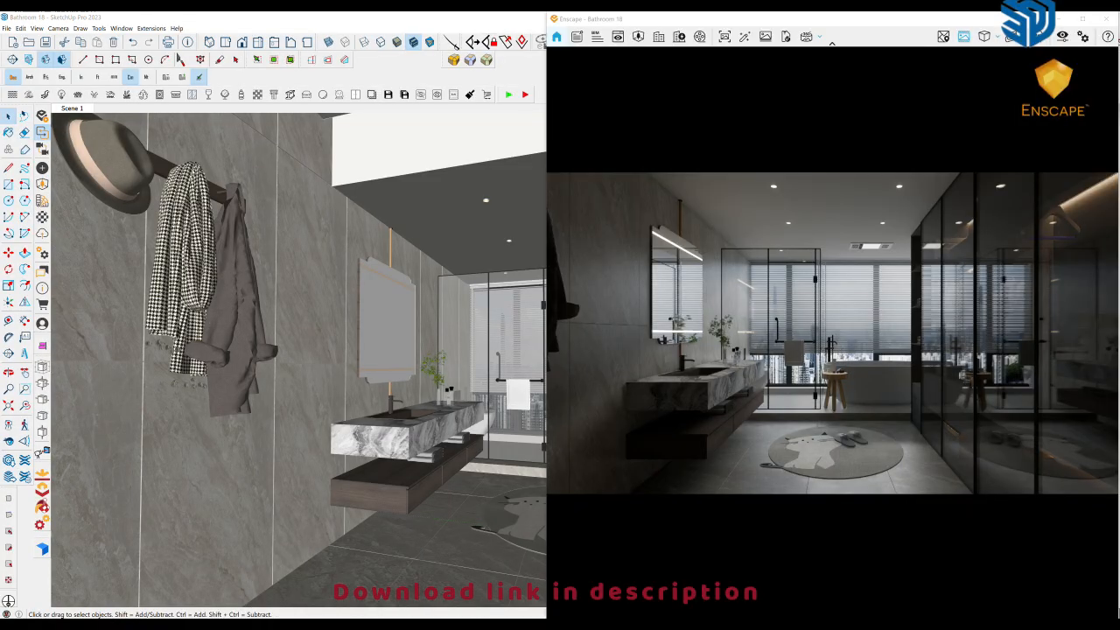
Insert the 171 cm.skp preset light strip into the model beside the floating vanity.
left_click(390, 438)
middle_click_drag(438, 411, 271, 351)
key("e")
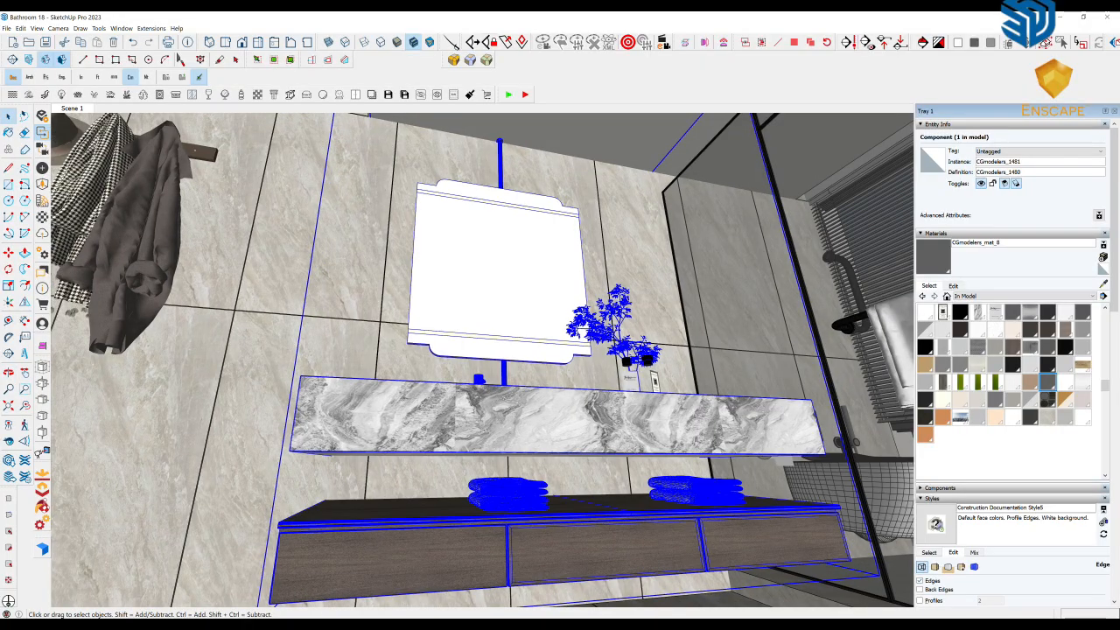
middle_click_drag(367, 489, 301, 442)
key("t")
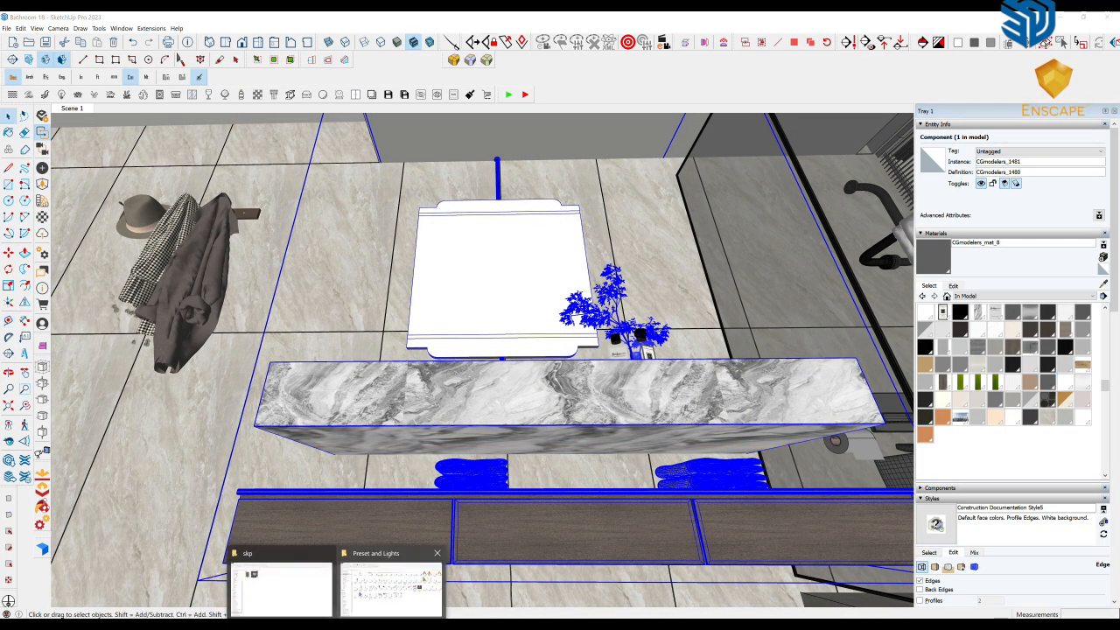
left_click(423, 579)
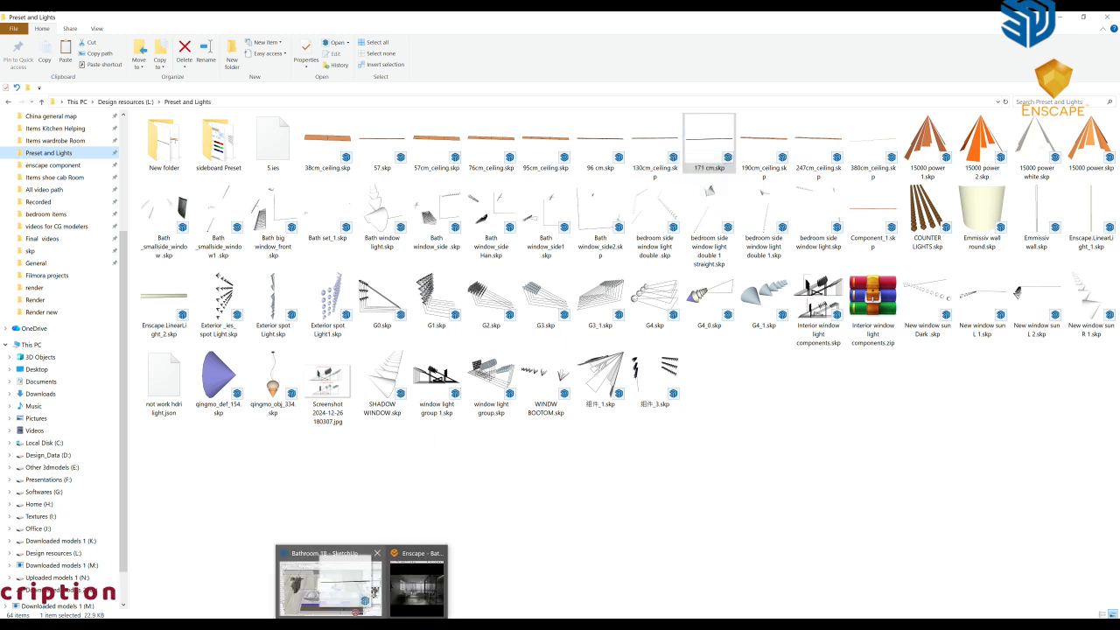
left_click(373, 591)
left_click_drag(206, 500, 207, 496)
mouse_move(208, 496)
middle_mouse_down()
mouse_move(492, 554)
mouse_move(508, 459)
mouse_move(546, 470)
middle_mouse_up()
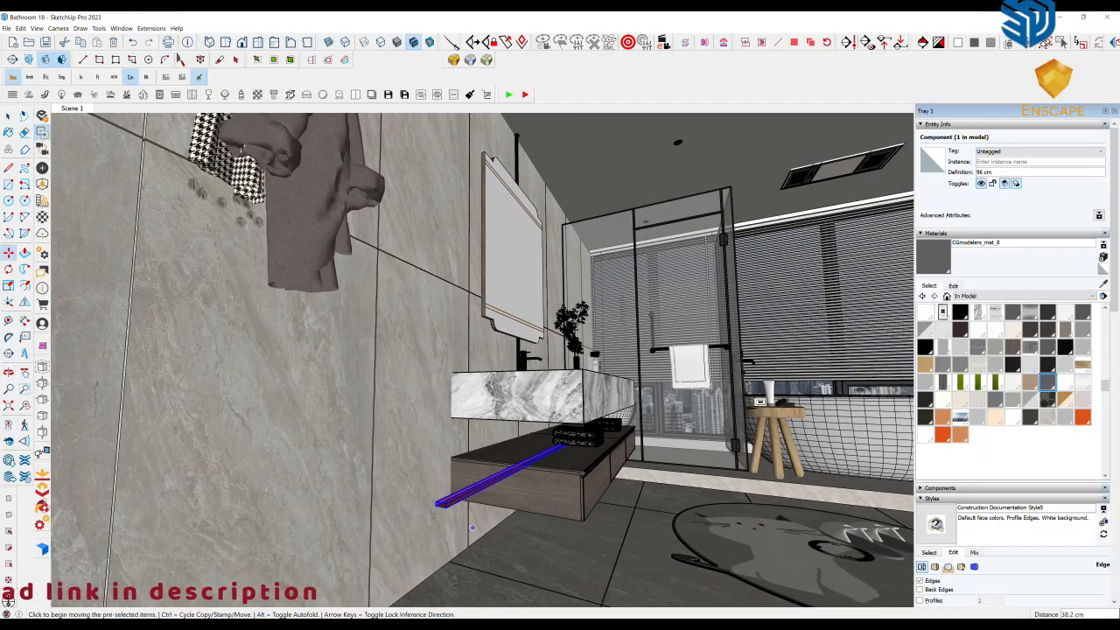
Delete the square bar inside the inserted light component, keeping its flat light strip.
scroll(473, 528, "up", 6)
key("space")
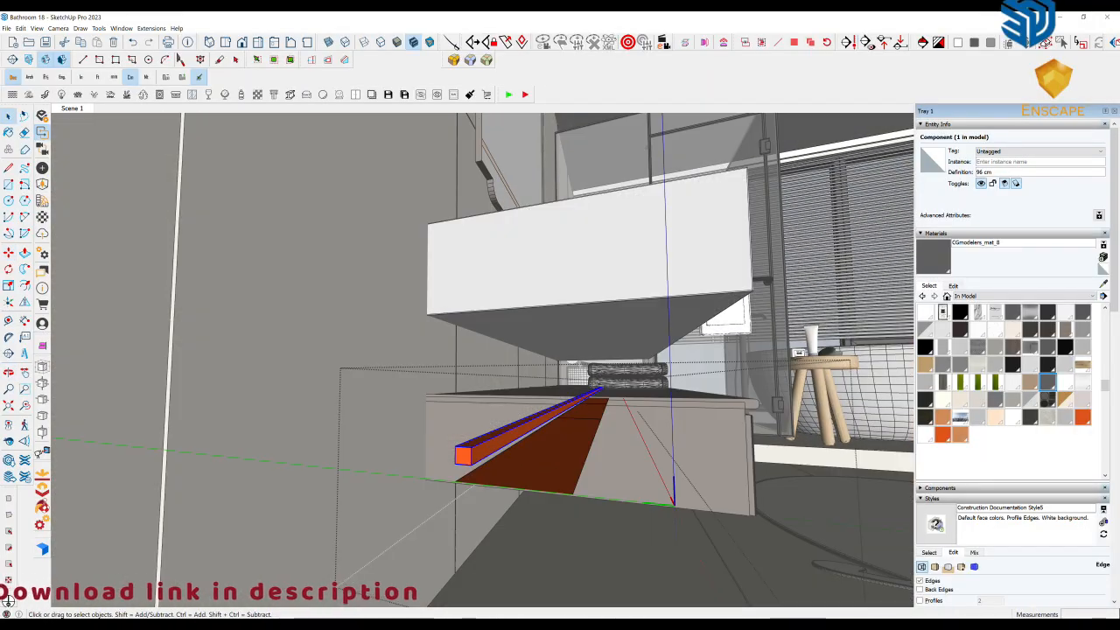
key("Delete")
key("Escape")
Rotate the flat light strip and align it with the underside of the marble countertop.
left_click(536, 455)
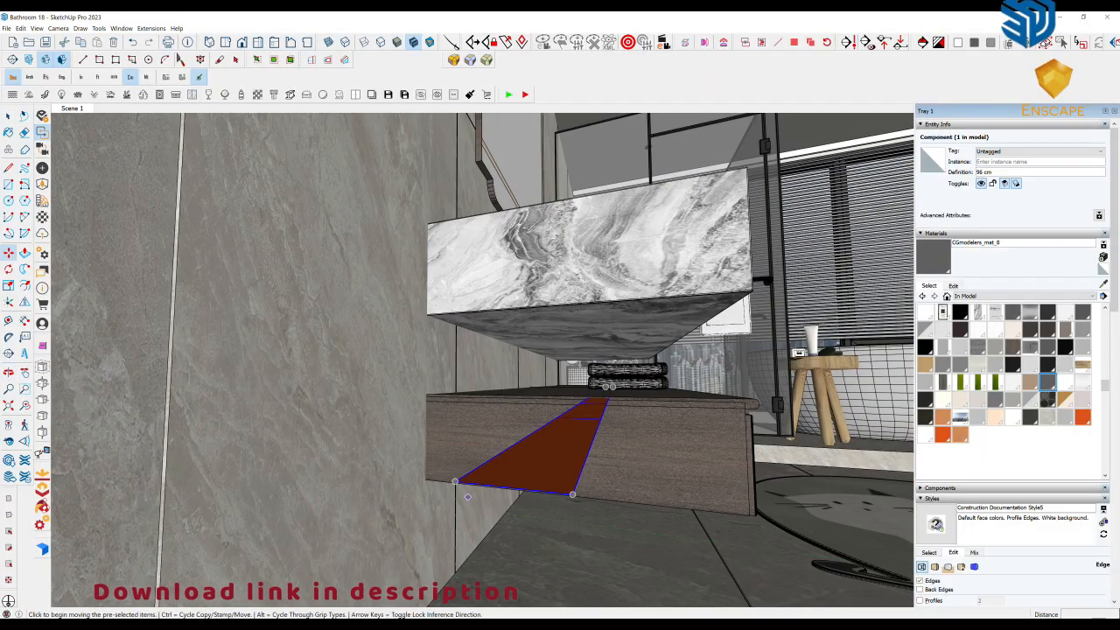
type("150")
key("Return")
left_click(44, 346)
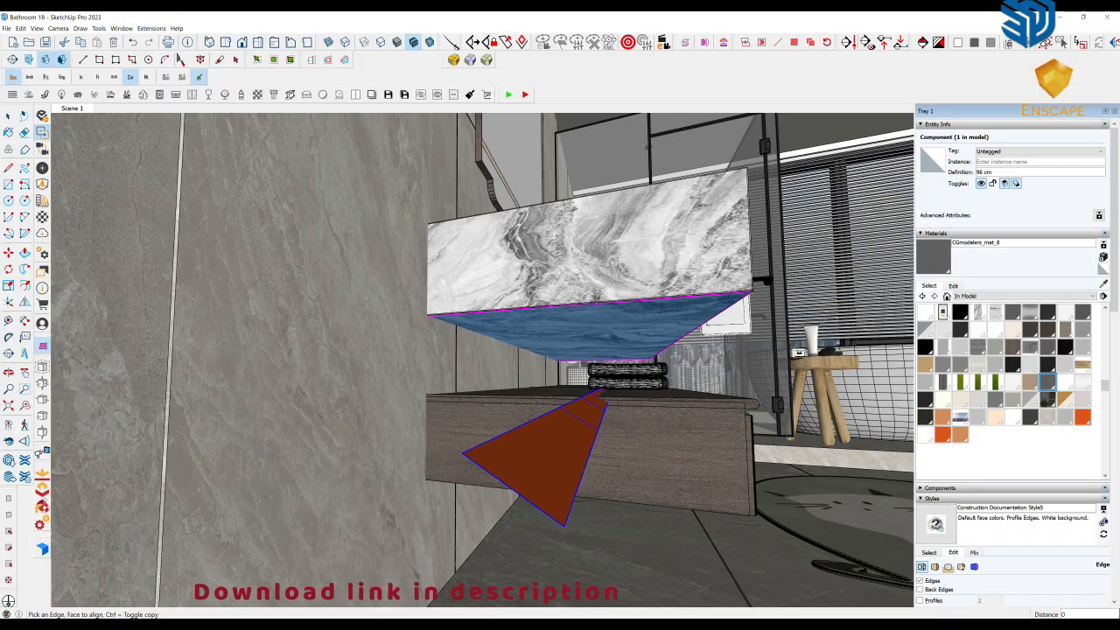
left_click(588, 320)
middle_click_drag(591, 393, 659, 452)
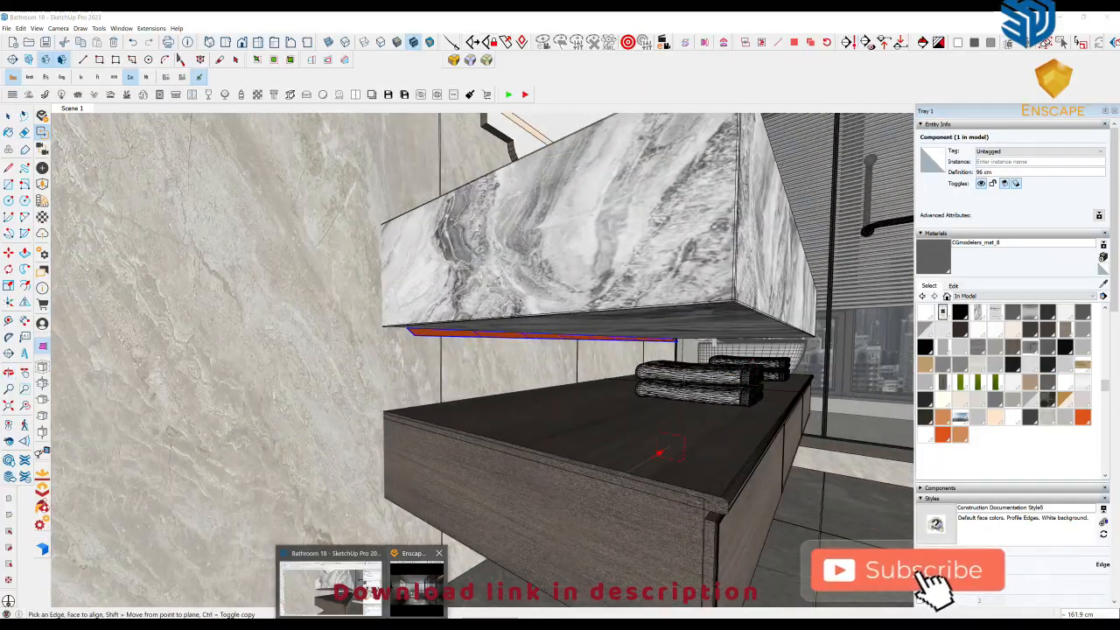
Check the countertop light in the Enscape preview and copy the strip beneath the floating wooden drawer unit.
left_click(417, 587)
middle_click_drag(454, 517, 477, 490)
scroll(477, 489, "down", 3)
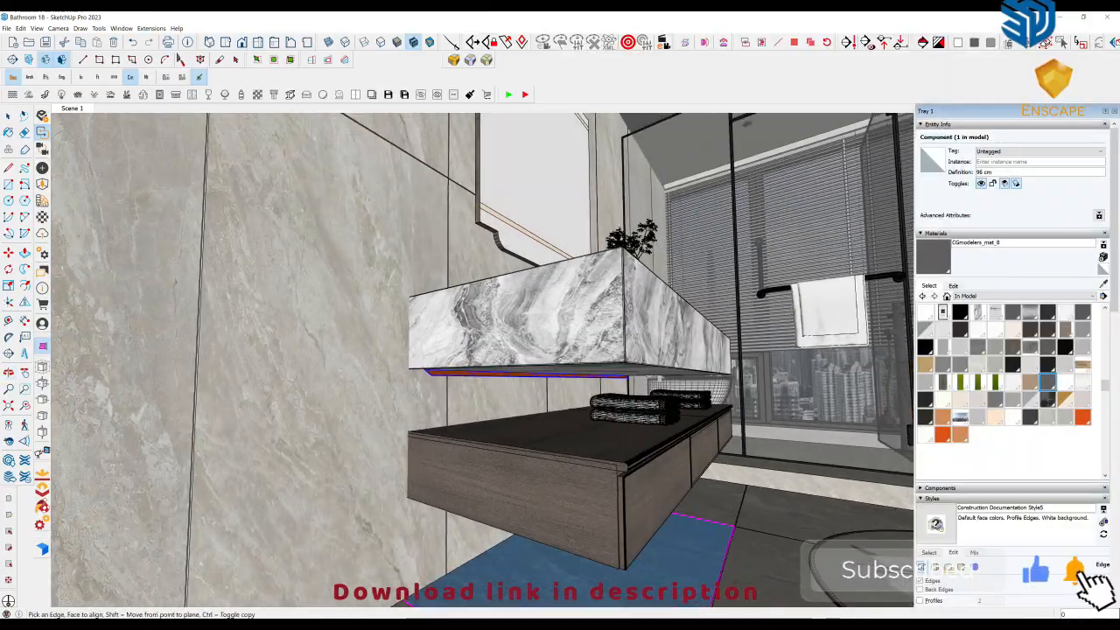
middle_click_drag(525, 573, 630, 482)
key("m")
scroll(516, 516, "down", 3)
scroll(547, 507, "down", 5)
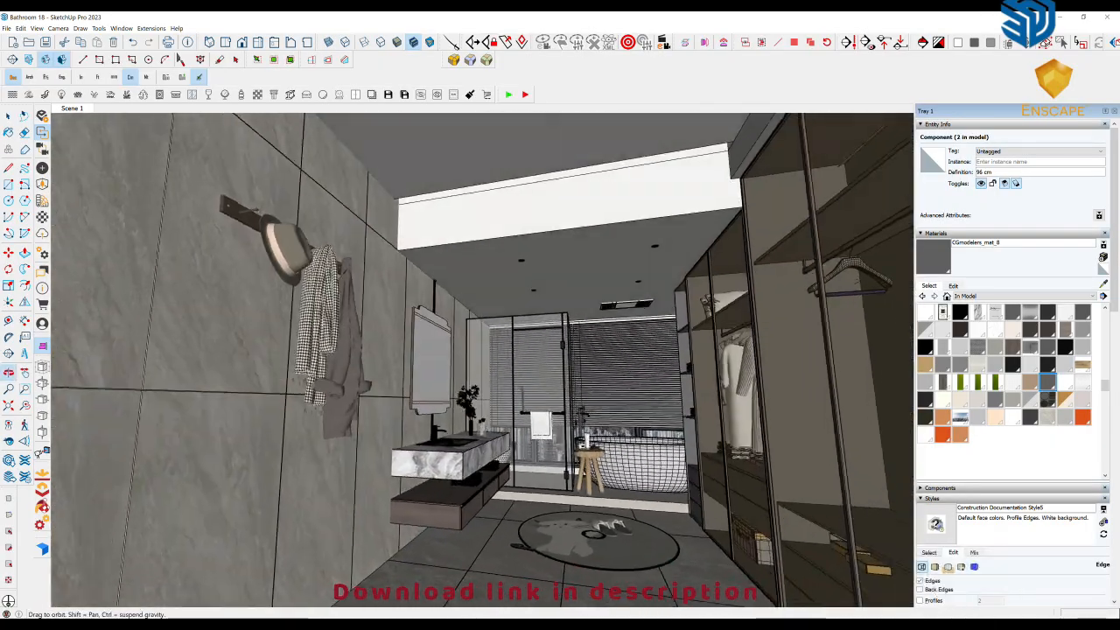
Sample the light strip's orange material under the marble countertop and set its albedo colour to red 209 and green 139.
scroll(407, 496, "up", 3)
middle_click_drag(407, 496, 433, 411)
key("g")
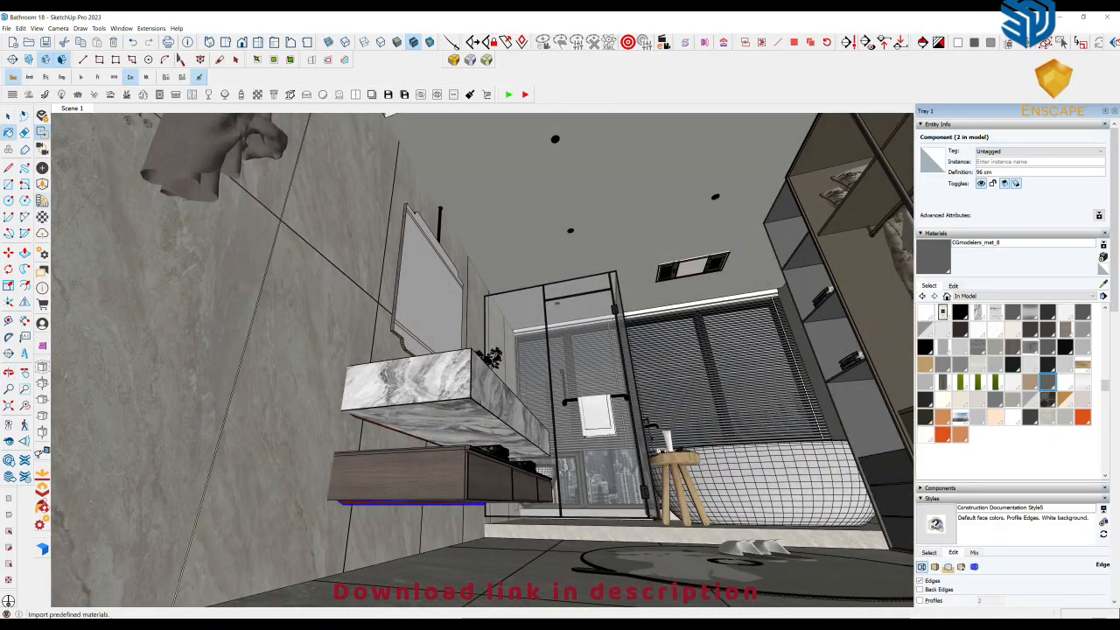
left_click(42, 216)
left_click_drag(411, 88, 693, 82)
scroll(359, 420, "up", 5)
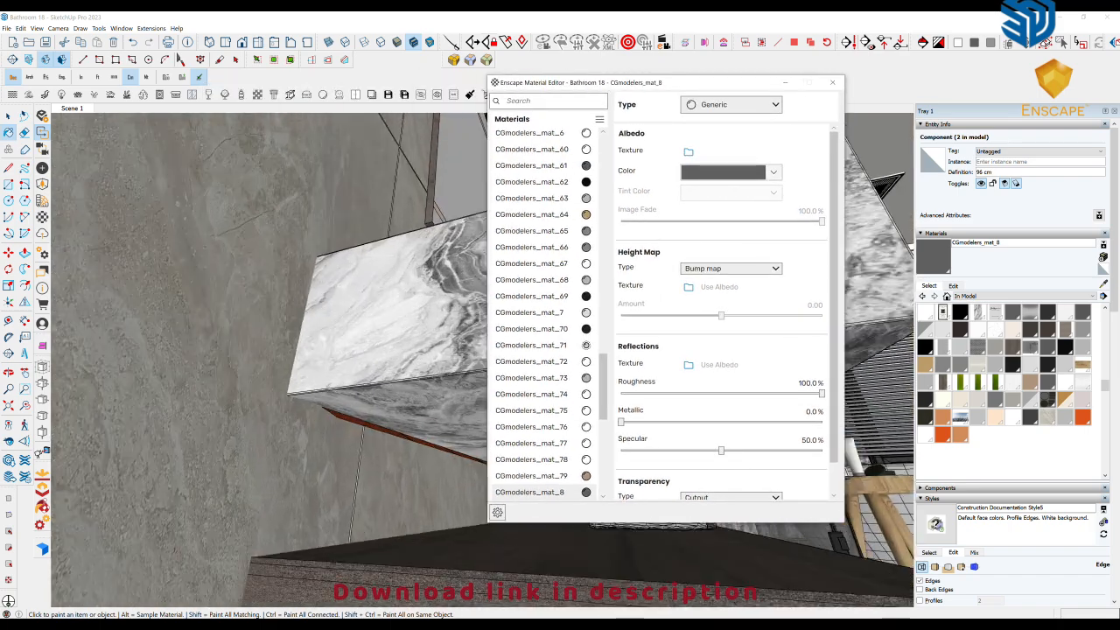
middle_click_drag(358, 420, 365, 434)
left_click(377, 419, "alt")
left_click(773, 172)
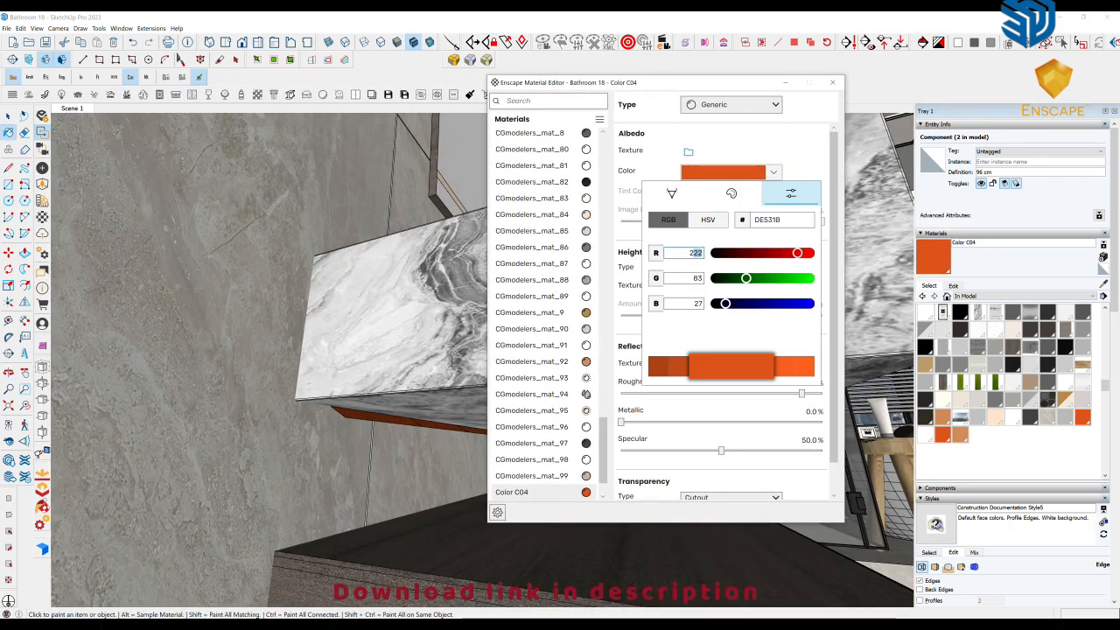
type("209139")
key("Tab")
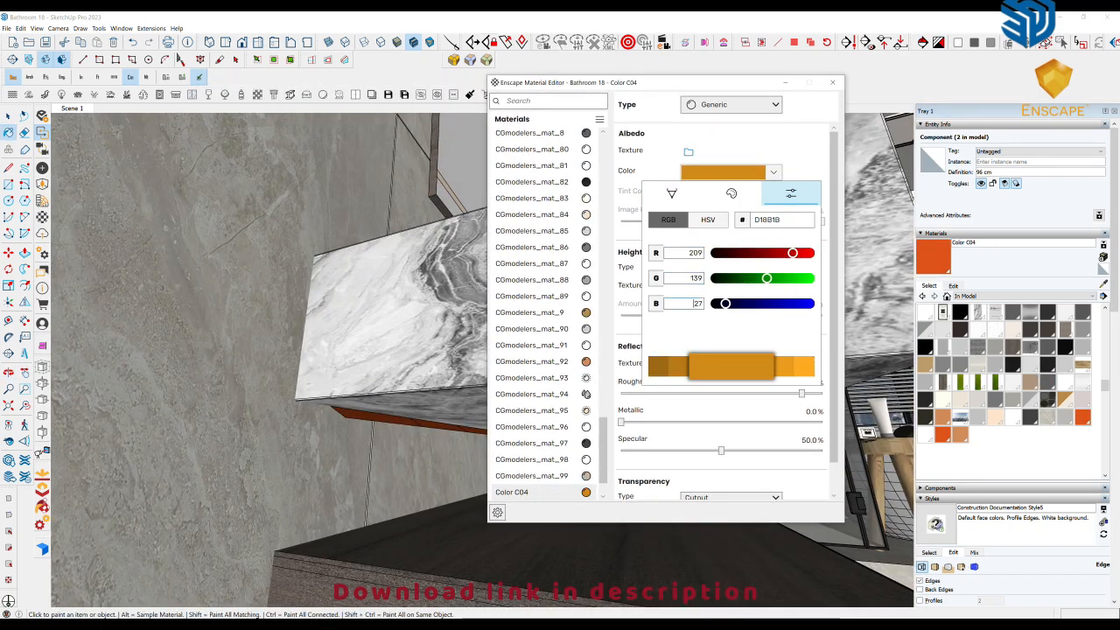
left_click(832, 83)
scroll(542, 359, "down", 4)
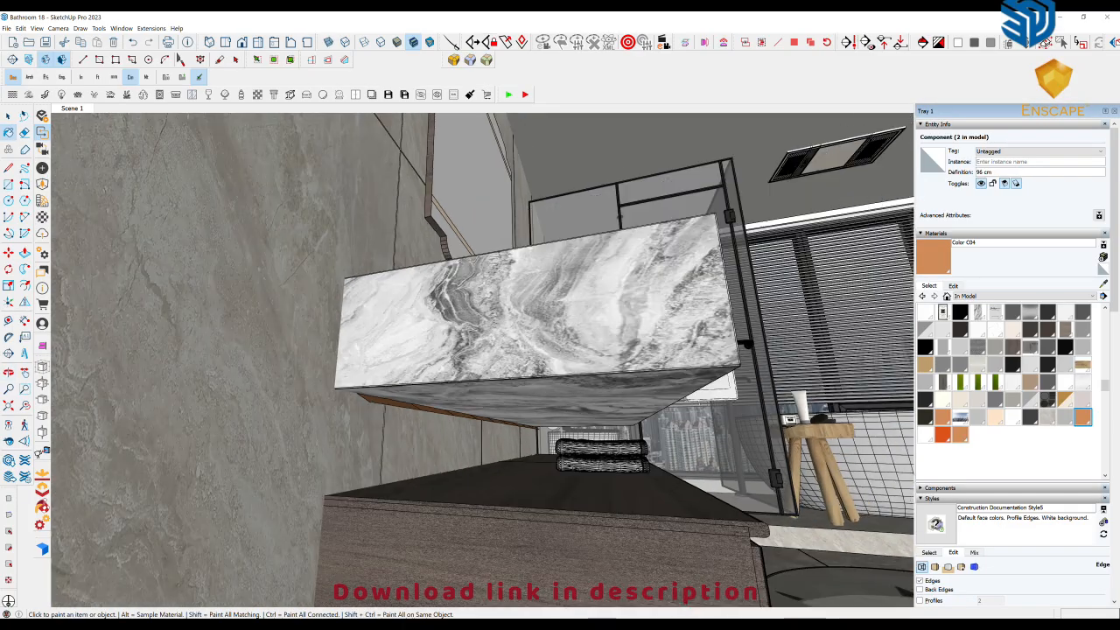
Return to Scene 1 and raise the camera exposure slightly in the Enscape visual settings.
mouse_move(542, 359)
middle_mouse_down()
mouse_move(534, 420)
mouse_move(412, 398)
mouse_move(472, 394)
middle_mouse_up()
scroll(533, 420, "down", 5)
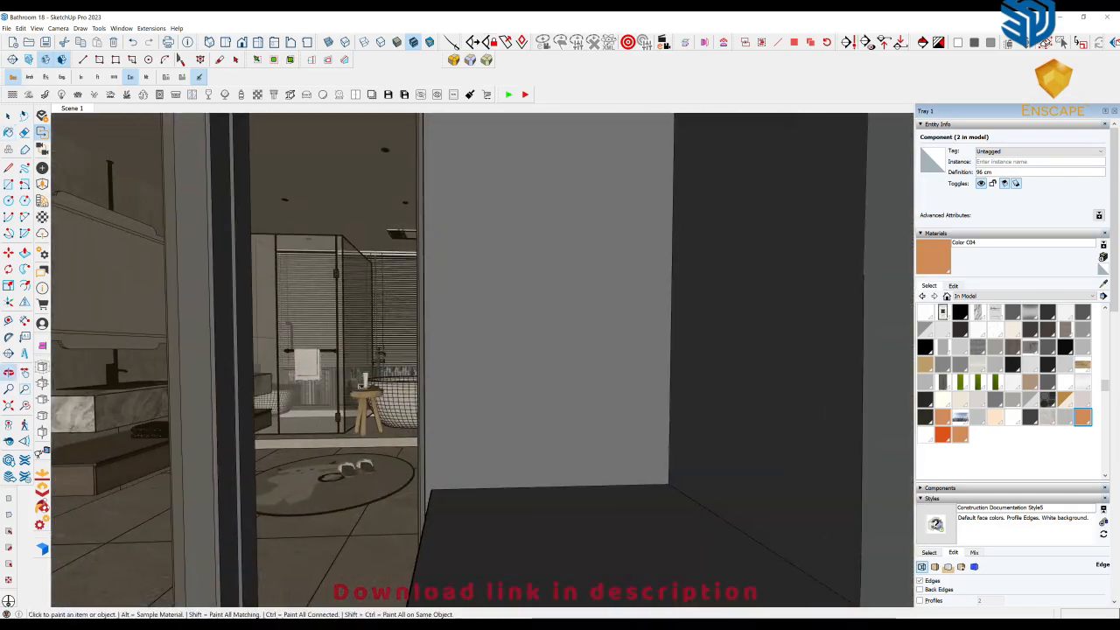
left_click(72, 109)
mouse_move(364, 618)
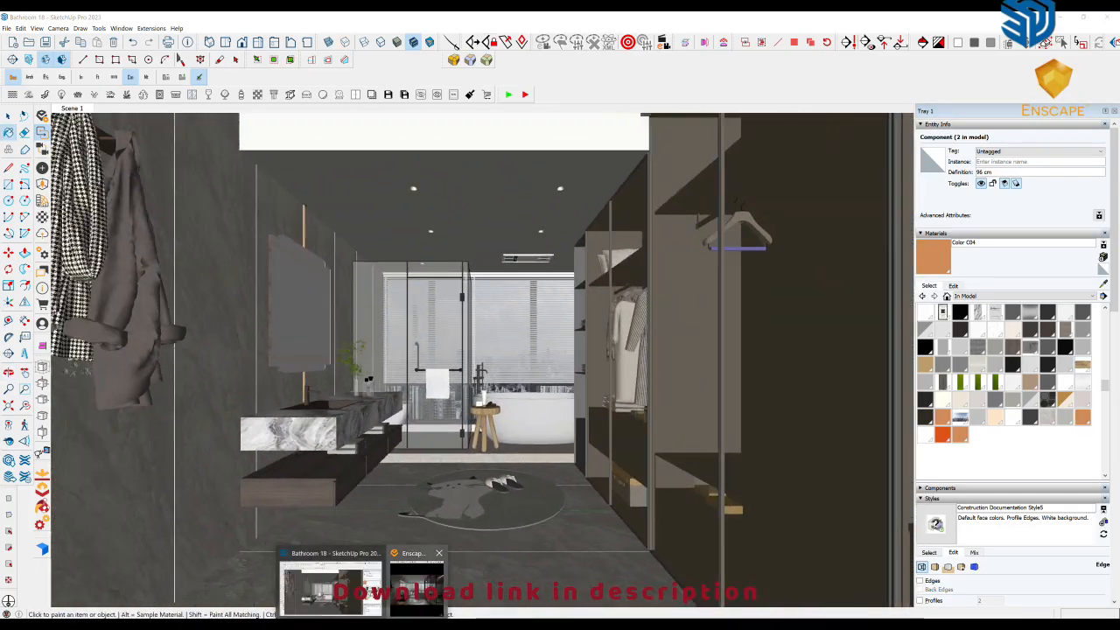
left_click(412, 582)
left_click(1062, 36)
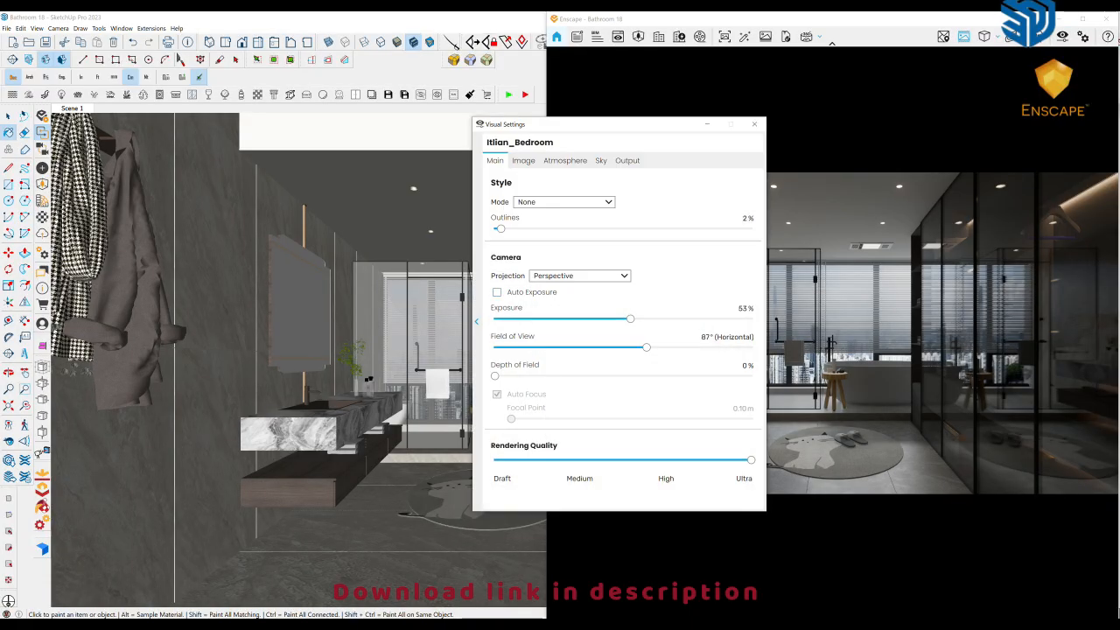
left_click_drag(630, 320, 633, 319)
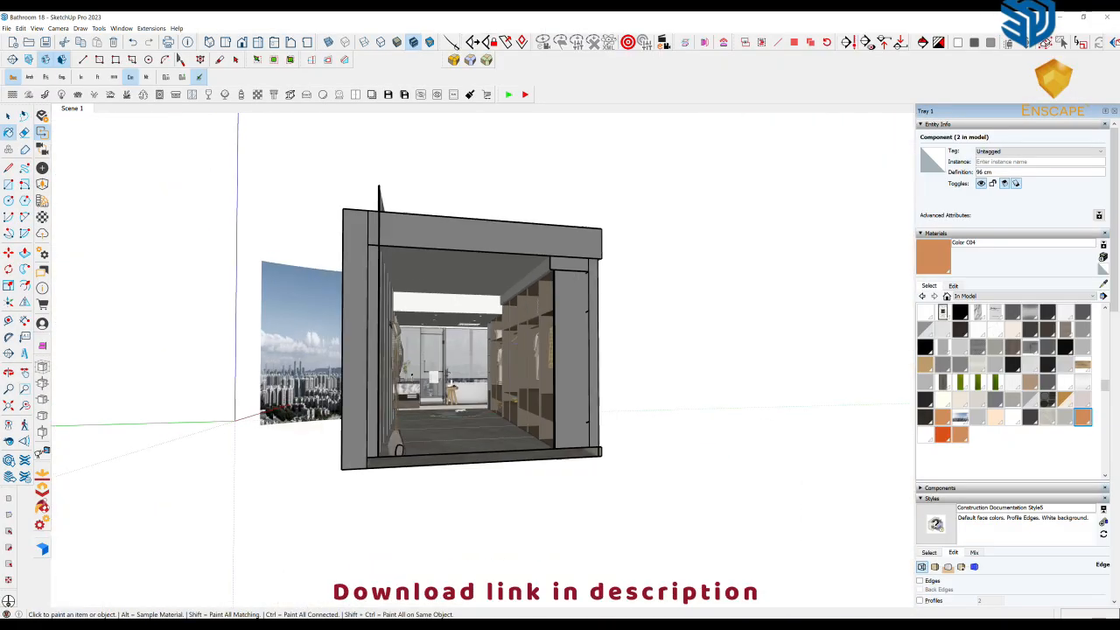
Insert the 15000 power white.skp light preset into the bathroom model.
mouse_move(452, 383)
middle_mouse_down()
mouse_move(350, 381)
mouse_move(454, 379)
middle_mouse_up()
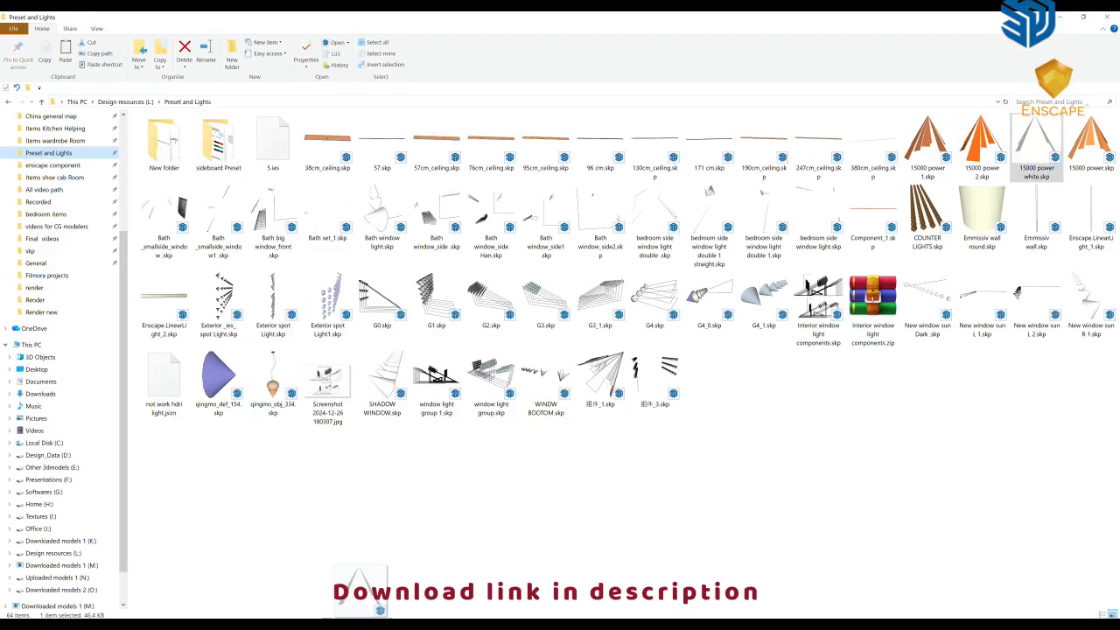
mouse_move(360, 611)
left_mouse_down()
mouse_move(363, 623)
mouse_move(343, 588)
mouse_move(417, 289)
left_mouse_up()
scroll(415, 337, "up", 5)
middle_click_drag(410, 376, 391, 356)
scroll(393, 359, "up", 10)
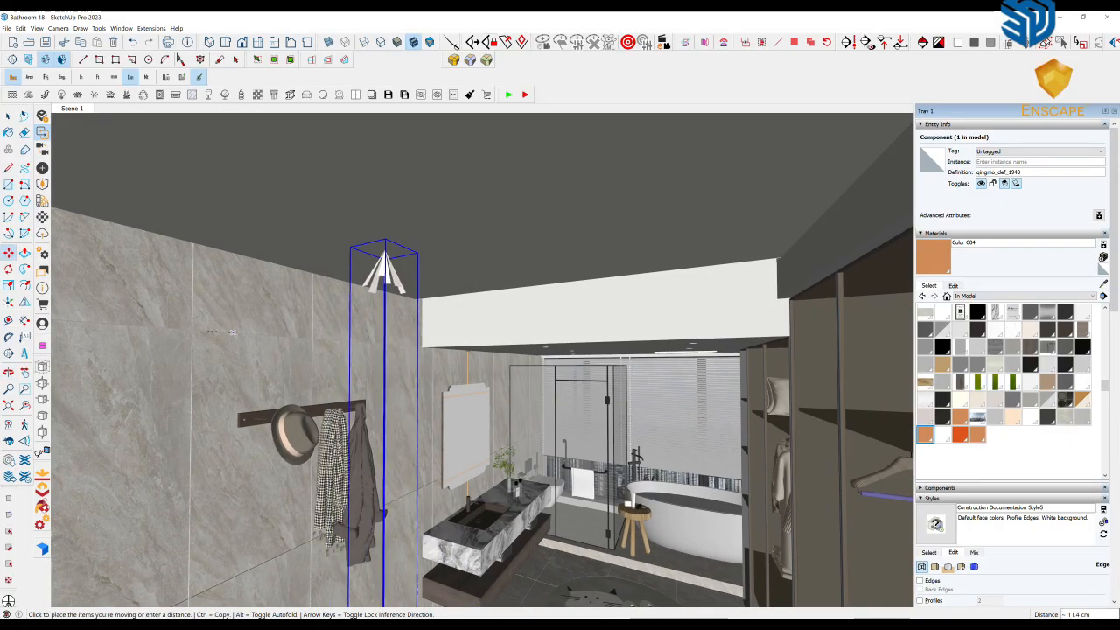
Move the inserted light component out in front of the white ceiling beam, toward the corridor opening.
left_click(239, 334)
middle_click_drag(263, 334, 498, 313)
scroll(510, 310, "down", 8)
left_click(533, 310)
scroll(531, 310, "up", 5)
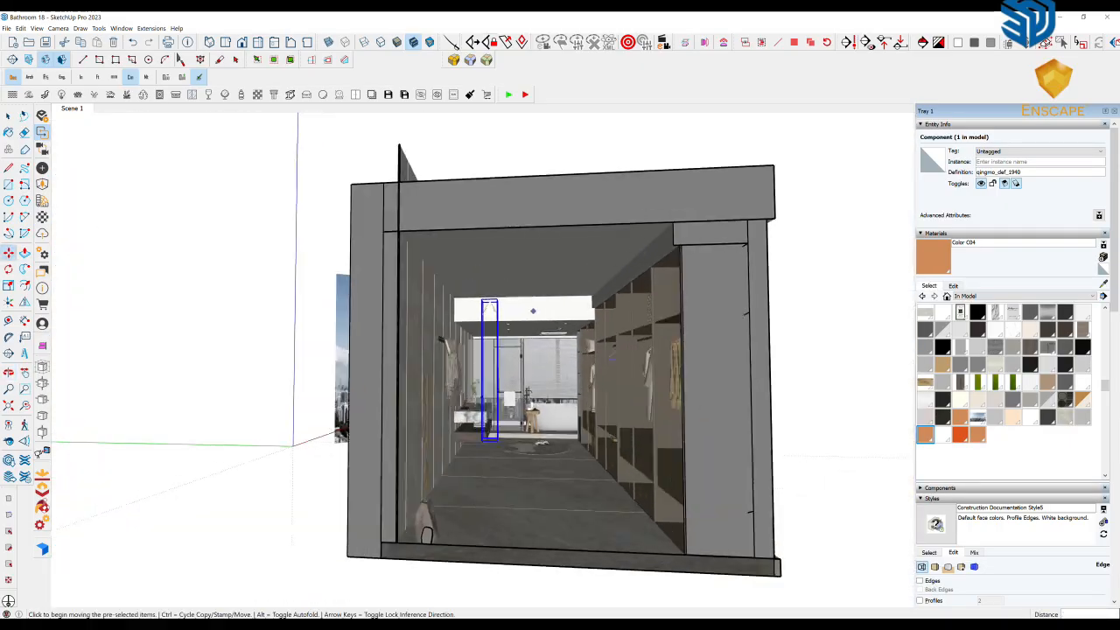
Open the light component for editing and copy its spotlight into two rows of three along the corridor ceiling.
double_click(466, 422)
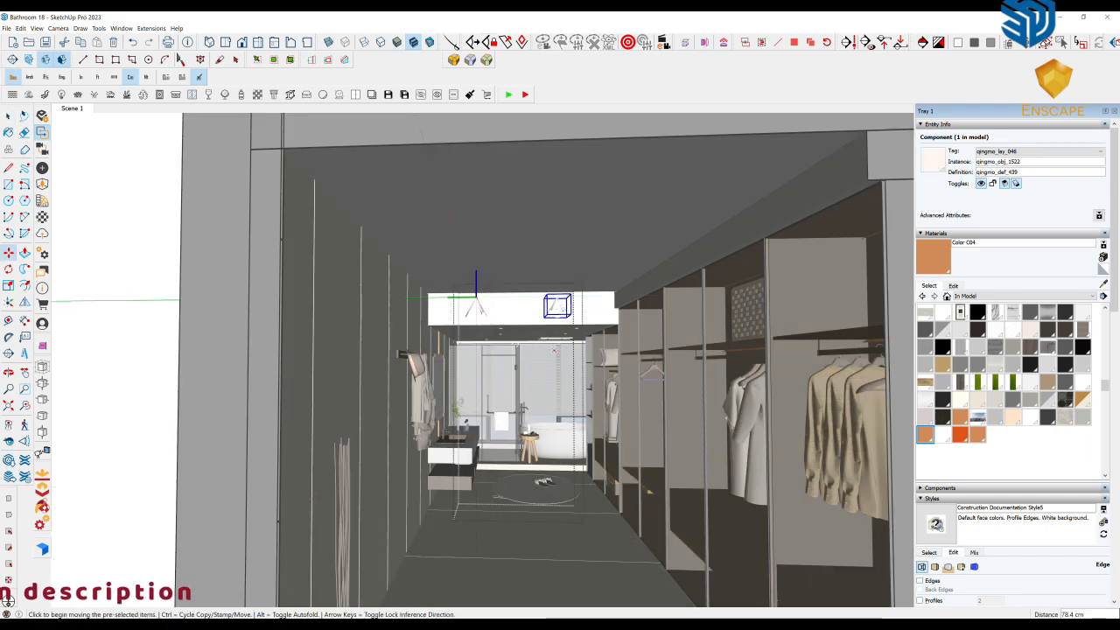
scroll(554, 350, "down", 6)
middle_click_drag(554, 351, 528, 417)
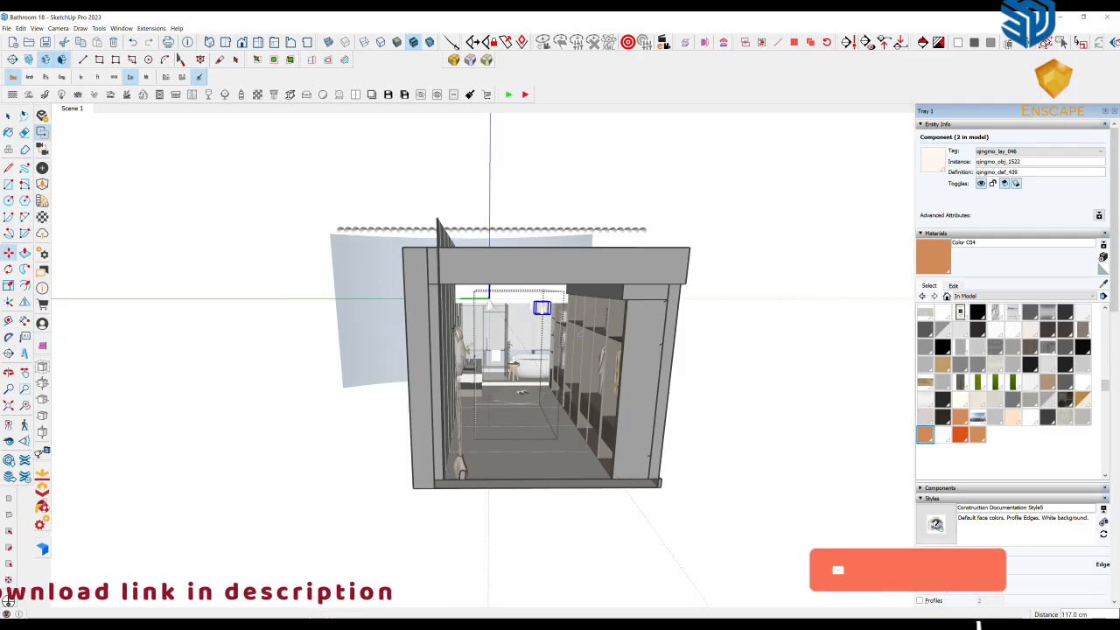
left_click(557, 442)
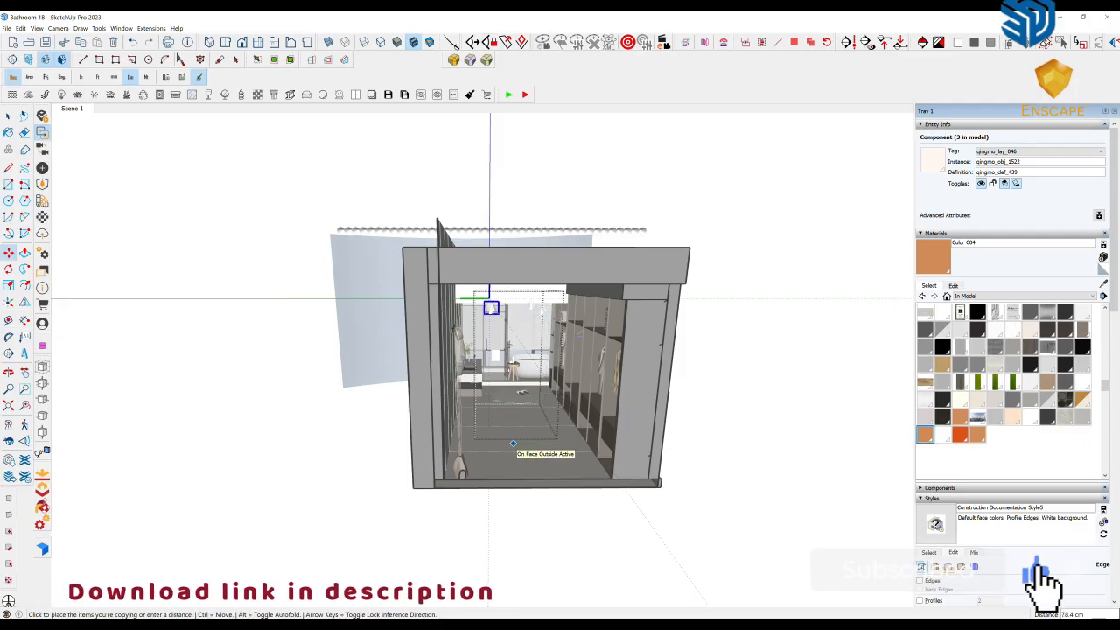
left_click(548, 474)
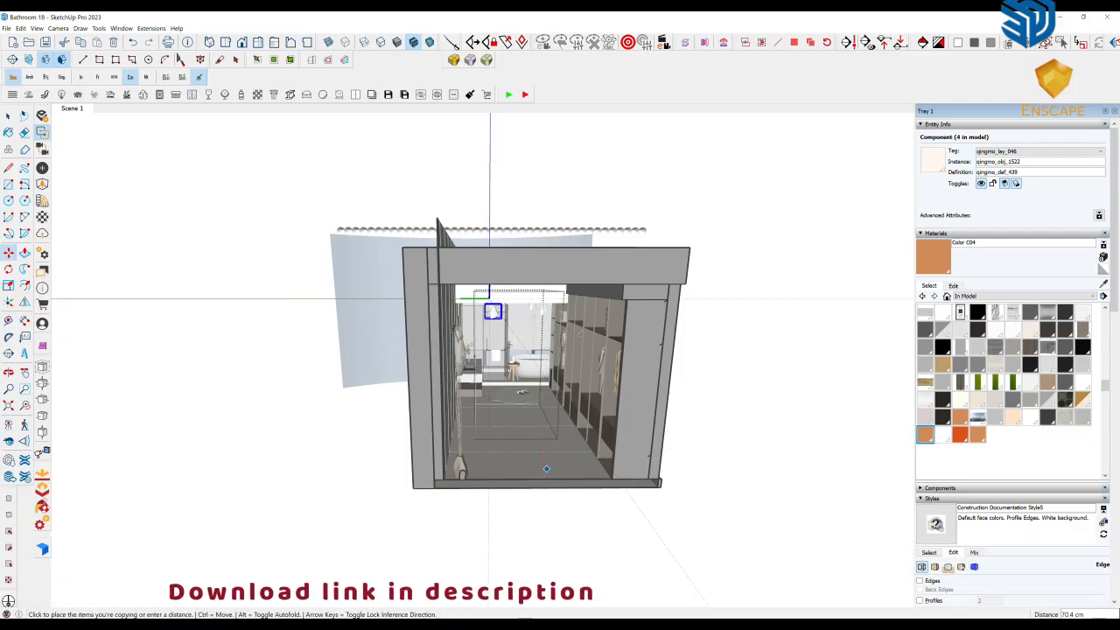
left_click(547, 469)
scroll(547, 469, "up", 3)
middle_click_drag(547, 469, 577, 518)
left_click(325, 486)
key("ctrl")
left_click(515, 526)
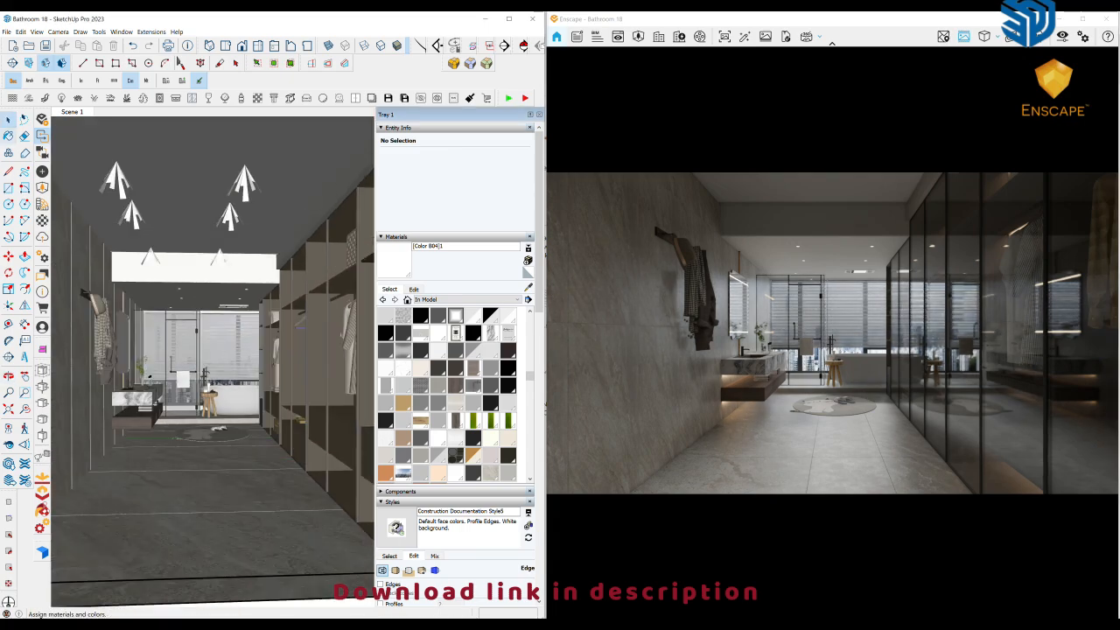
Set the copied IES spotlights' luminous intensity to 9.939 cd, close the component and check Scene 1 in the Enscape preview.
left_click(42, 187)
double_click(245, 182)
left_click(245, 182)
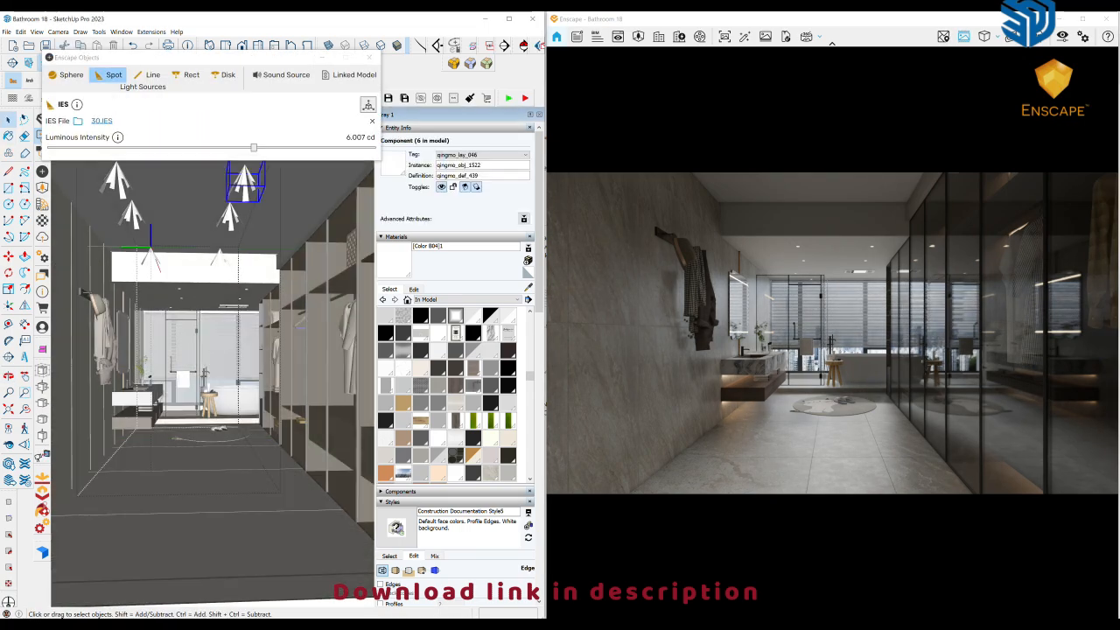
left_click_drag(258, 147, 266, 147)
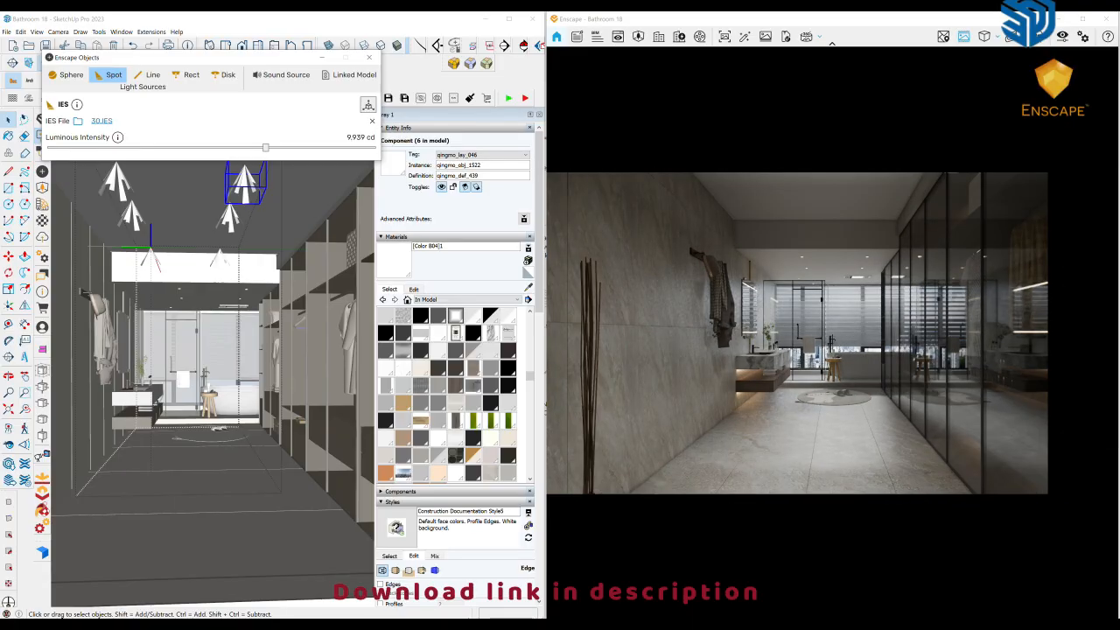
left_click(369, 56)
right_click(230, 359)
left_click(261, 366)
left_click(71, 112)
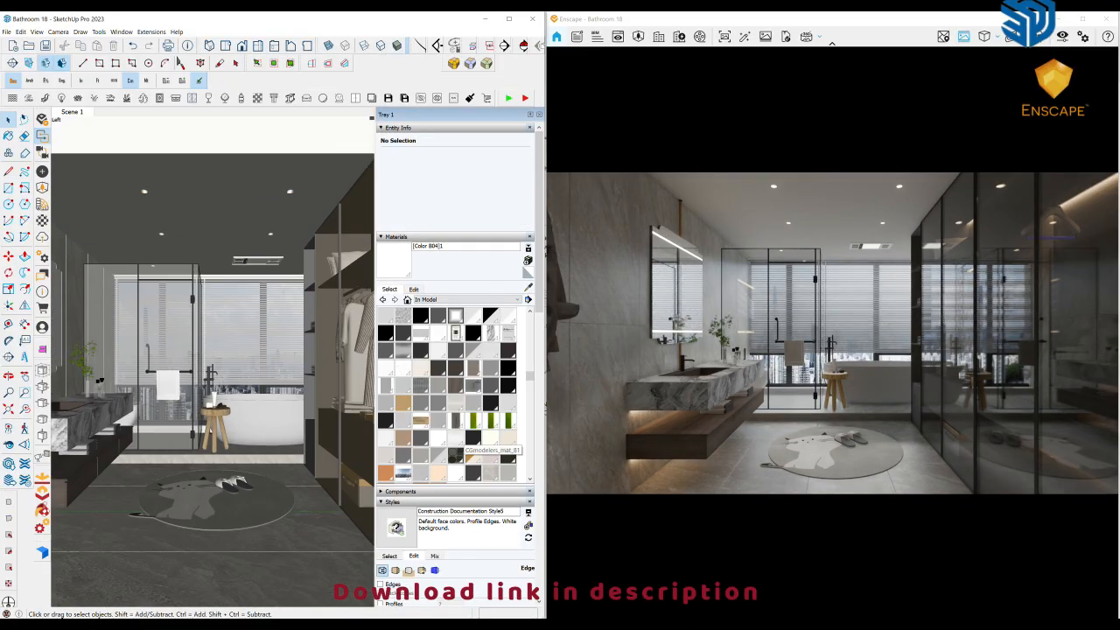
scroll(832, 333, "down", 5)
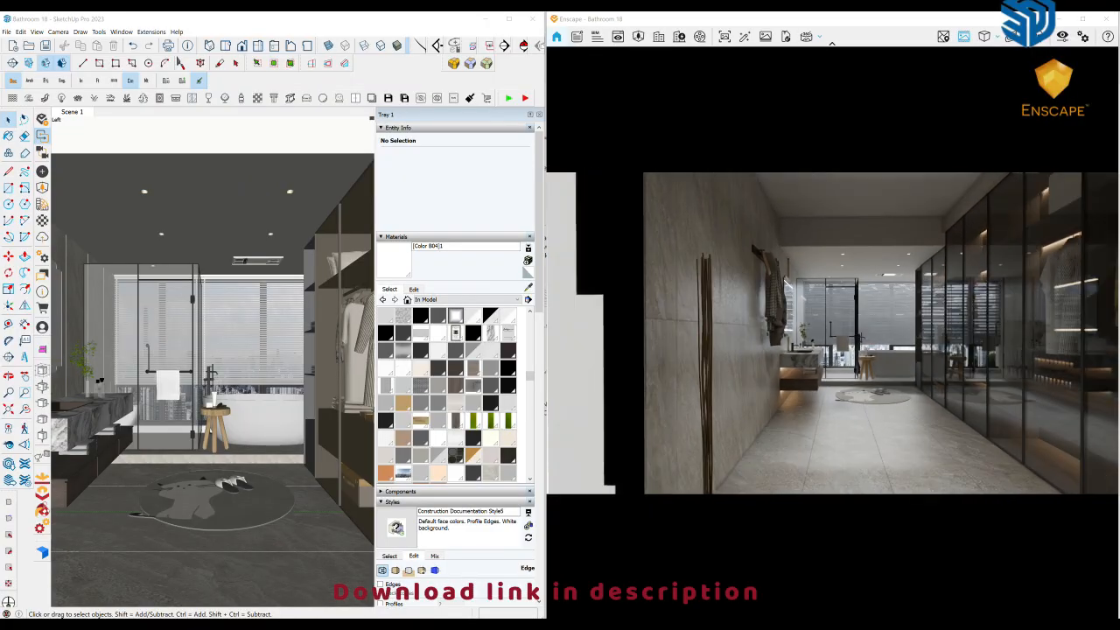
scroll(833, 333, "down", 1)
scroll(833, 334, "up", 6)
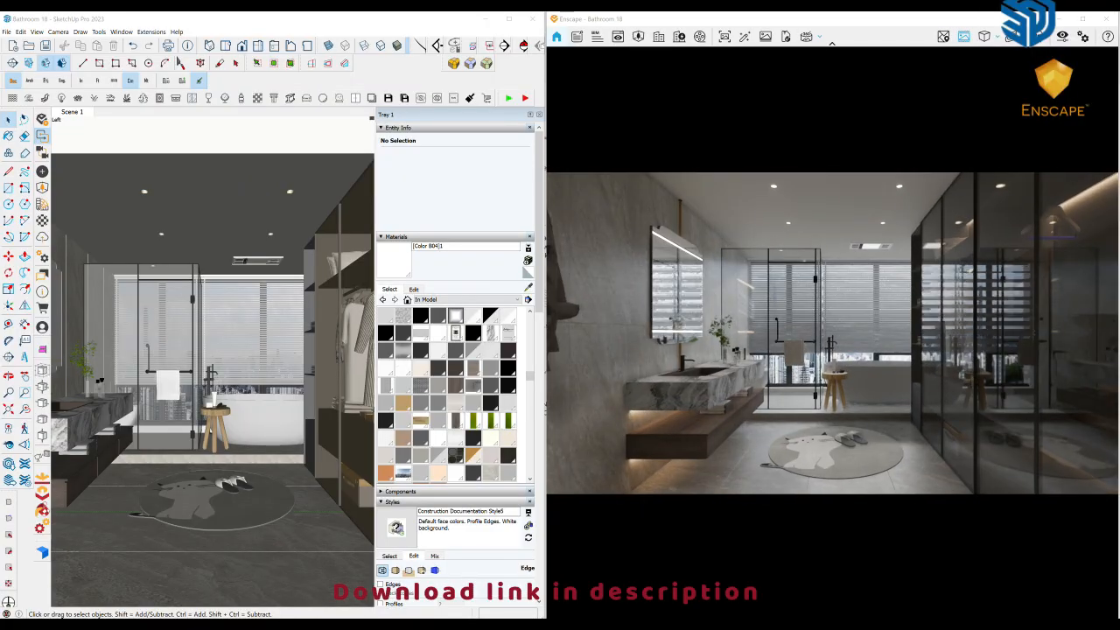
Display the model edges and measure the width of the white beam at the dropped ceiling.
mouse_move(213, 358)
middle_mouse_down()
mouse_move(249, 376)
mouse_move(225, 390)
middle_mouse_up()
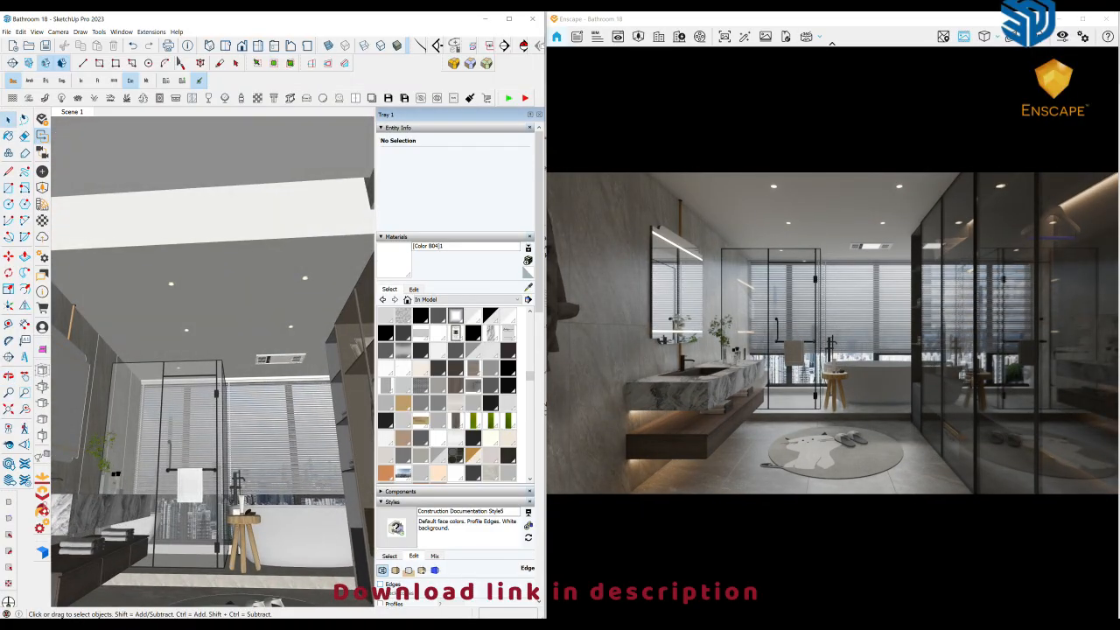
left_click(381, 584)
middle_click_drag(192, 385, 240, 380)
left_click(509, 18)
middle_click_drag(516, 367, 490, 376)
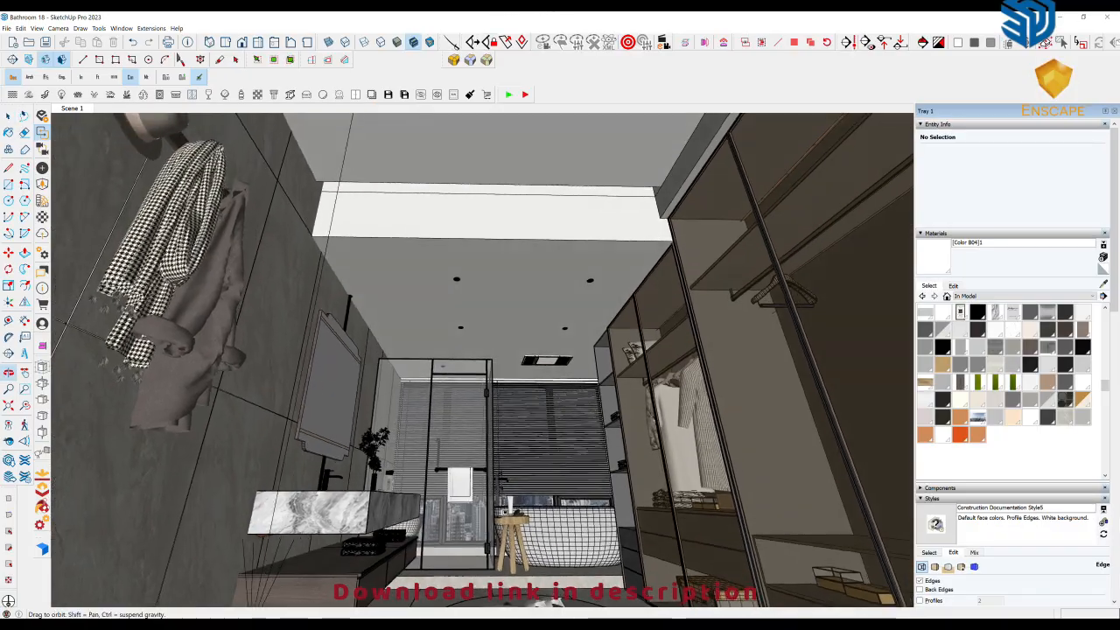
key("space")
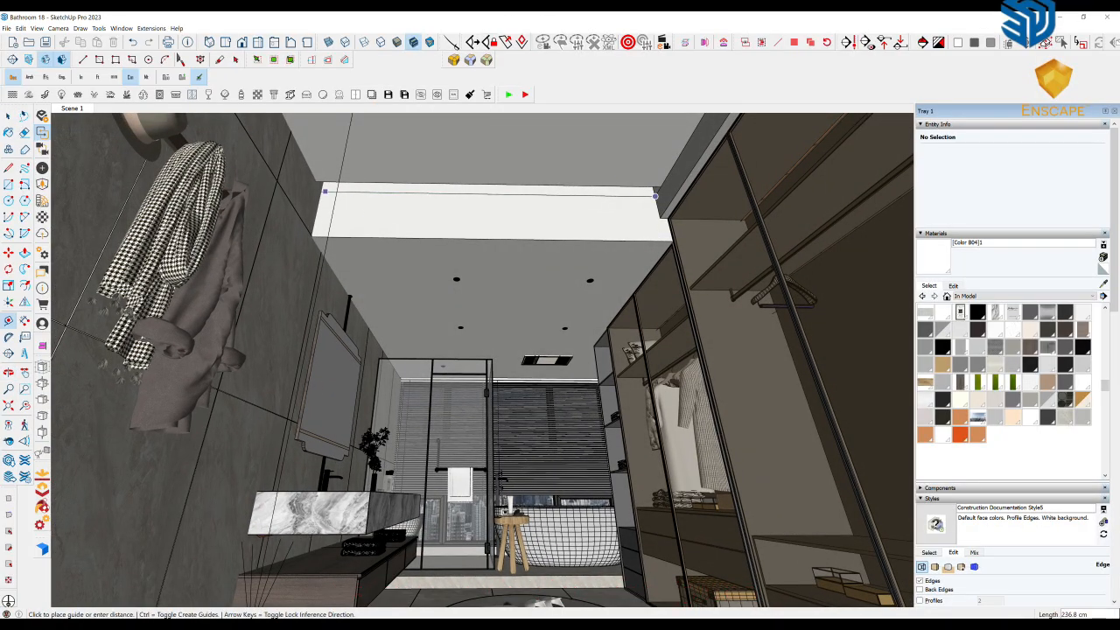
Insert the 247cm_ceiling.skp light strip from the presets folder and place it in the room near the mirror.
left_click(334, 625)
left_click(389, 581)
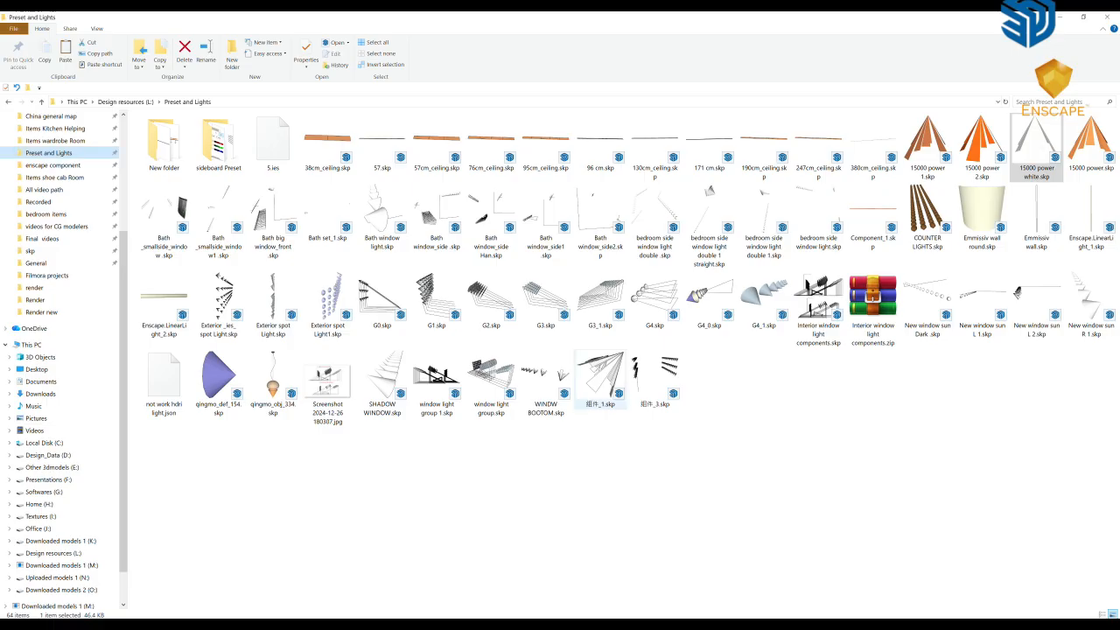
mouse_move(818, 145)
left_mouse_down()
mouse_move(380, 622)
mouse_move(357, 623)
mouse_move(331, 577)
left_mouse_up()
left_click_drag(290, 294, 292, 295)
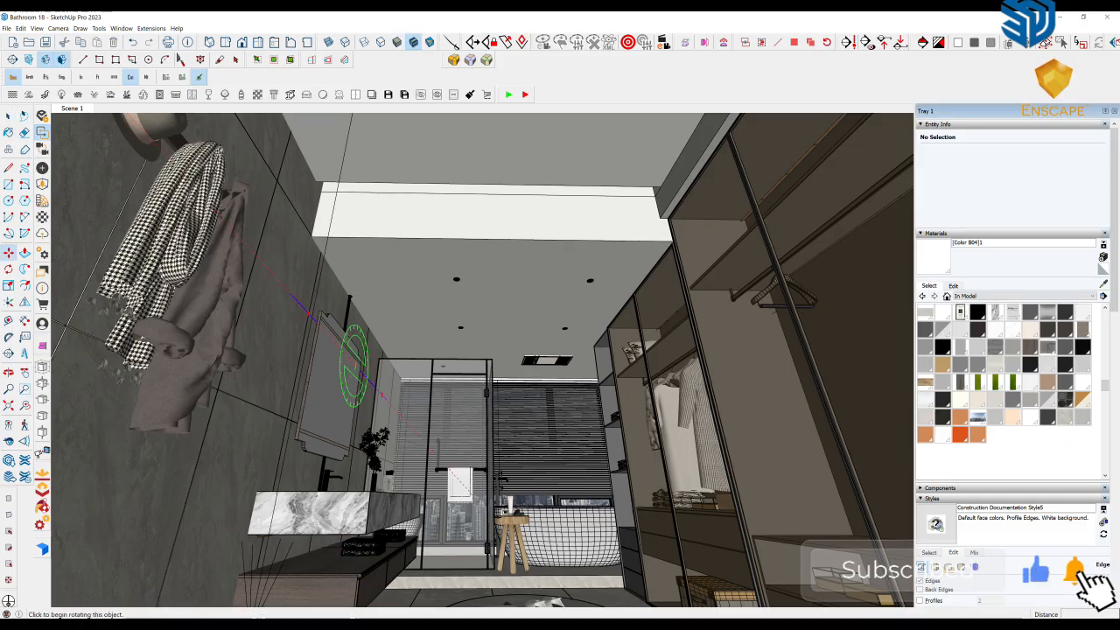
middle_click_drag(351, 357, 368, 412)
left_click(376, 213)
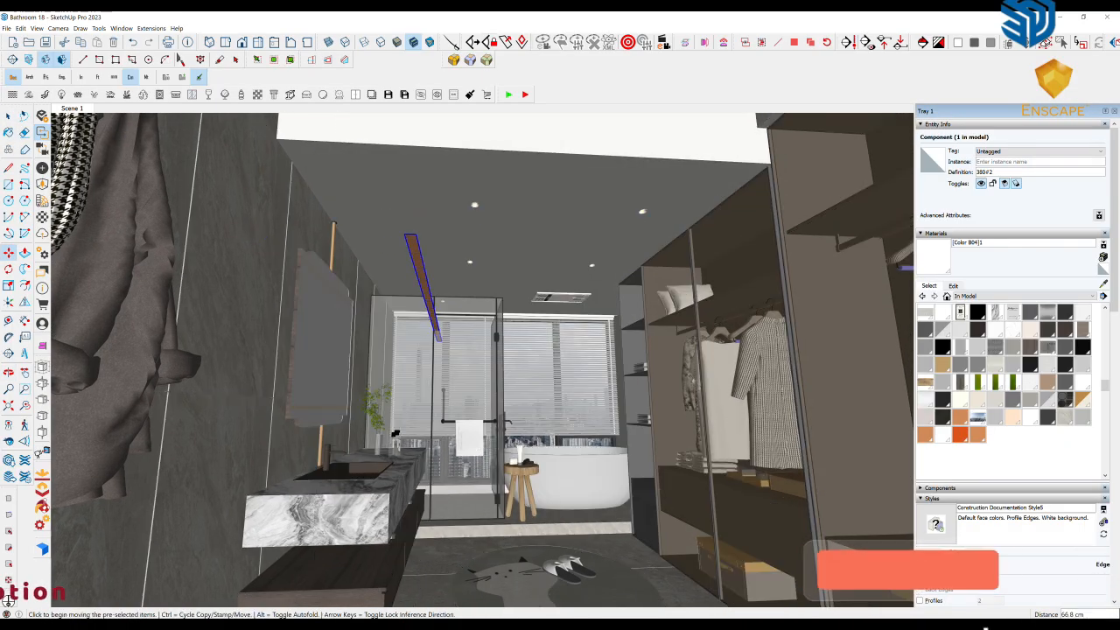
Rotate the ceiling light strip crosswise to the corridor and move it forward in front of the white beam.
mouse_move(426, 278)
middle_mouse_down()
mouse_move(415, 337)
mouse_move(408, 288)
middle_mouse_up()
left_click(426, 312)
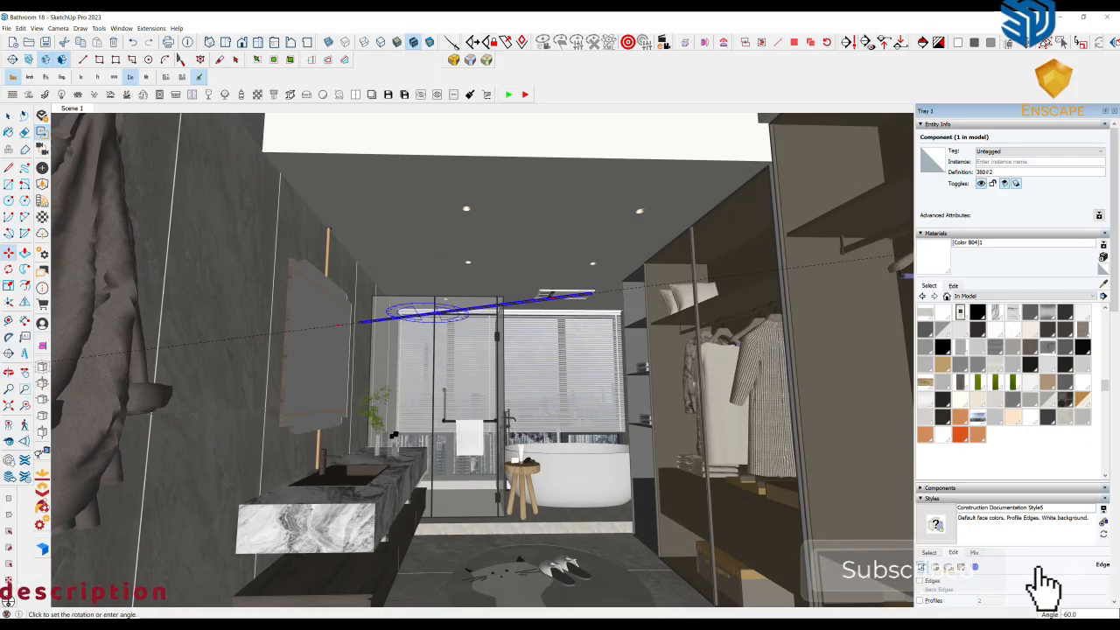
scroll(556, 389, "down", 10)
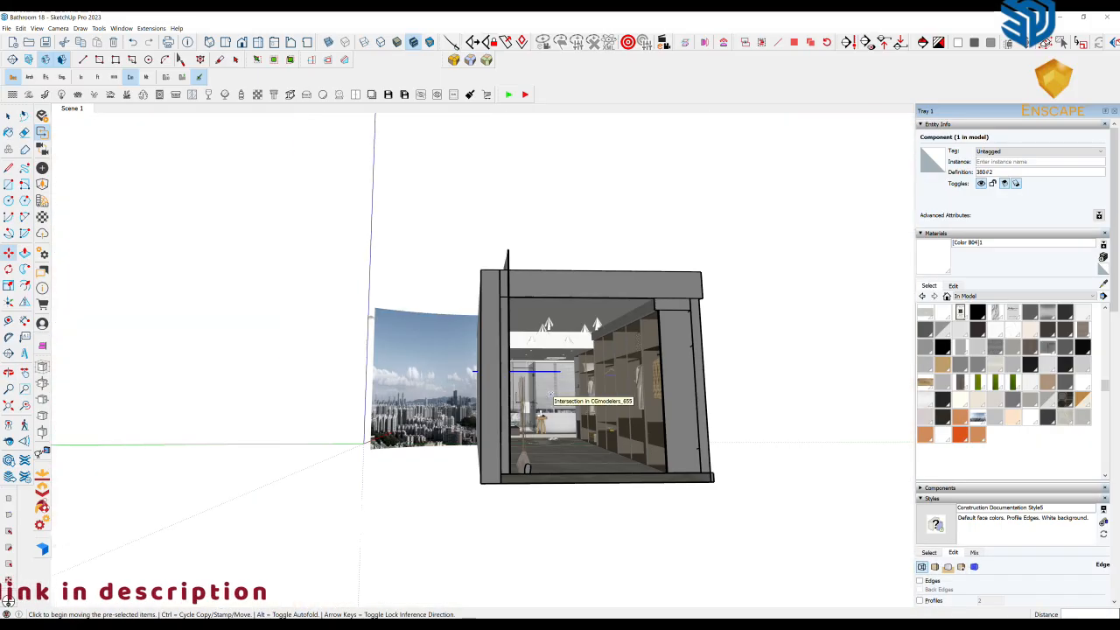
middle_click_drag(554, 389, 570, 460)
left_click(567, 457)
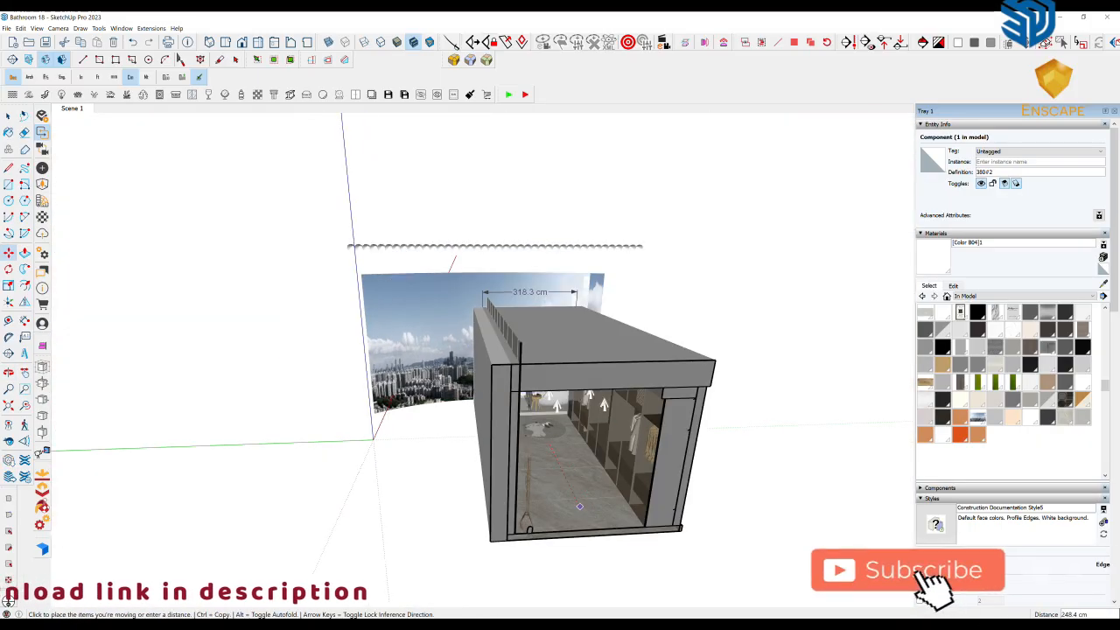
left_click(574, 492)
scroll(574, 492, "up", 4)
middle_click_drag(574, 491, 593, 423)
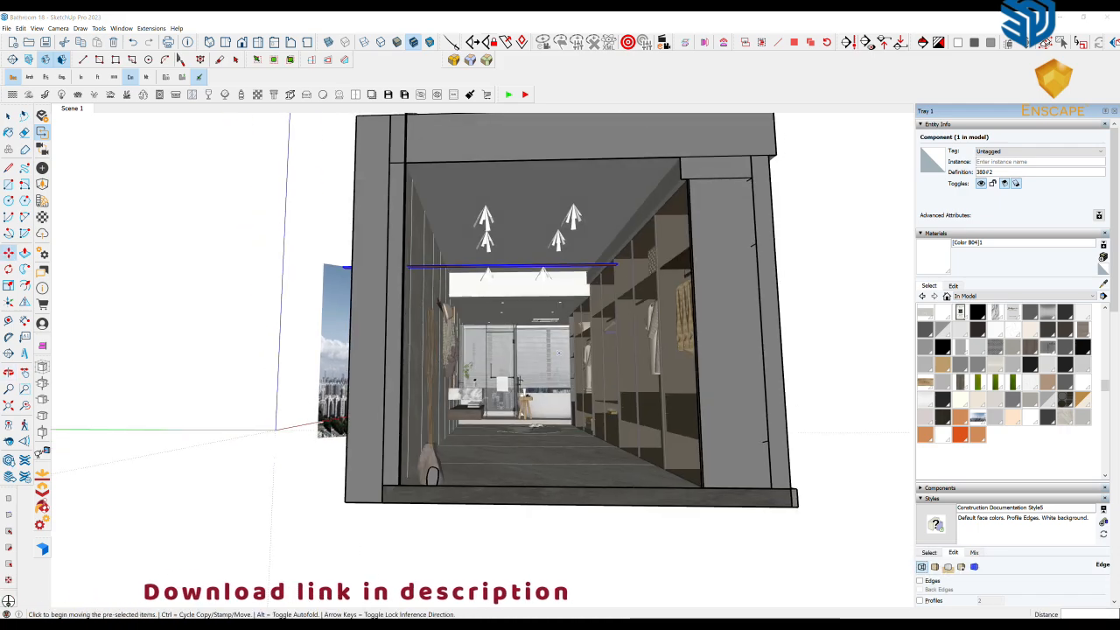
Align the ceiling light strip to the white beam's face and adjust its position along the beam's upper edge.
mouse_move(559, 353)
middle_mouse_down()
mouse_move(607, 369)
mouse_move(541, 342)
middle_mouse_up()
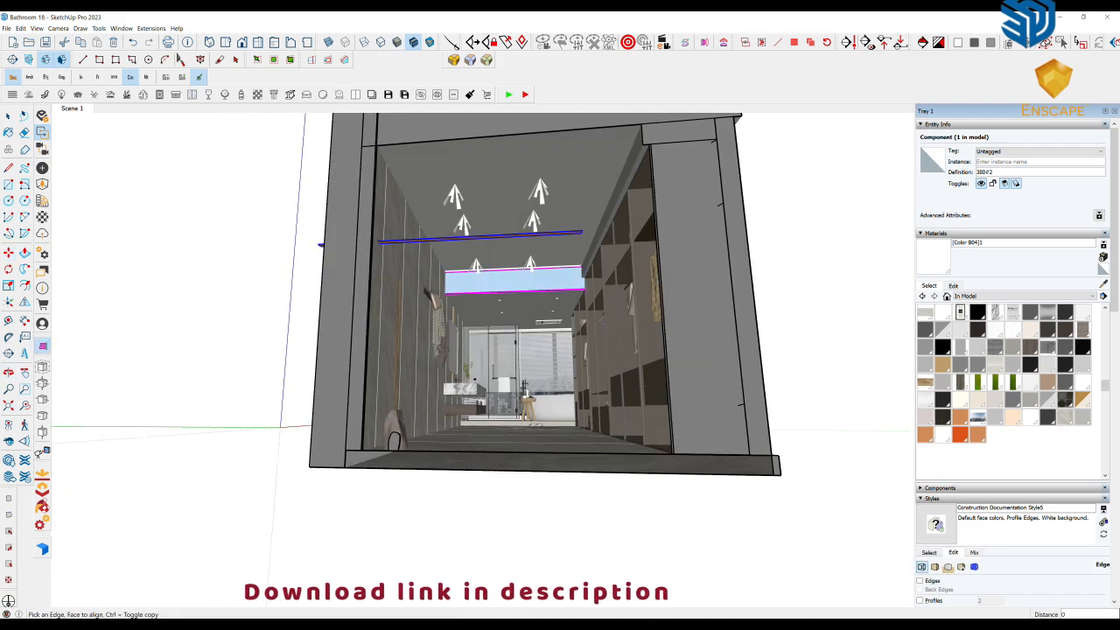
scroll(525, 350, "up", 10)
scroll(630, 297, "up", 10)
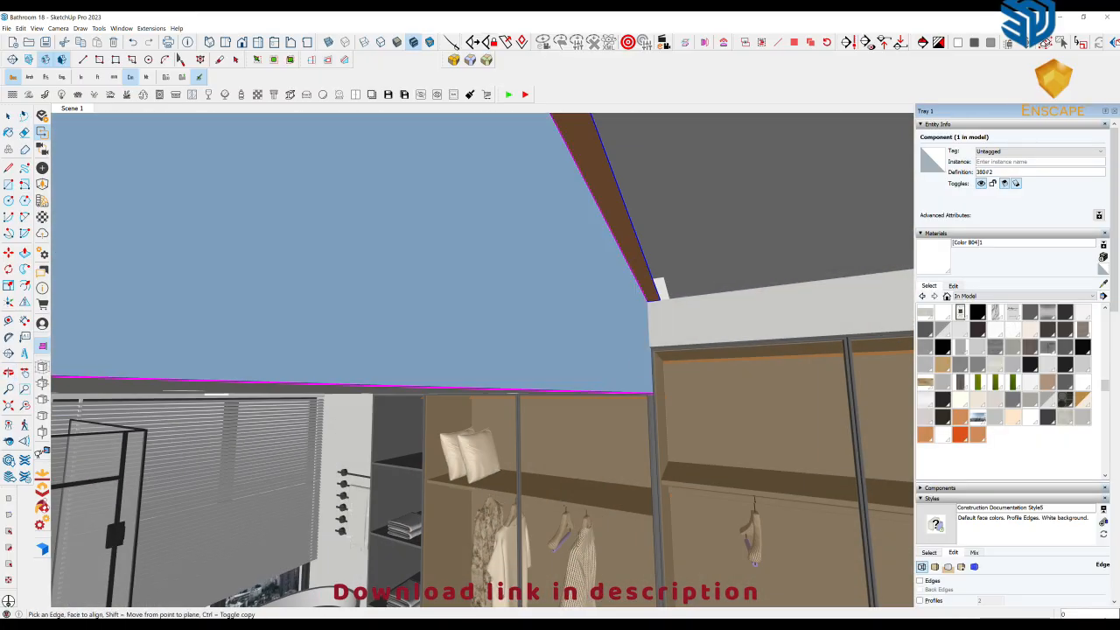
key("m")
middle_click_drag(631, 351, 641, 344)
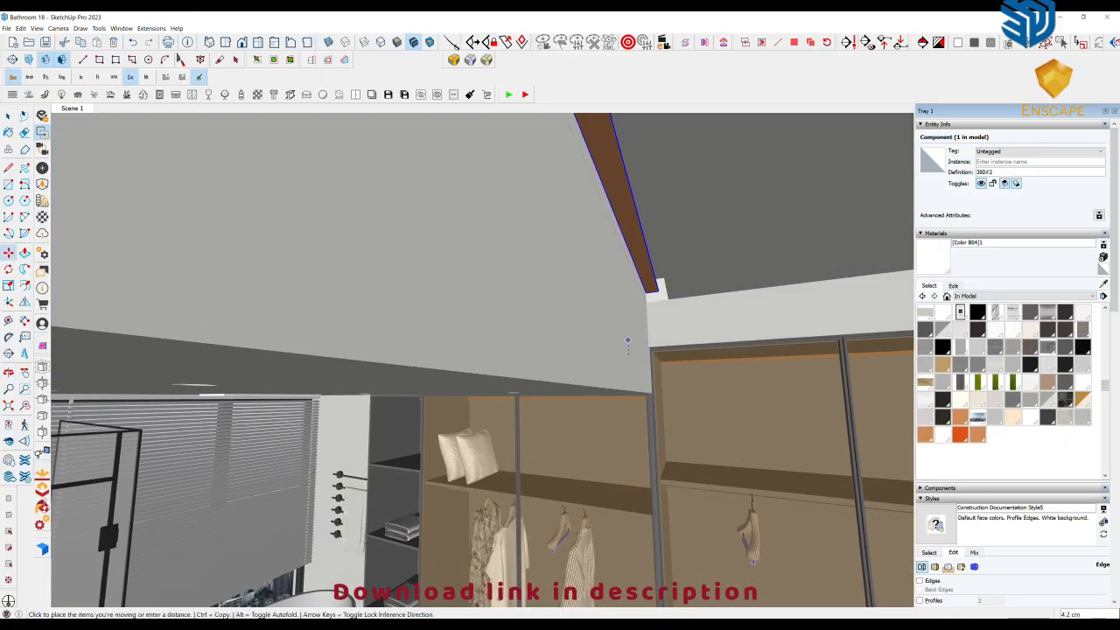
middle_click_drag(446, 308, 359, 302)
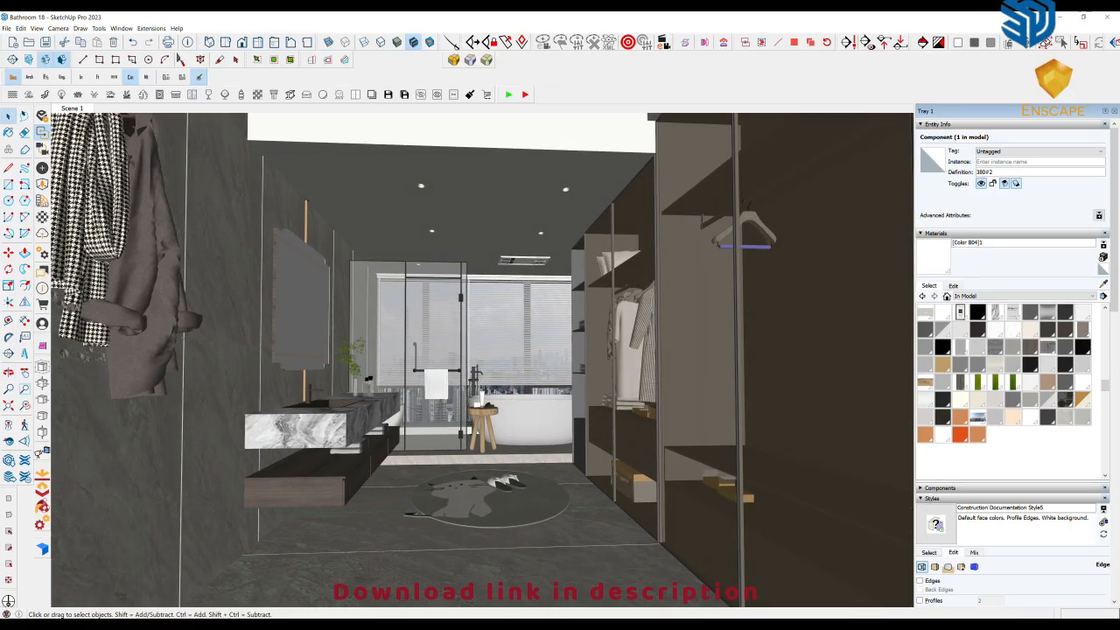
Sample the vanity's marble CGmodelers_mat_4, set its roughness to 20.7% and return to Scene 1.
left_click(42, 216)
middle_click_drag(350, 385, 306, 428)
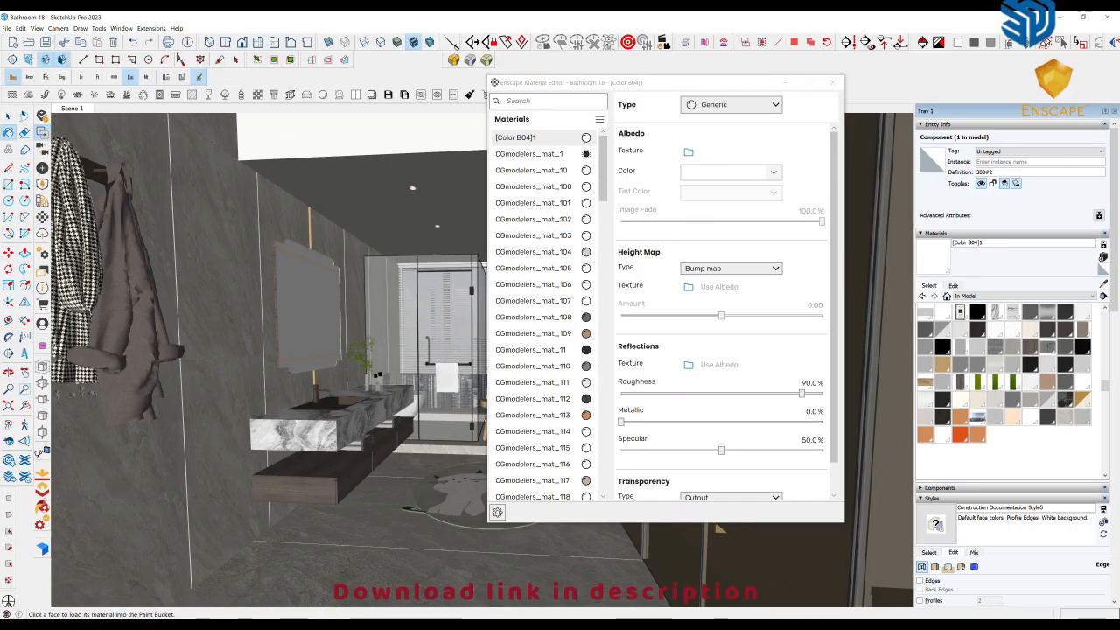
left_click(306, 433, "alt")
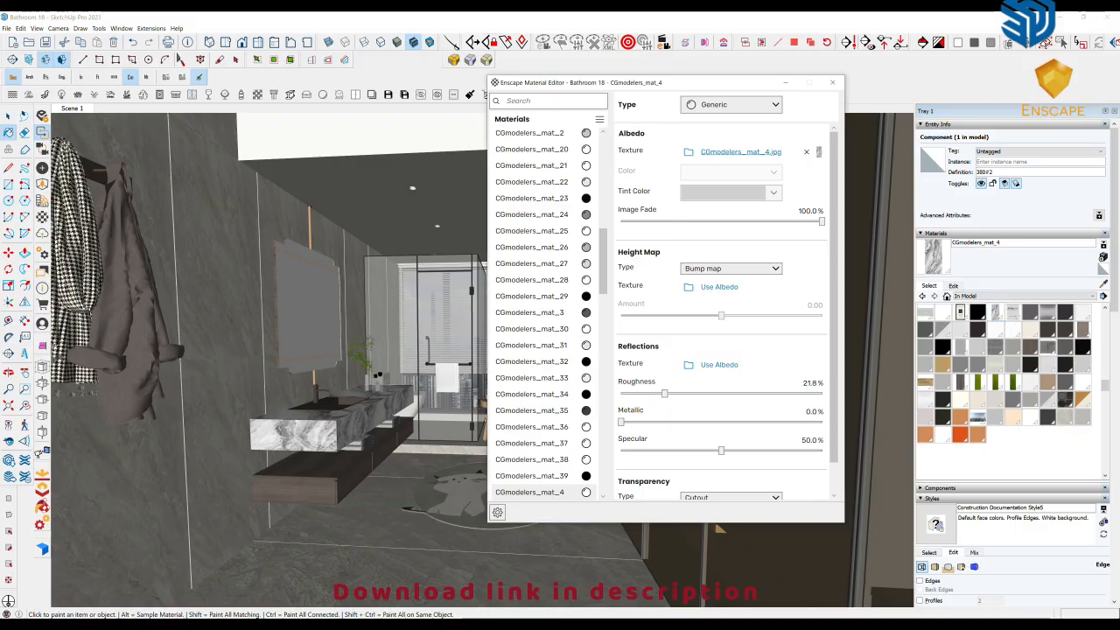
left_click(833, 83)
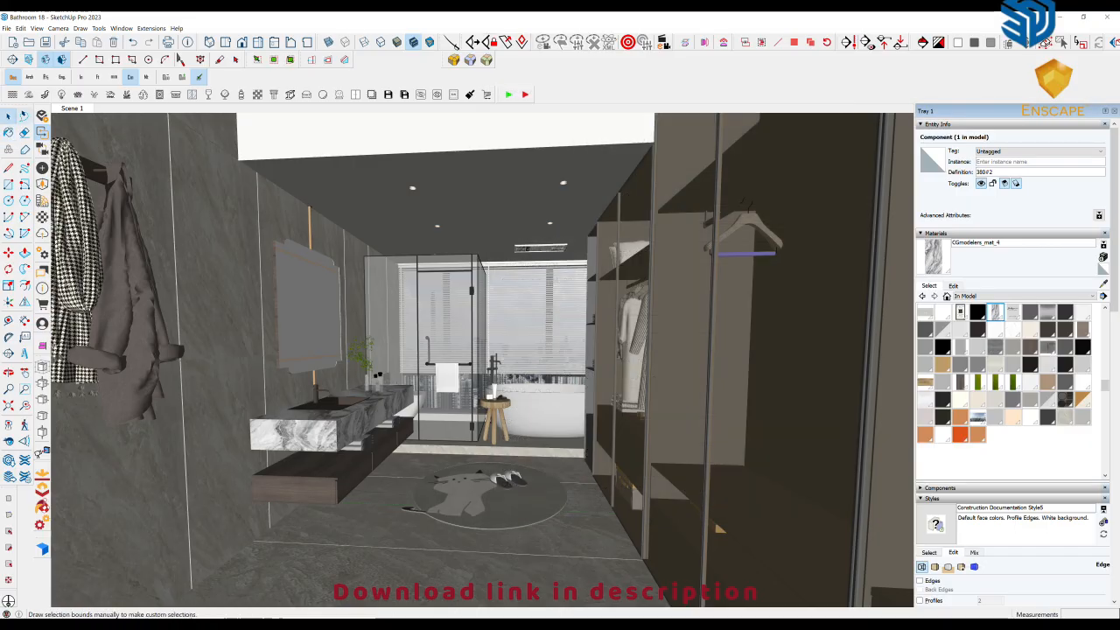
left_click(72, 109)
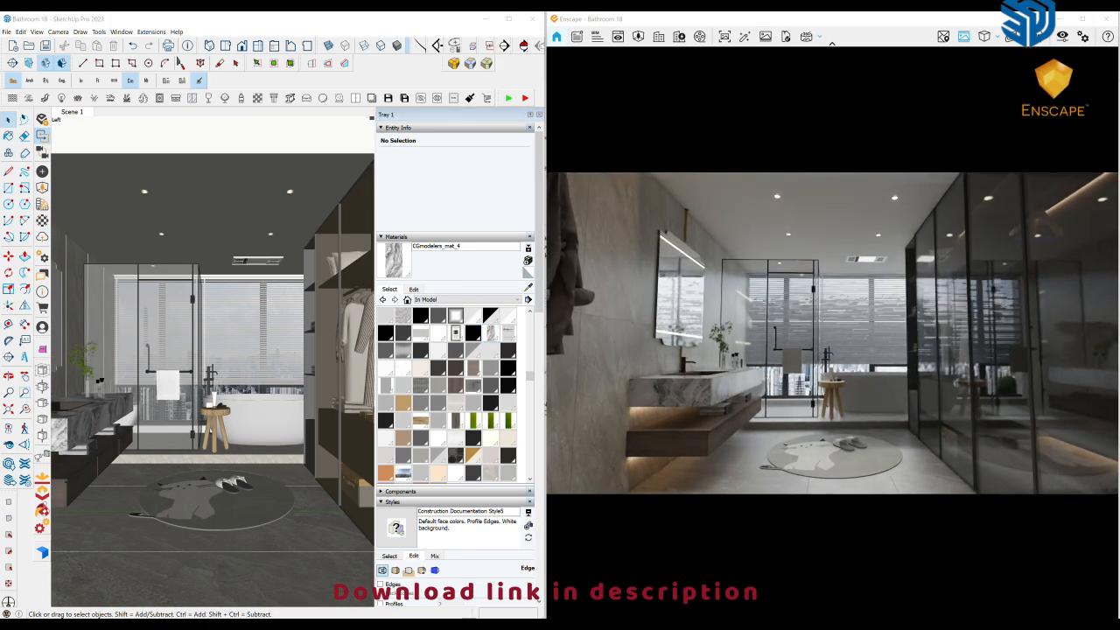
Set the roughness of CGmodelers_mat_6 to 33.3% and of CGmodelers_mat_73 in the bathtub area to 2.2%.
left_click(9, 135)
left_click(42, 221)
middle_click_drag(201, 385, 269, 394)
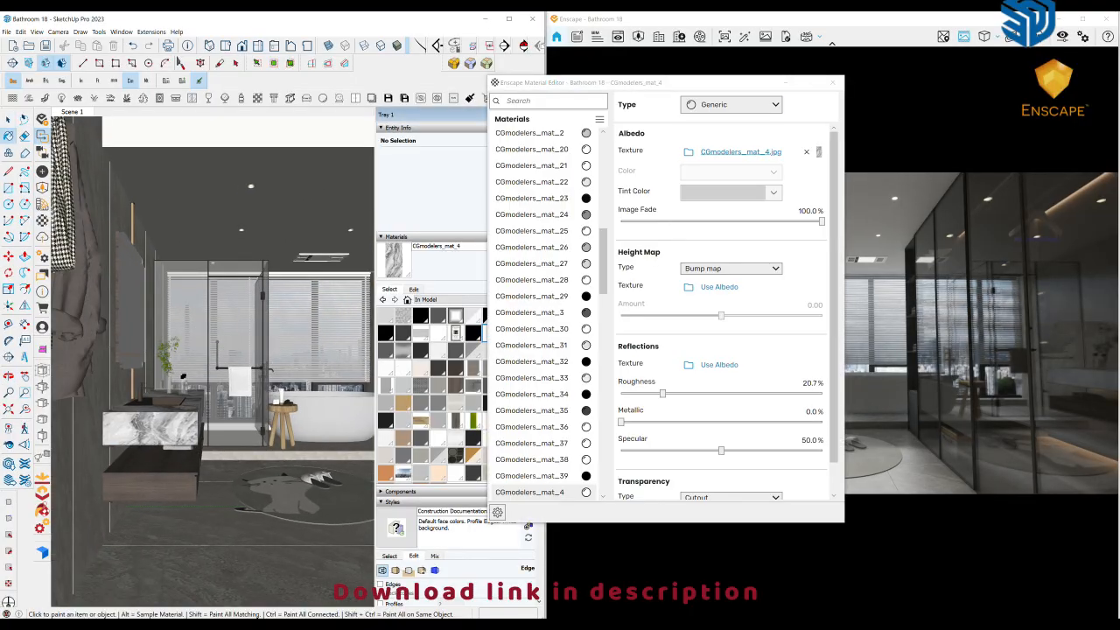
left_click_drag(687, 84, 516, 59)
scroll(186, 487, "up", 4)
left_click(186, 487, "alt")
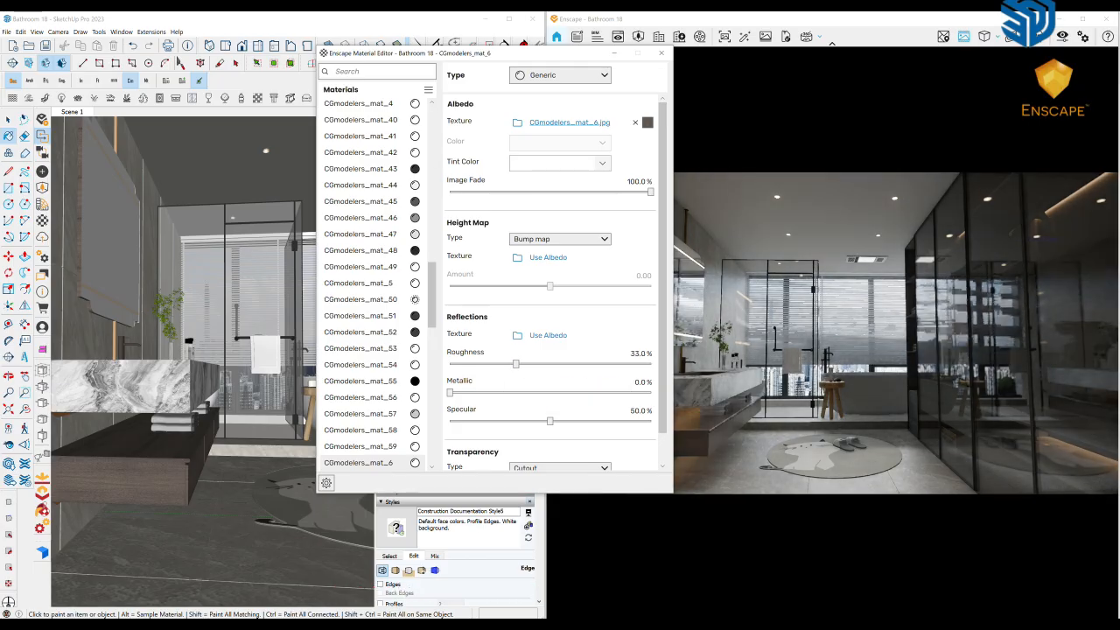
left_click_drag(503, 363, 516, 363)
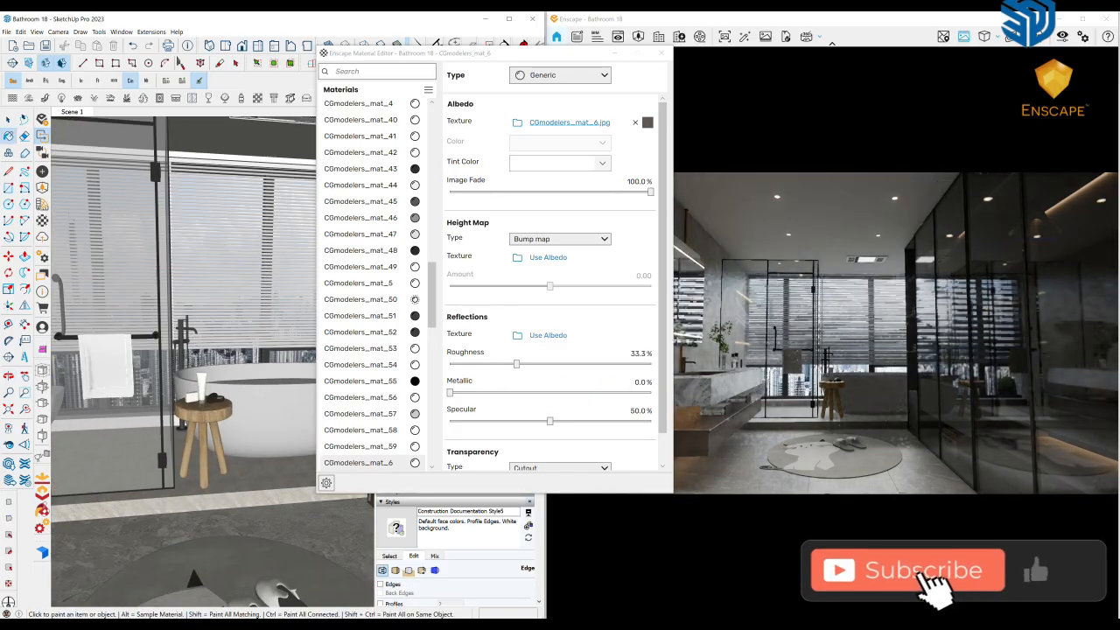
left_click_drag(650, 364, 454, 364)
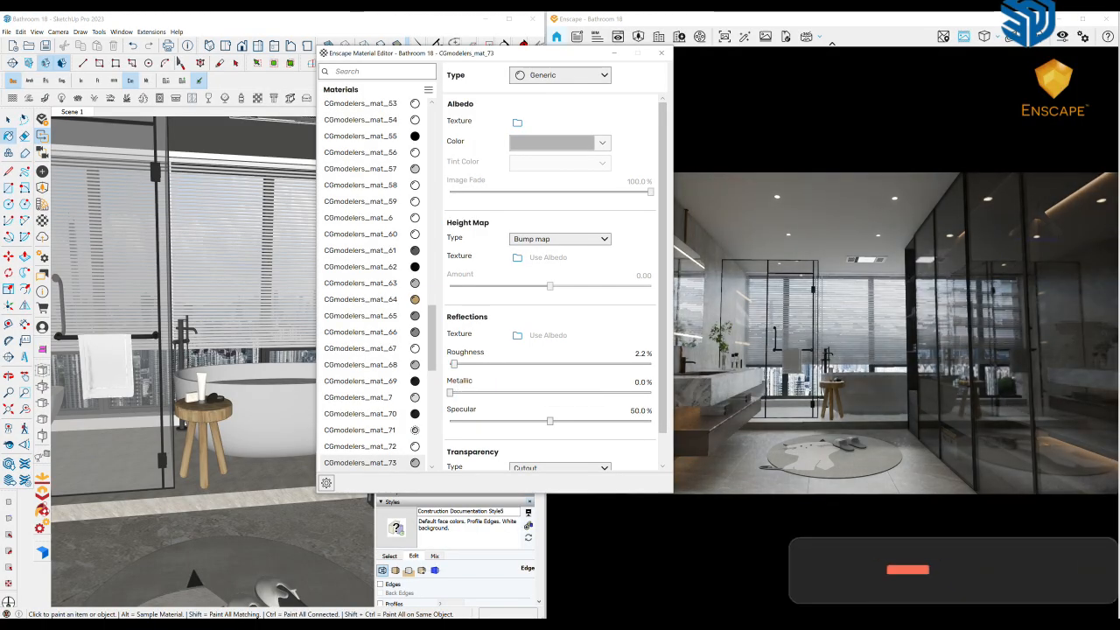
Sample the stool's wood material, and set the roughness of the round rug's CGmodelers_mat_8 to 20.1%.
middle_click_drag(195, 367, 212, 352)
scroll(217, 410, "up", 5)
middle_click_drag(210, 398, 201, 363)
scroll(210, 398, "down", 5)
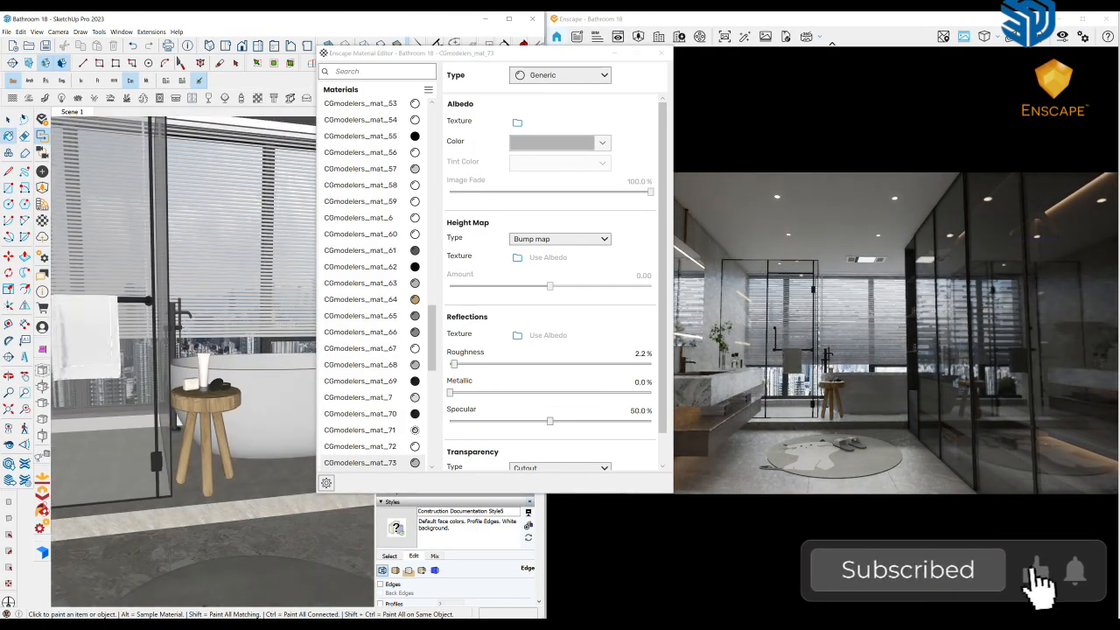
left_click(207, 402, "alt")
scroll(209, 400, "down", 5)
middle_click_drag(208, 402, 171, 418)
left_click(175, 516, "alt")
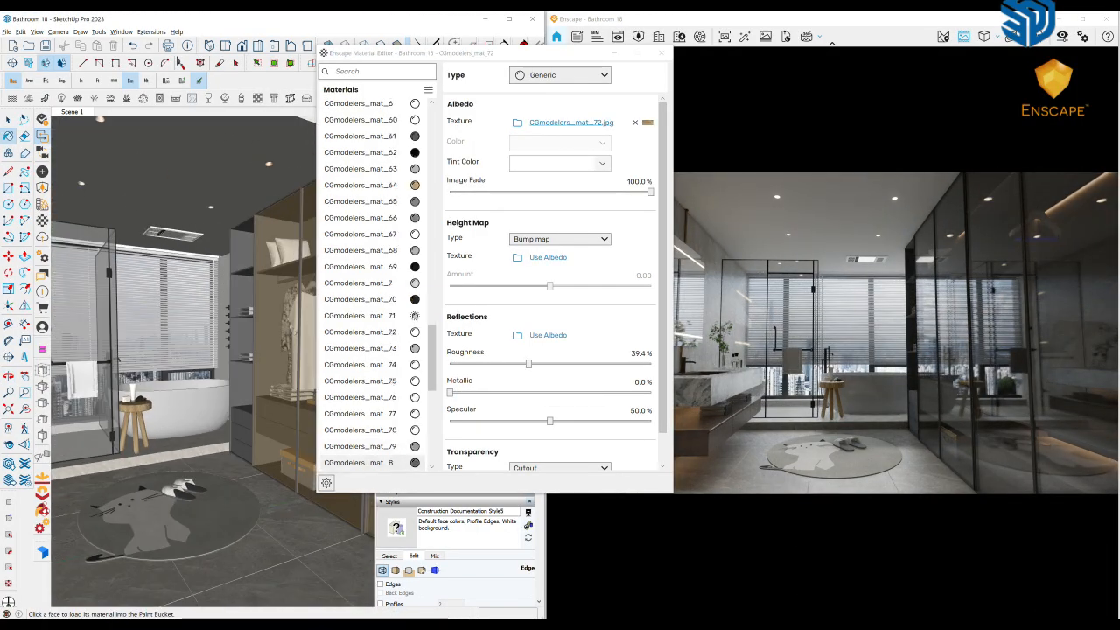
left_click(490, 364)
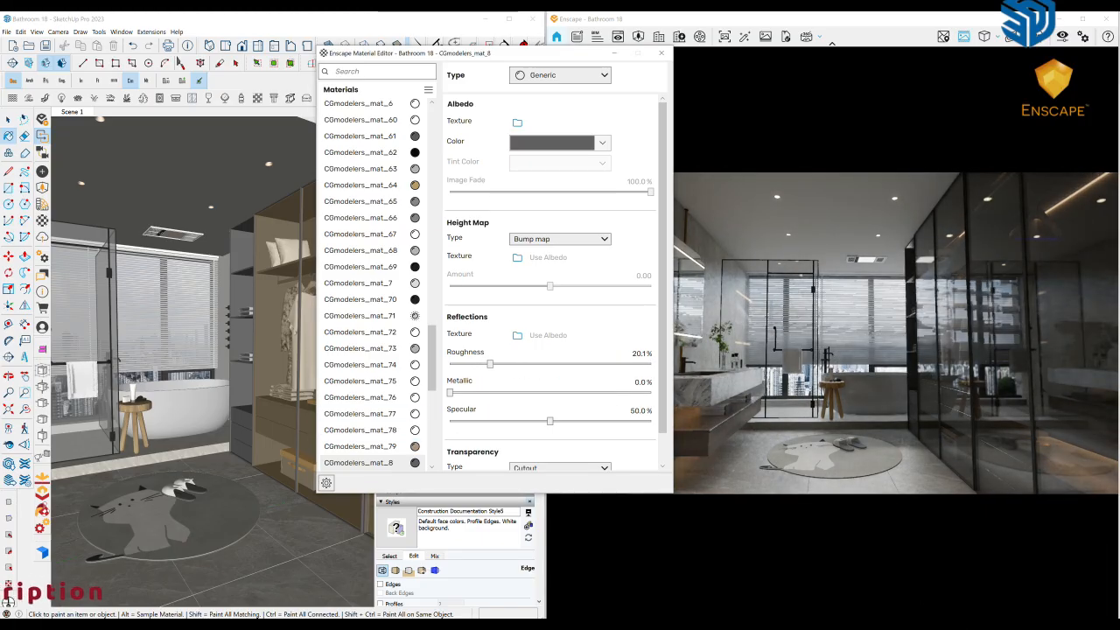
Use the albedo texture as bump map for the vanity drawers' CGmodelers_mat_42 and check the vanity in the Enscape preview.
scroll(197, 409, "down", 4)
left_click(197, 407, "alt")
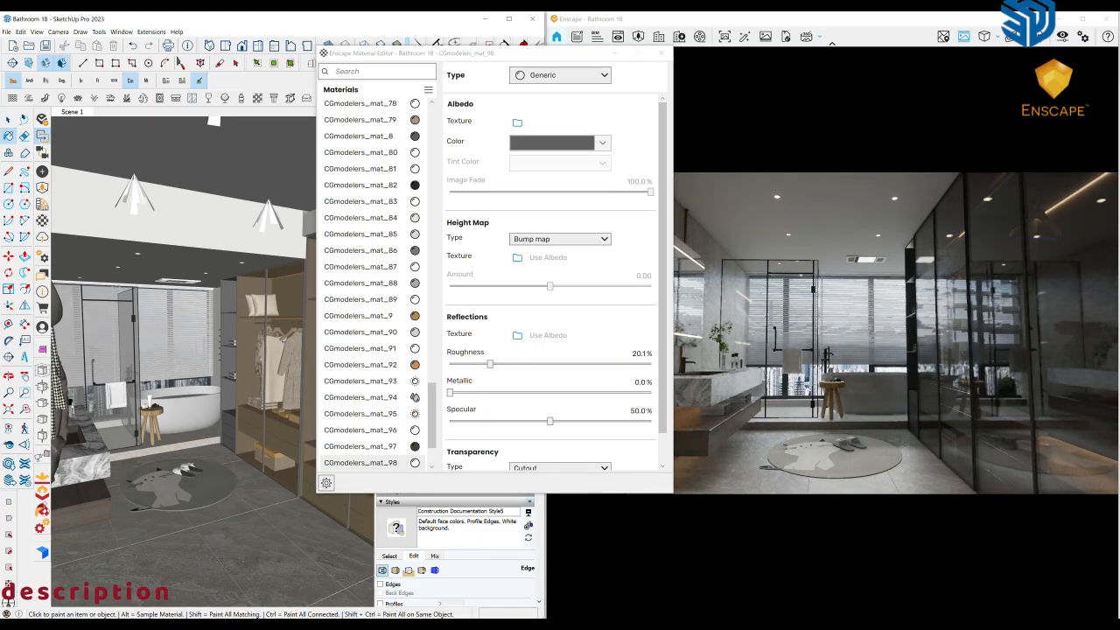
mouse_move(197, 408)
middle_mouse_down()
mouse_move(114, 395)
mouse_move(189, 394)
mouse_move(201, 380)
mouse_move(174, 359)
middle_mouse_up()
scroll(188, 394, "up", 4)
left_click(175, 345, "alt")
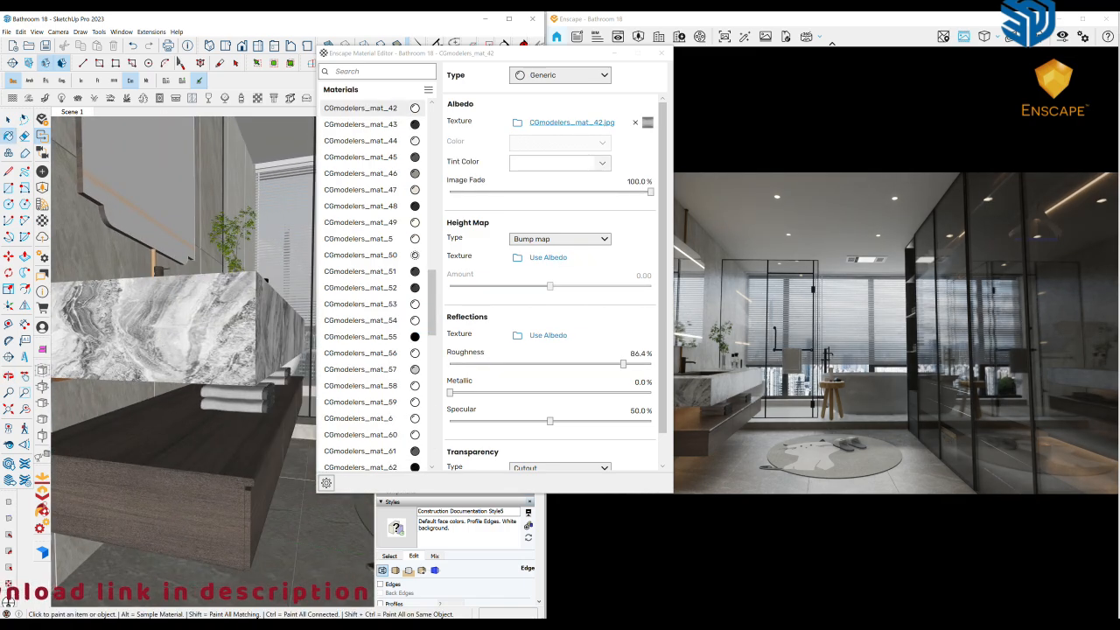
left_click(548, 257)
right_click_drag(743, 376, 788, 376)
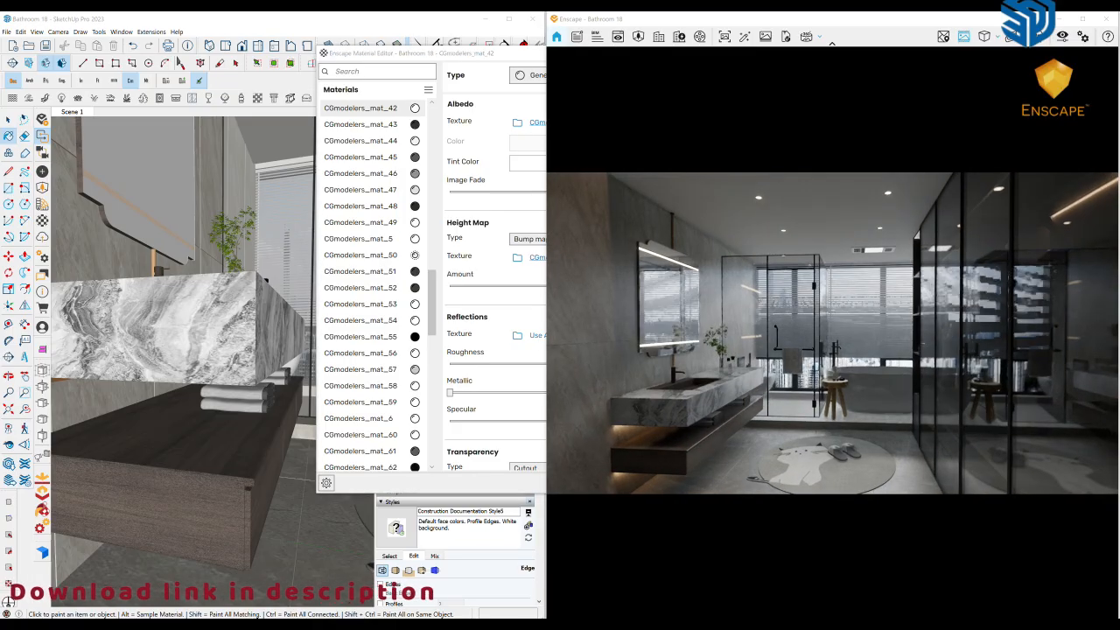
middle_click_drag(787, 376, 858, 390)
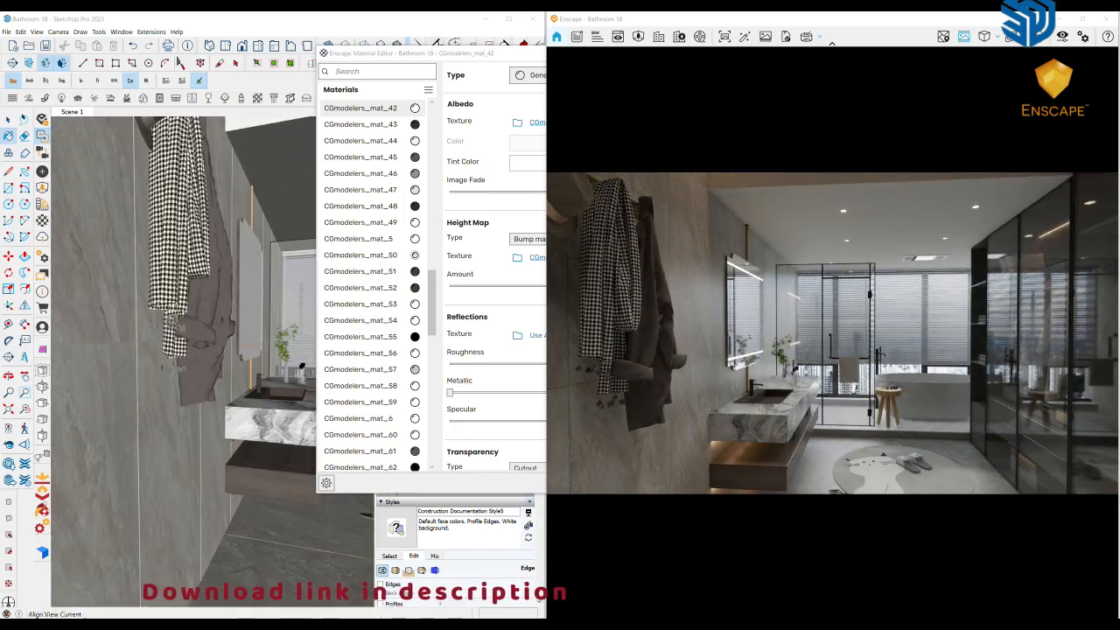
Sample the wall tile material CGmodelers_mat_114 and set its bump map amount to 0.30.
left_click(494, 54)
left_click(145, 411, "alt")
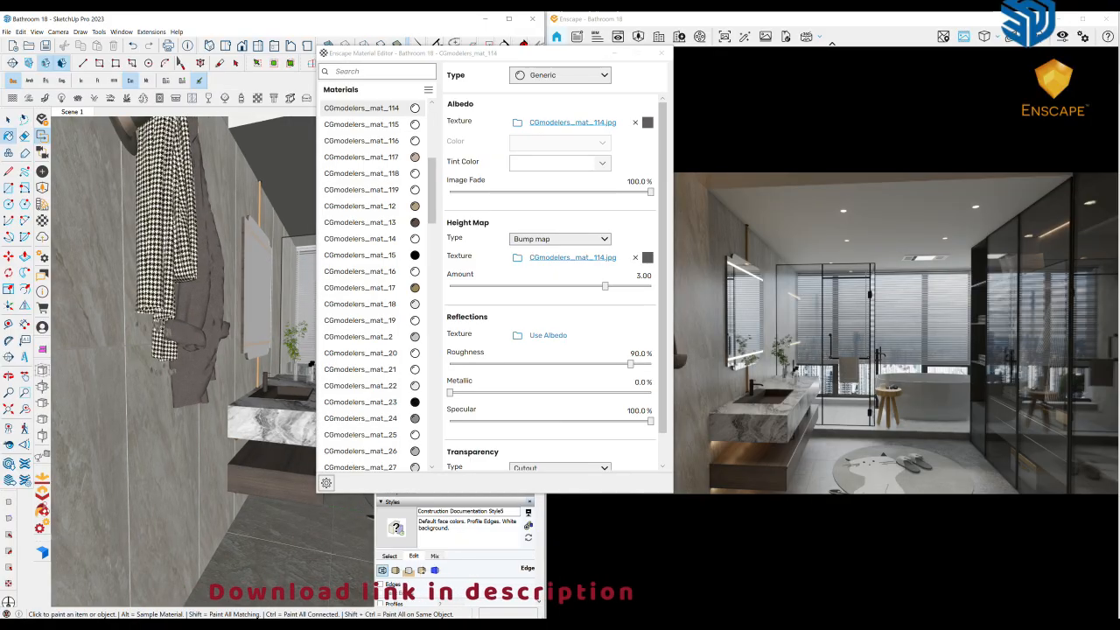
left_click_drag(542, 53, 387, 59)
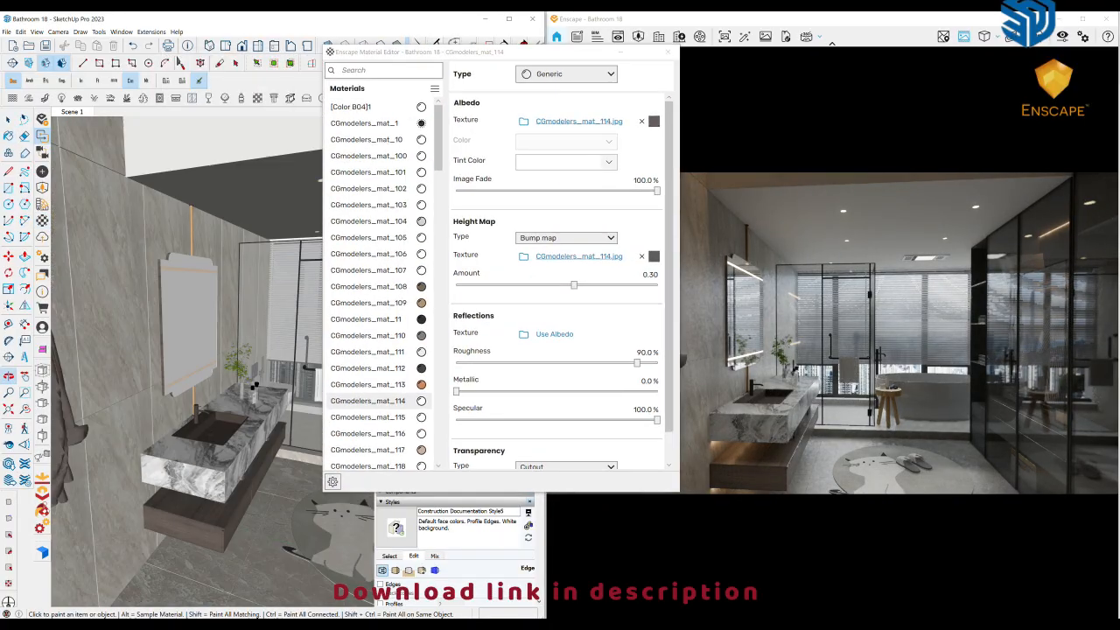
Set the sink material CGmodelers_mat_52 to 30.3% roughness and 95.6% metallic, check the preview and return to Scene 1.
scroll(211, 429, "up", 5)
left_click(210, 429, "alt")
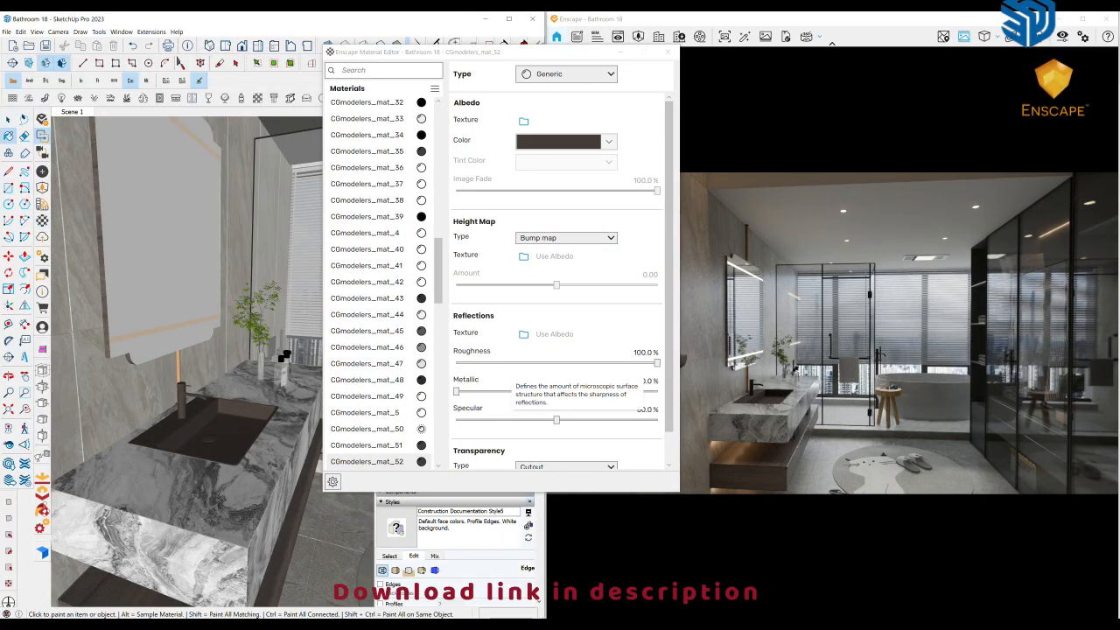
left_click_drag(494, 362, 517, 362)
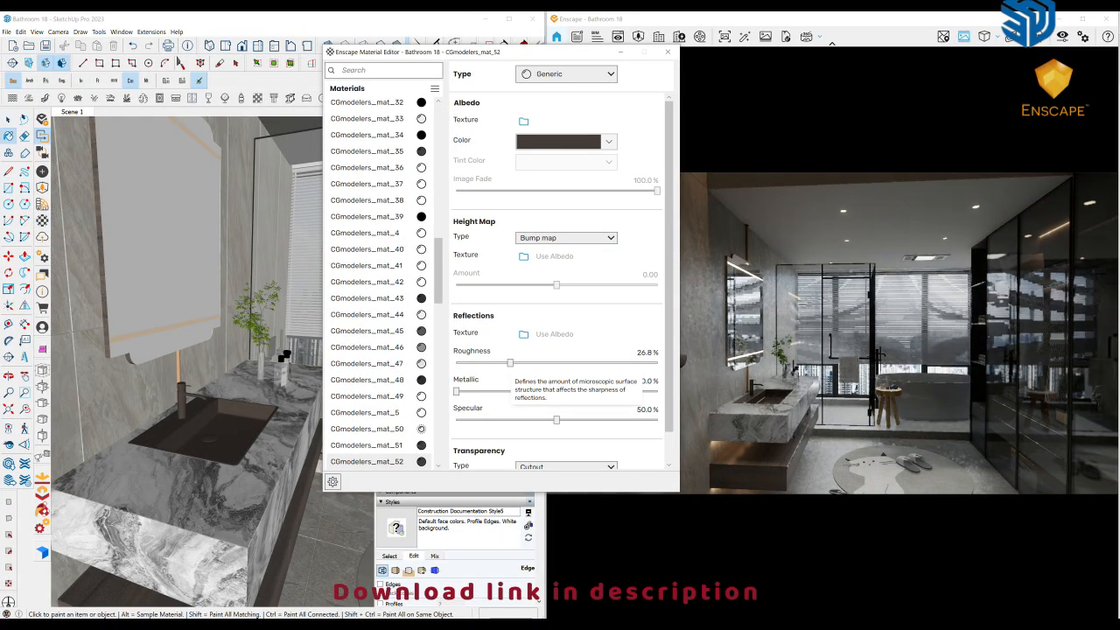
left_click(654, 392)
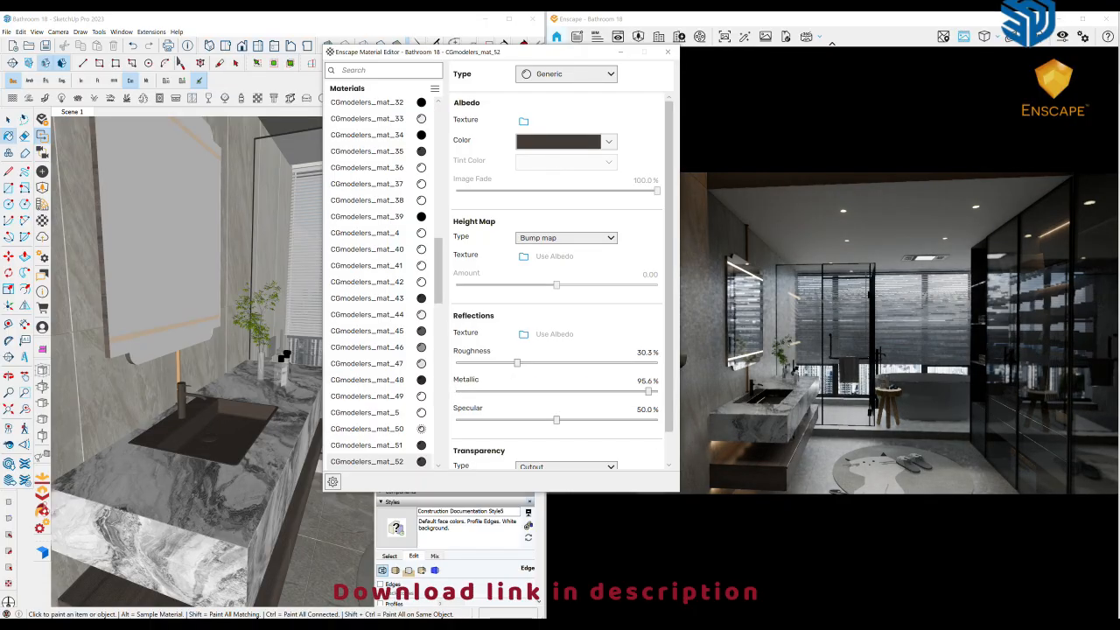
left_click(840, 350)
left_click_drag(840, 350, 901, 363)
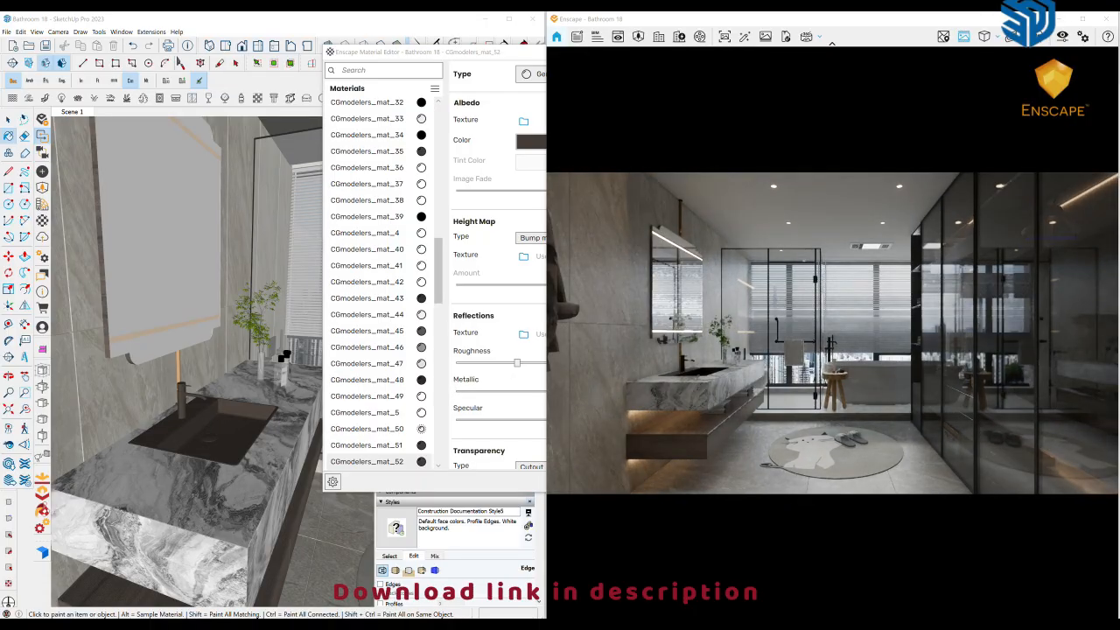
left_click(518, 52)
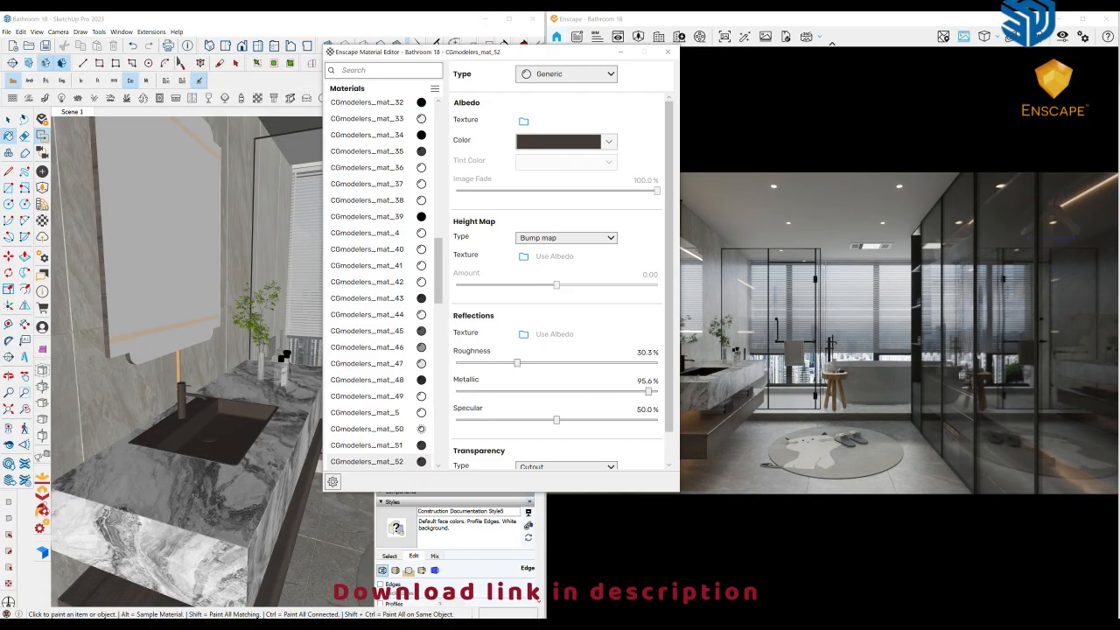
left_click(668, 53)
left_click(8, 119)
left_click(72, 112)
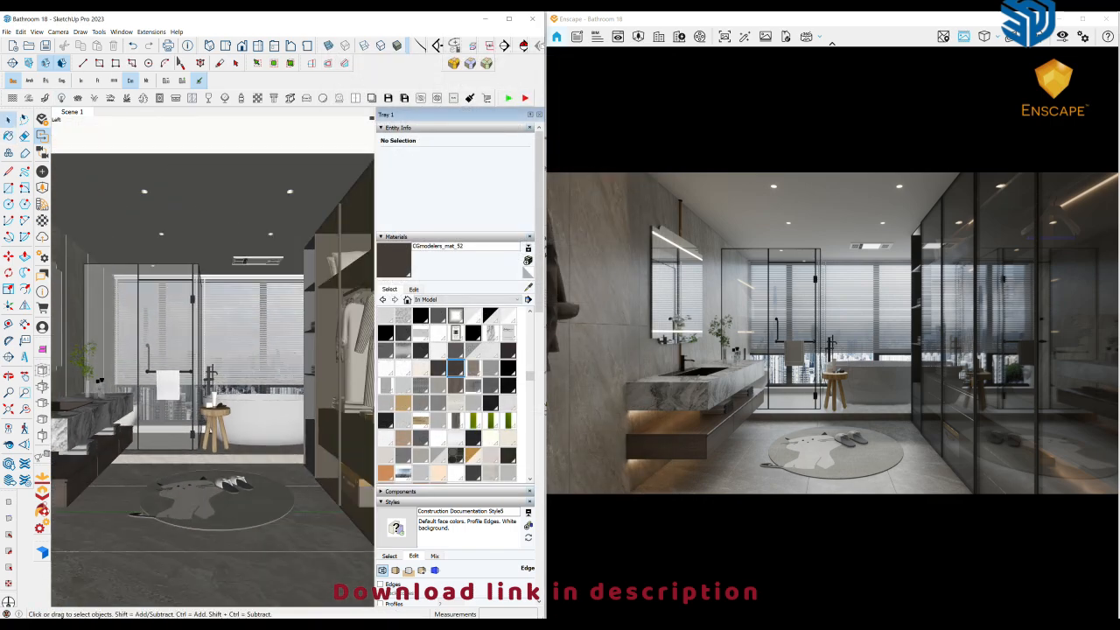
Set the Enscape camera exposure to 55% and check the preview from farther back.
left_click(963, 36)
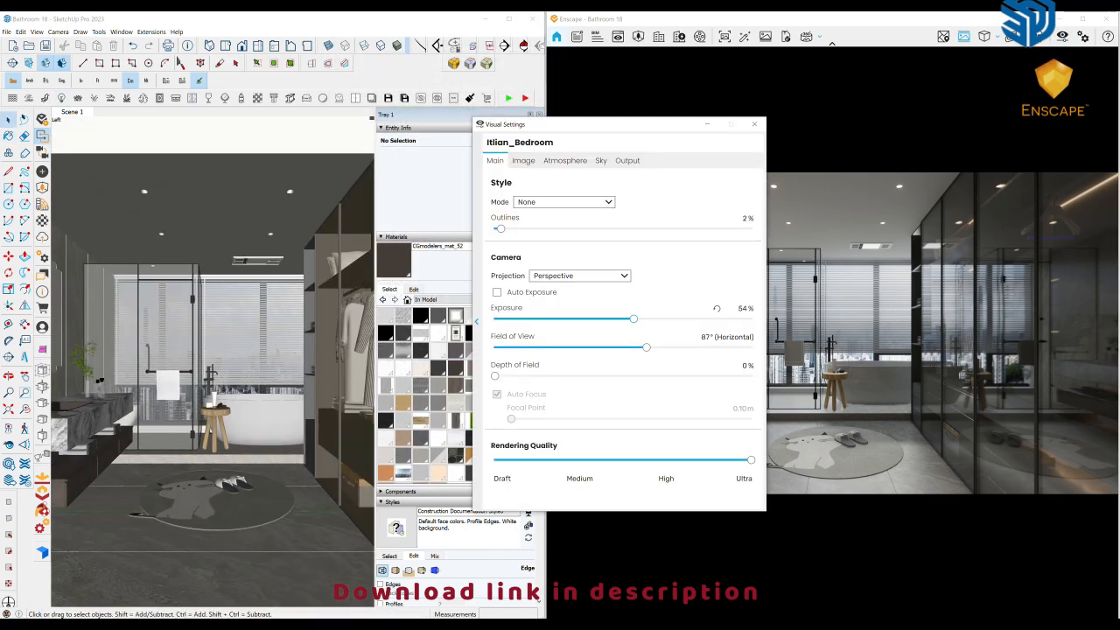
left_click_drag(634, 319, 636, 319)
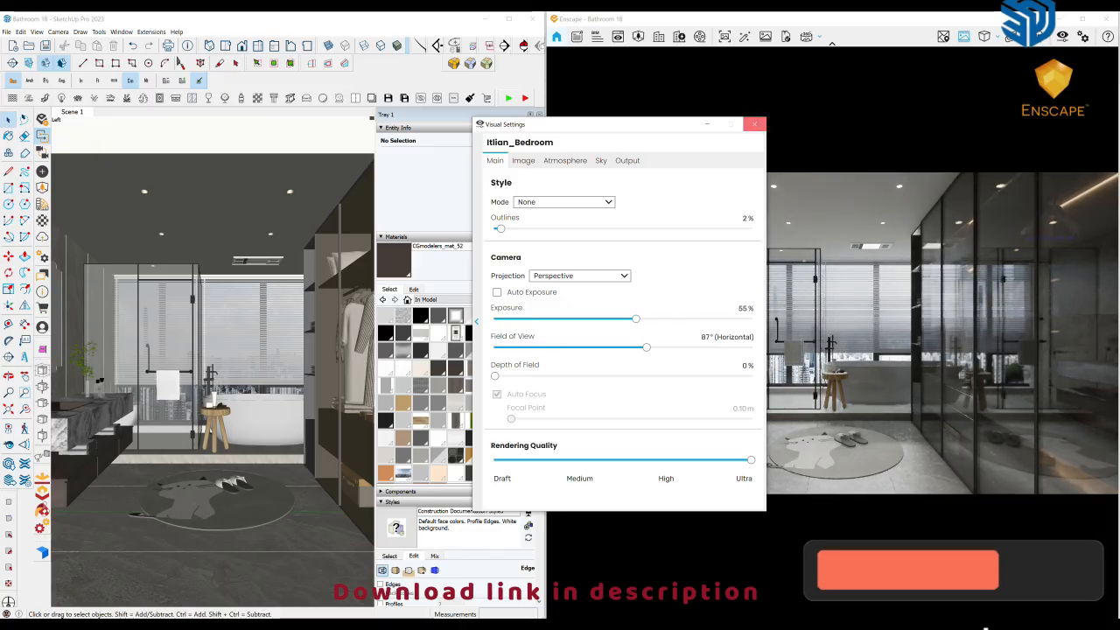
left_click(754, 124)
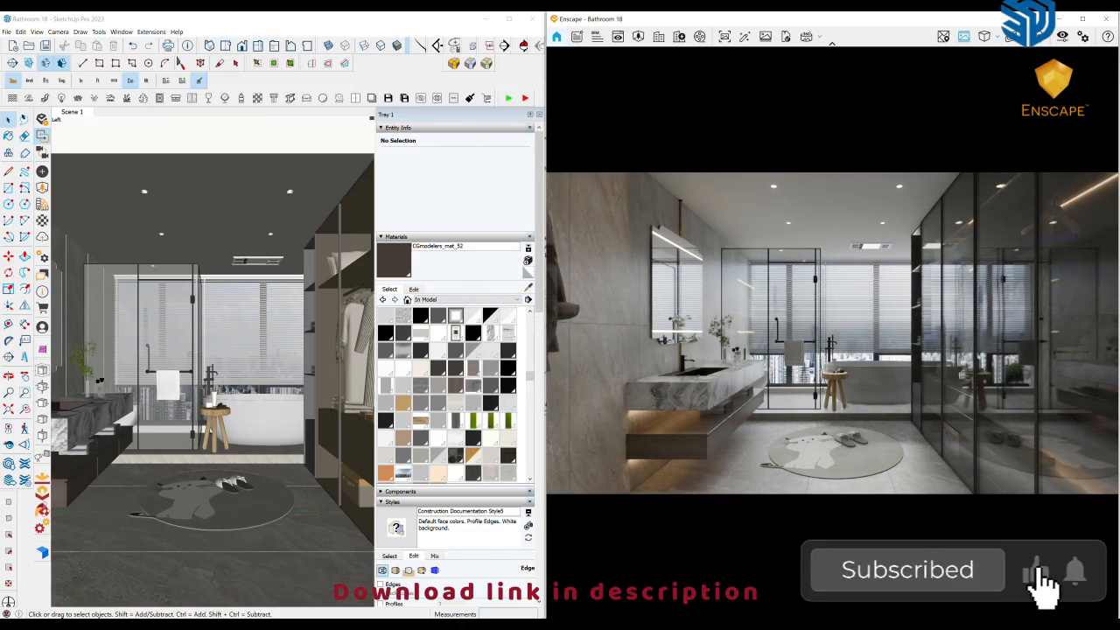
scroll(833, 332, "down", 5)
scroll(833, 332, "up", 3)
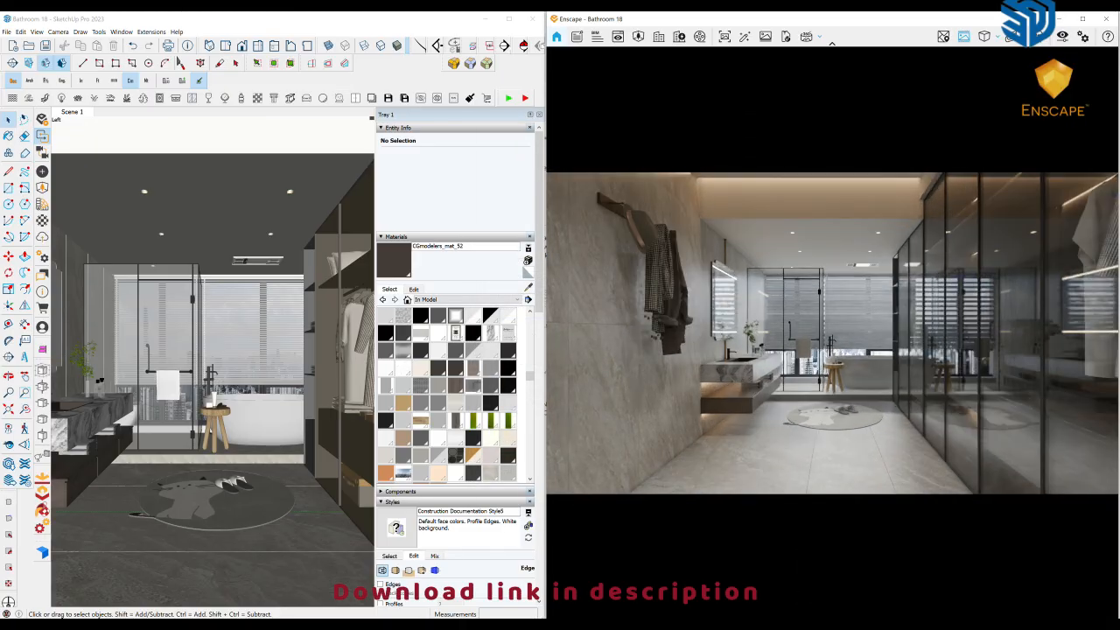
scroll(832, 332, "up", 3)
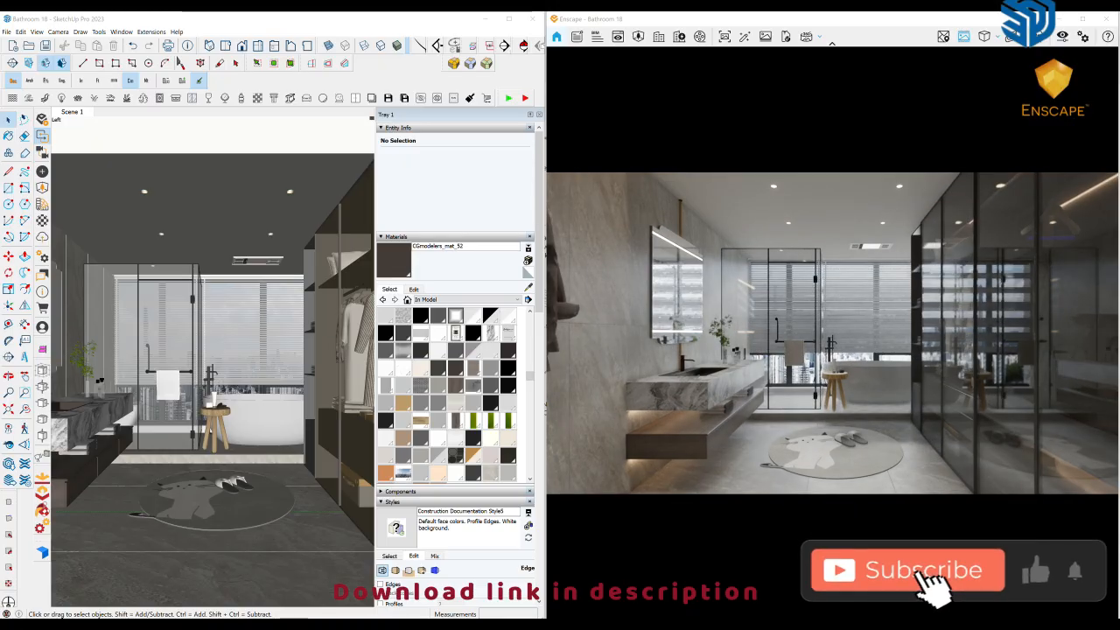
Save an Enscape screenshot as a JPEG under the default file name in a new skp subfolder named Render test.
left_click(724, 36)
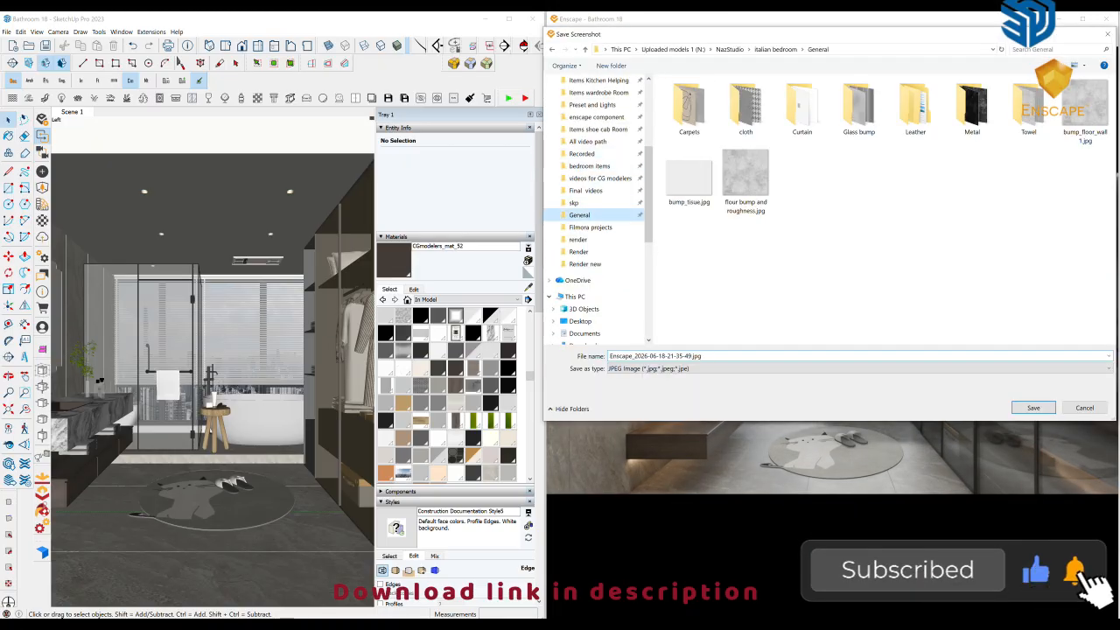
left_click(611, 65)
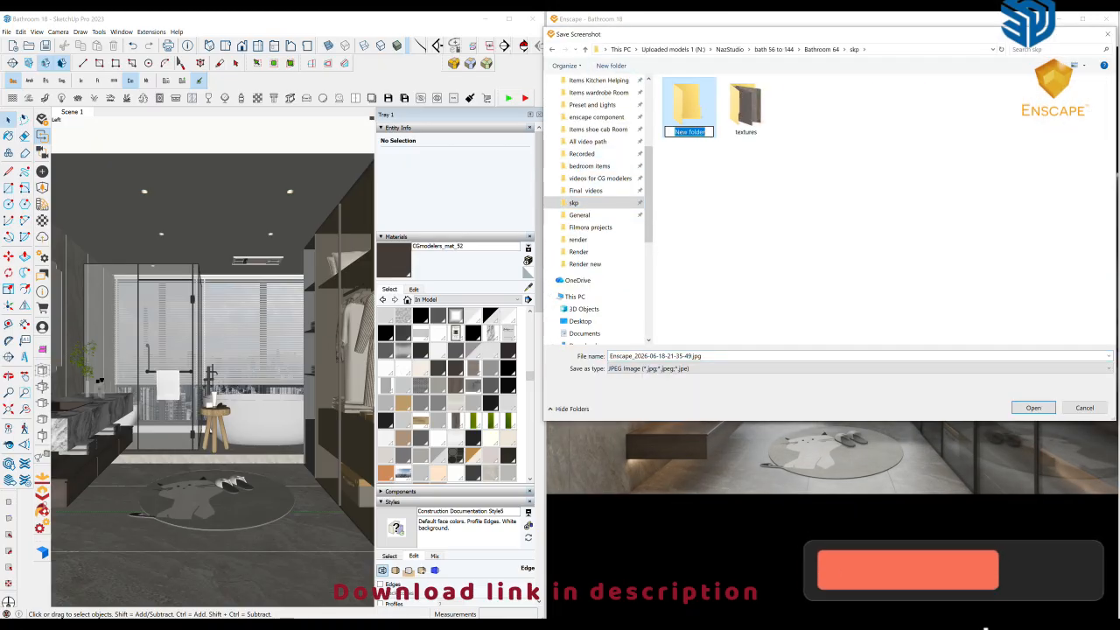
type("Render")
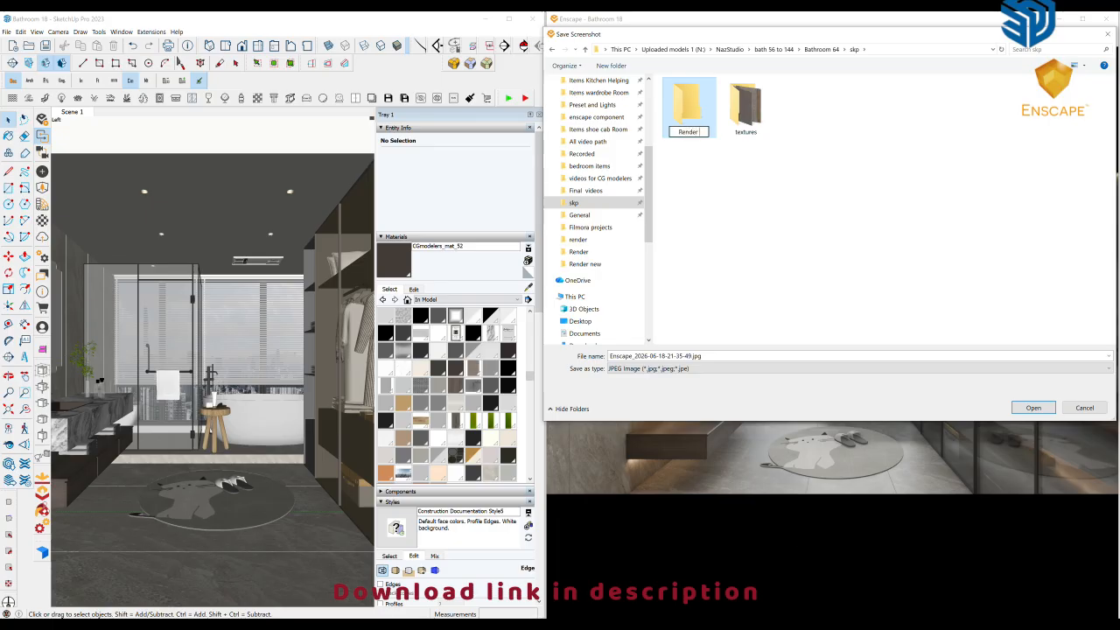
key("Return")
key("Return")
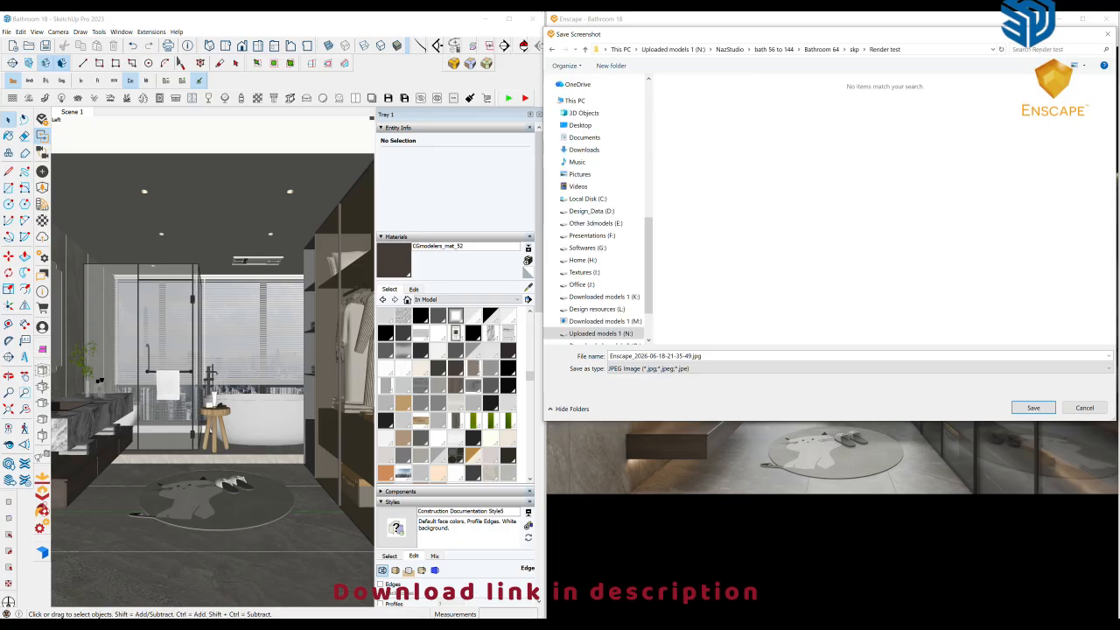
key("Return")
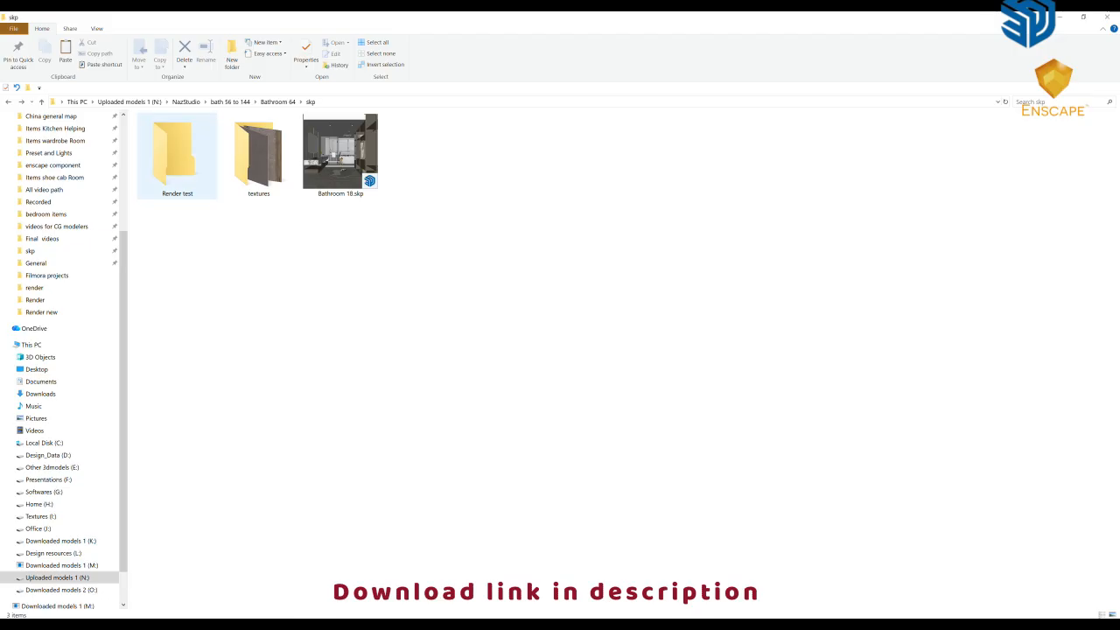
Open the saved render from the Render test folder, examine its details up close, and return to the SketchUp model.
double_click(175, 151)
double_click(166, 149)
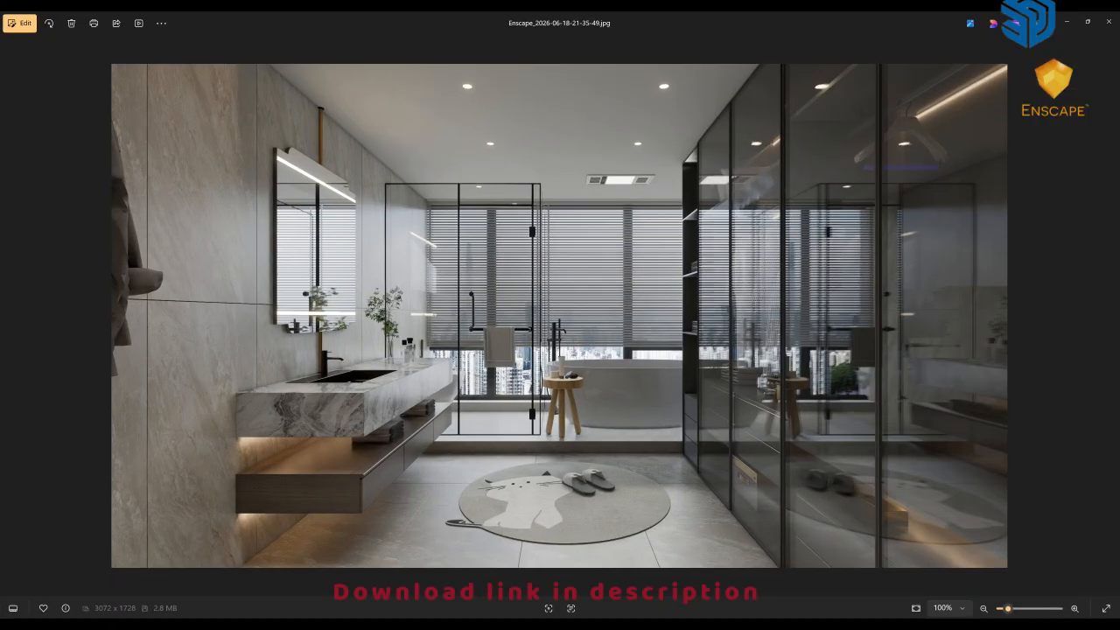
scroll(769, 122, "up", 3)
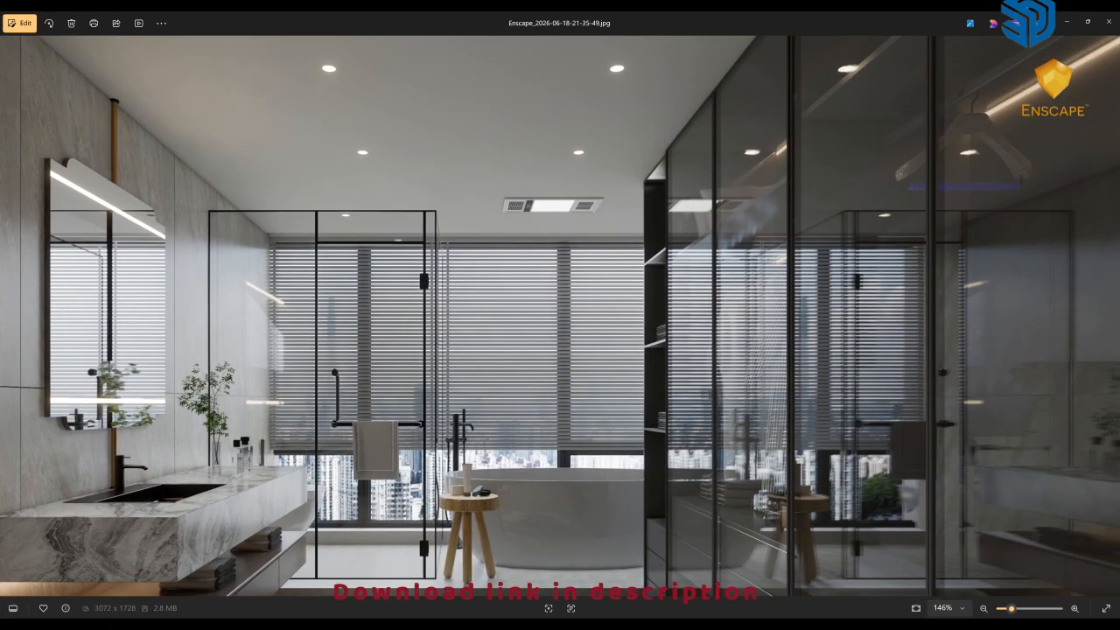
left_click_drag(769, 123, 964, 123)
scroll(964, 124, "down", 3)
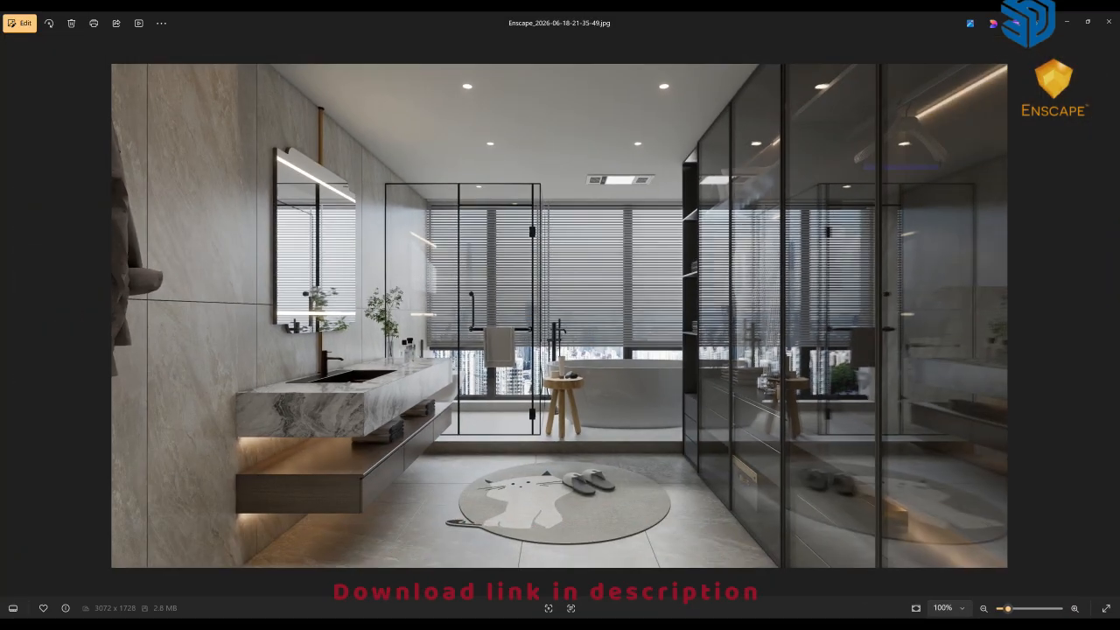
left_click(1109, 22)
left_click(363, 625)
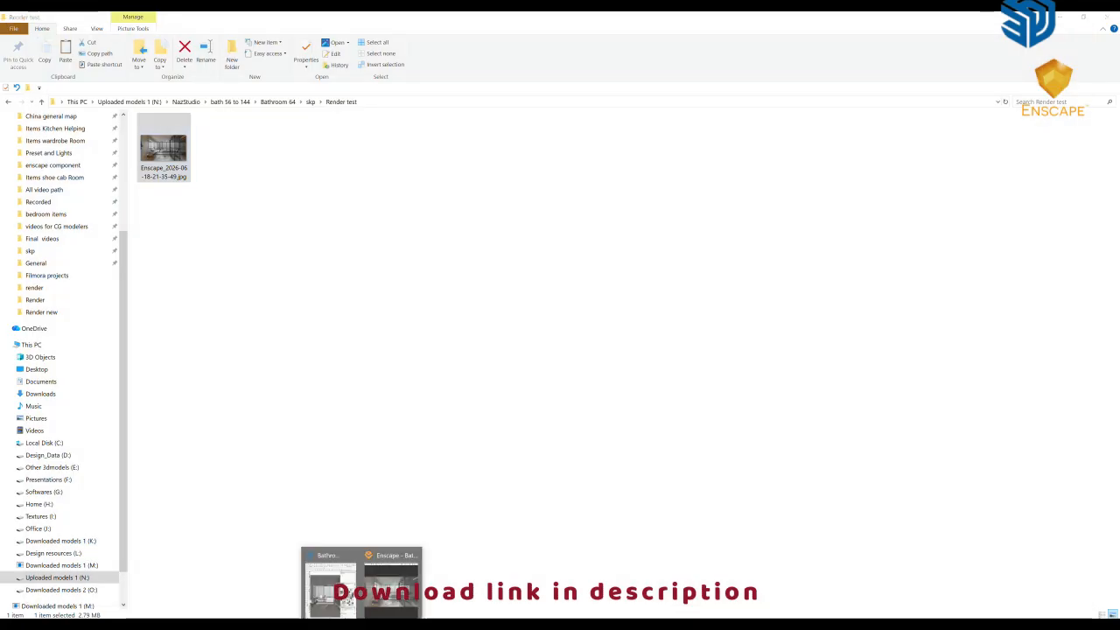
left_click(330, 588)
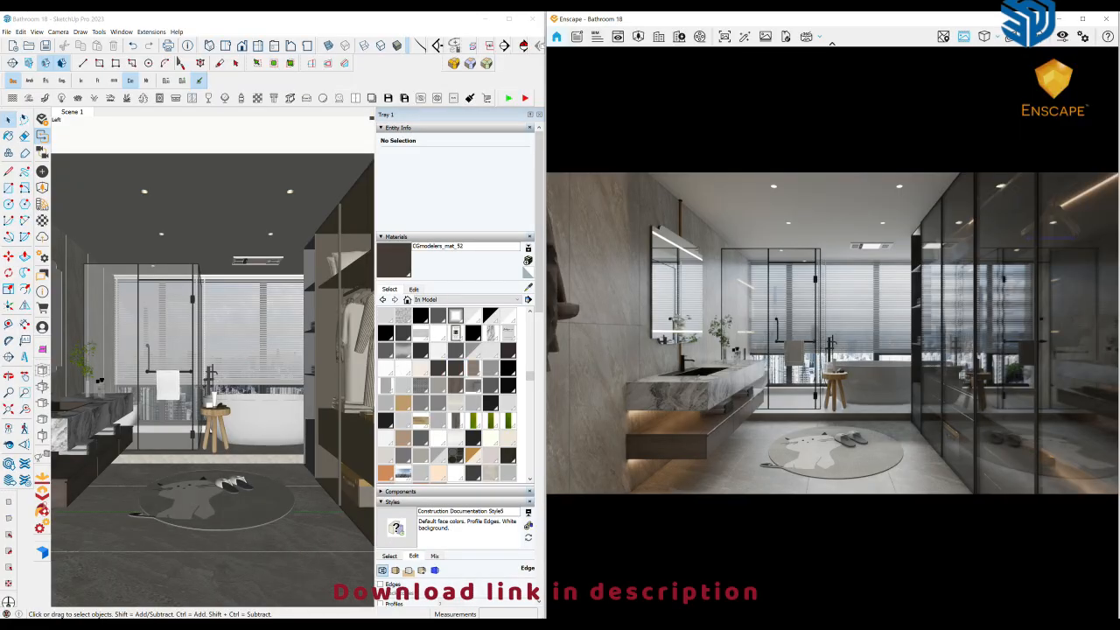